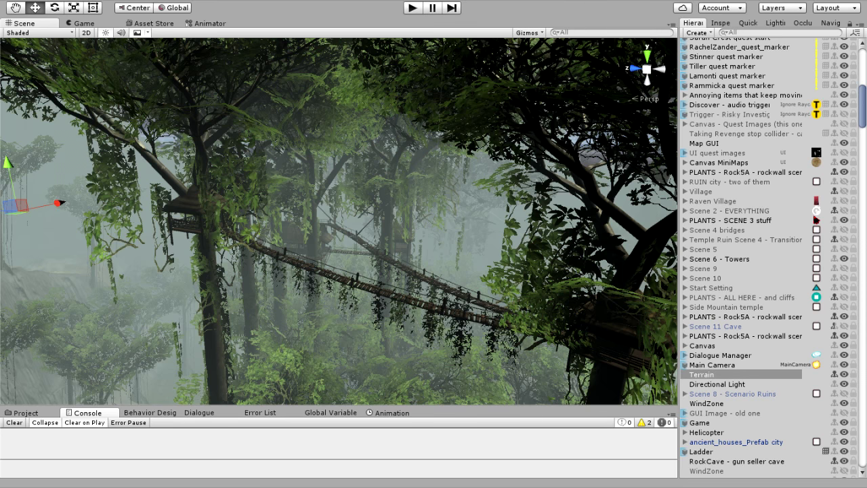
Switch to the browser and look through the Ruction: The Golden Tablet Greenlight page from the trailer to the public user comments
mouse_move(218, 486)
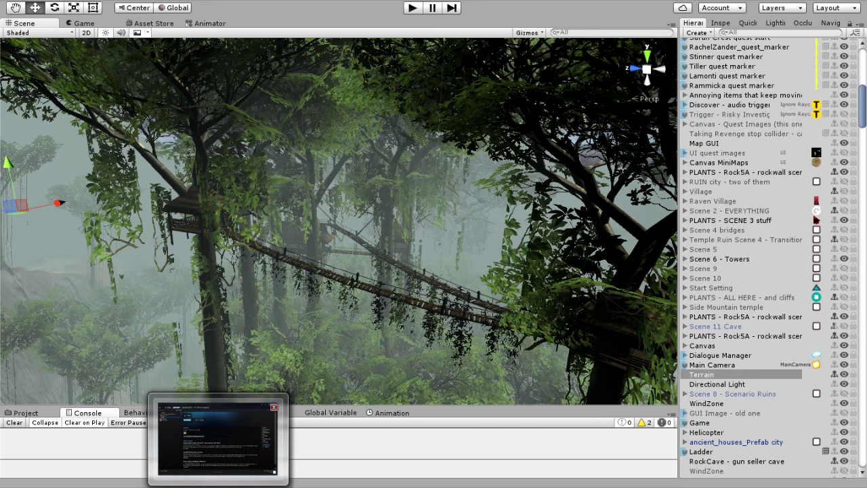
left_click(218, 437)
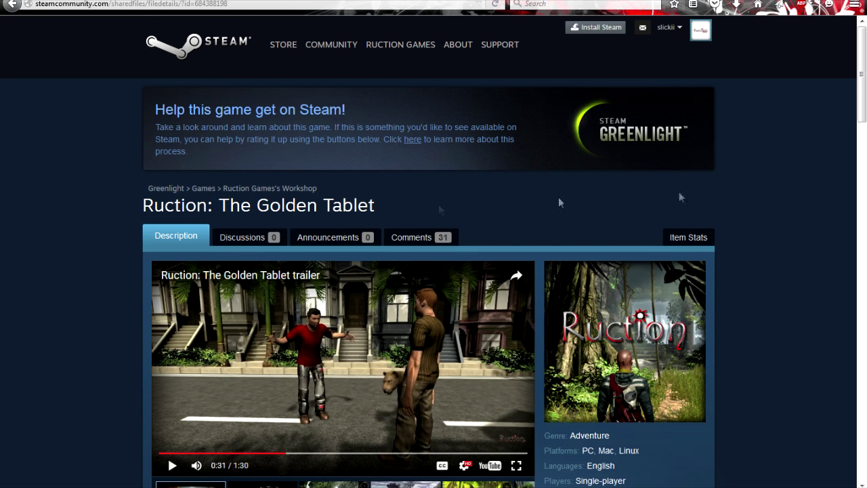
scroll(865, 112, "down", 3)
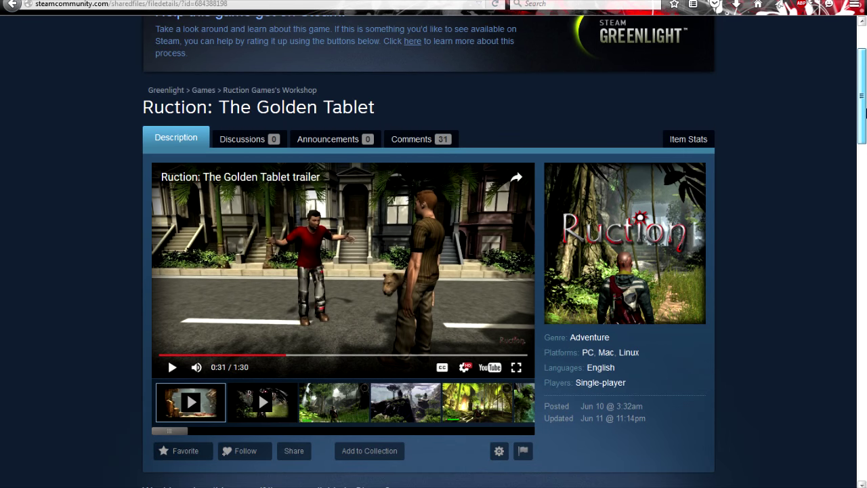
left_click_drag(865, 112, 865, 193)
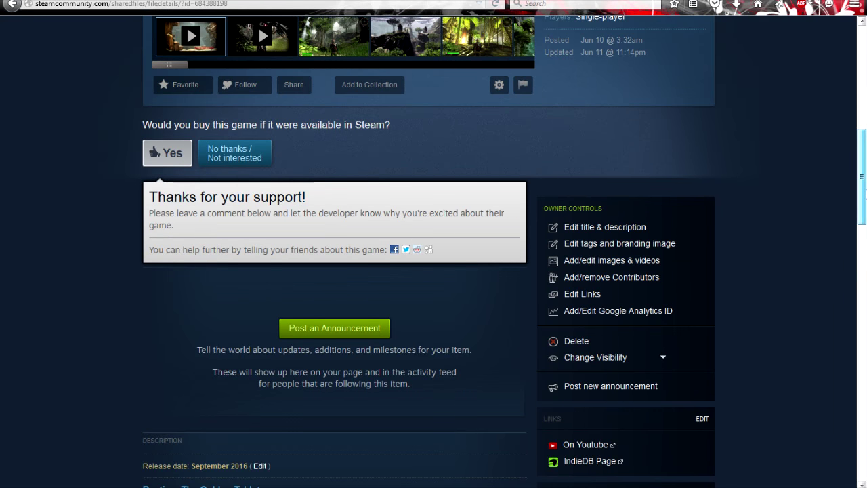
left_click_drag(862, 175, 864, 311)
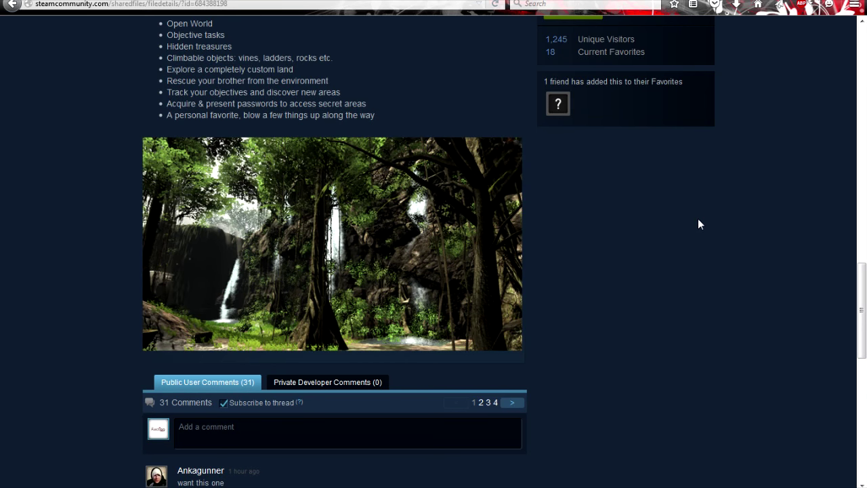
scroll(700, 225, "down", 3)
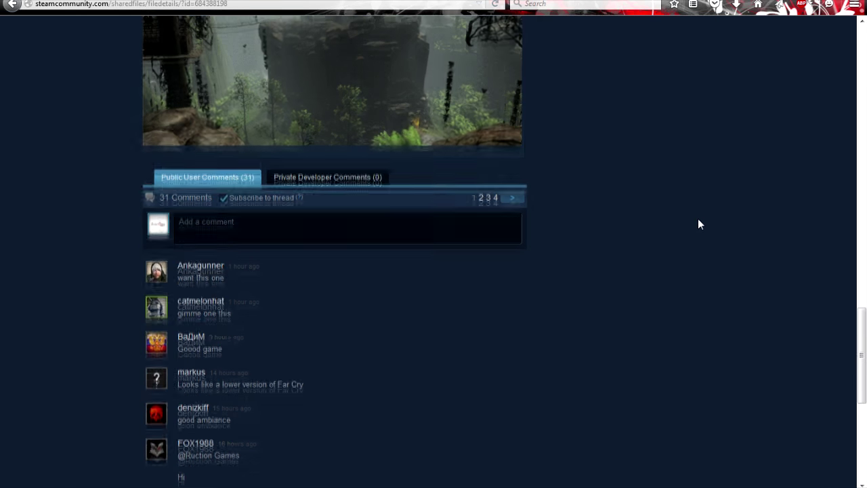
scroll(237, 294, "down", 1)
left_click_drag(199, 211, 255, 341)
left_click(233, 327)
scroll(111, 330, "up", 3)
scroll(112, 330, "up", 2)
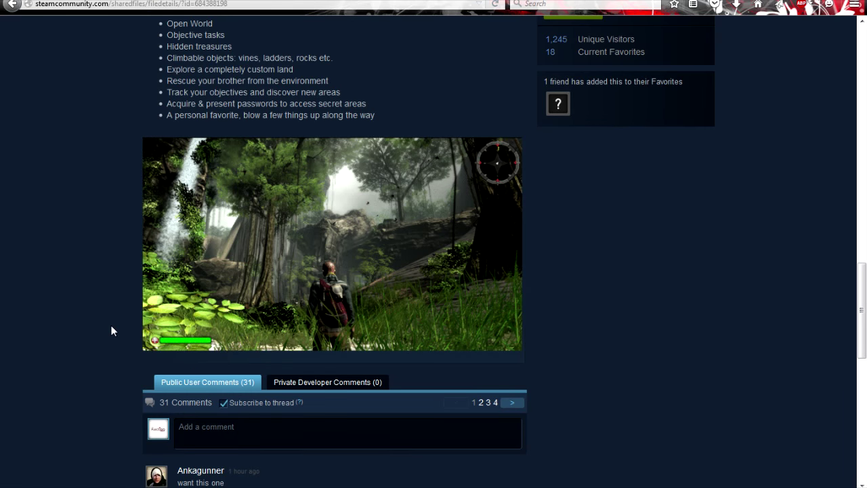
Review the game's key features, summary, release date and general details on the Greenlight page, ending at the page header
scroll(777, 309, "up", 3)
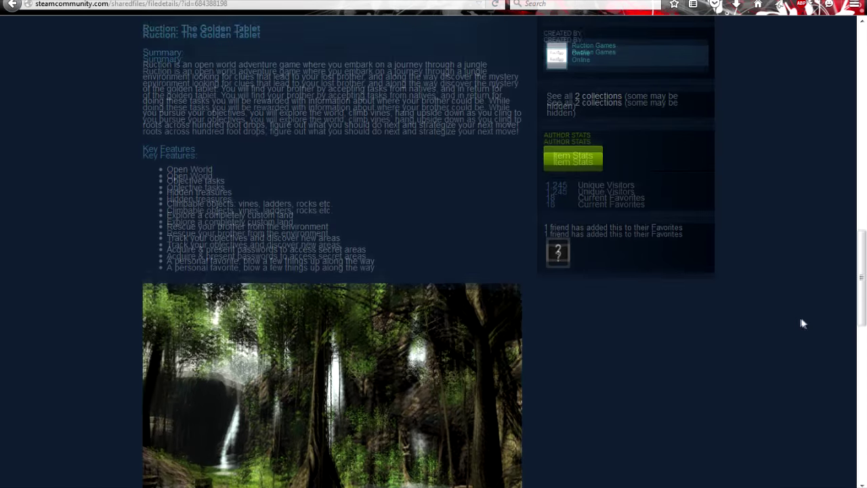
scroll(777, 308, "down", 3)
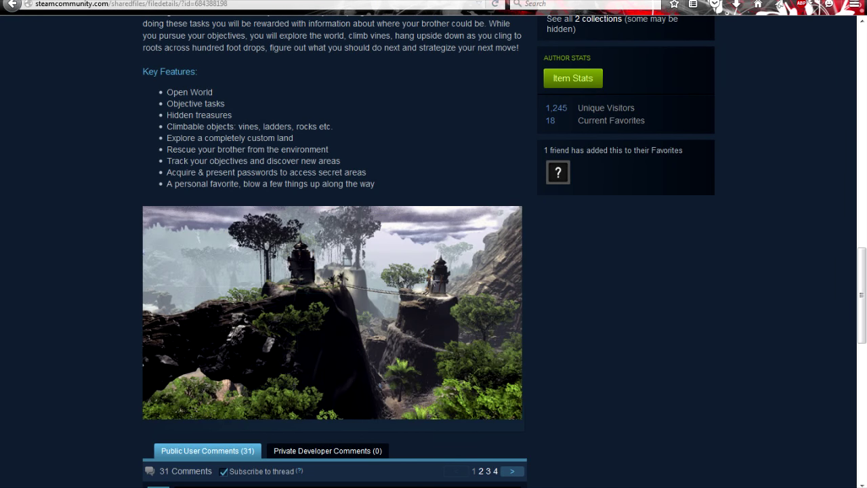
scroll(688, 295, "up", 2)
scroll(677, 359, "down", 1)
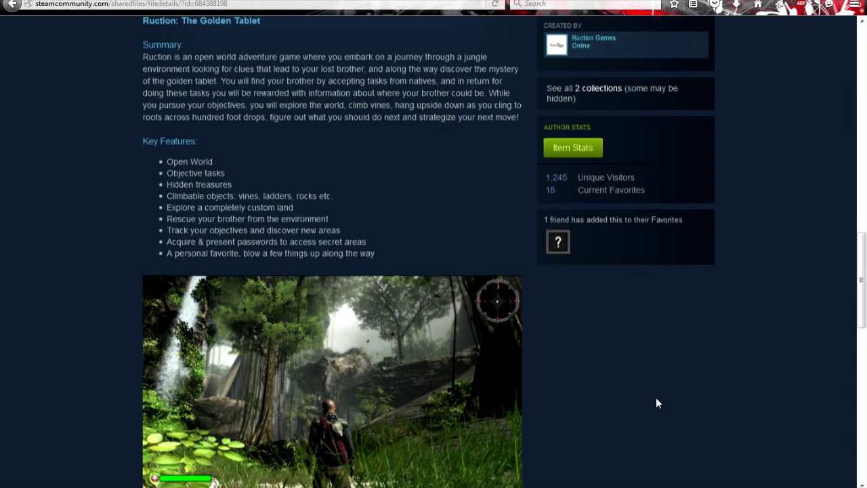
scroll(678, 376, "up", 3)
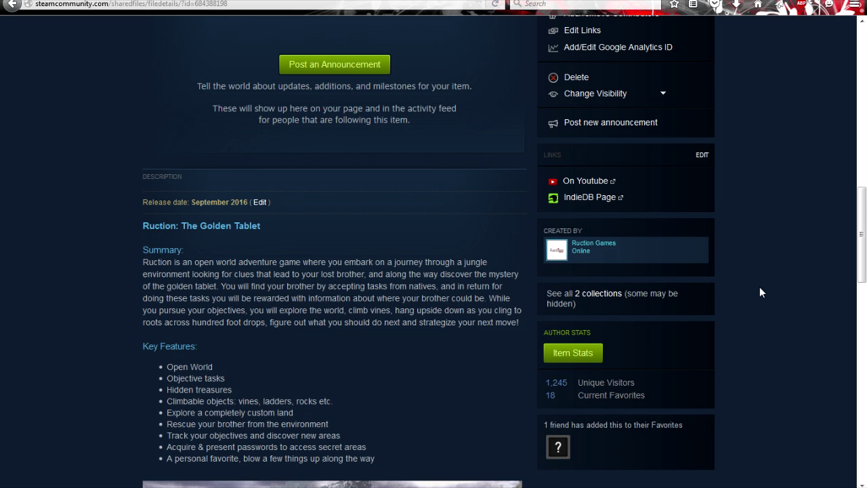
scroll(759, 292, "up", 3)
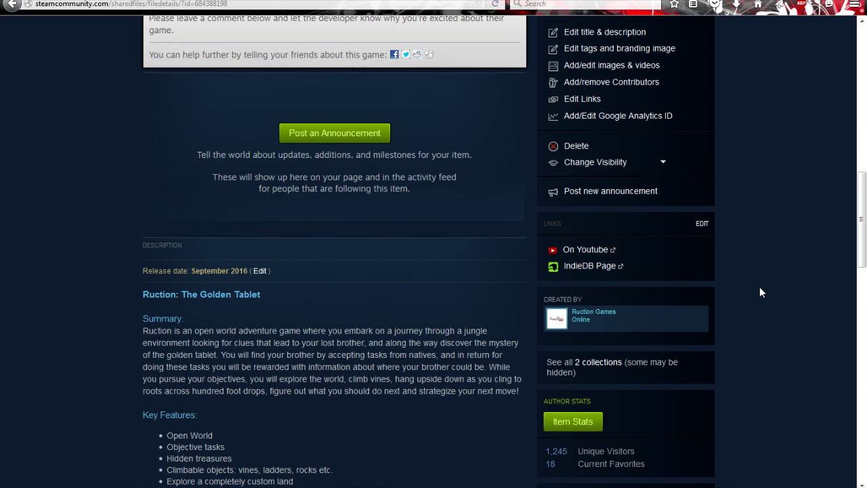
scroll(759, 292, "up", 5)
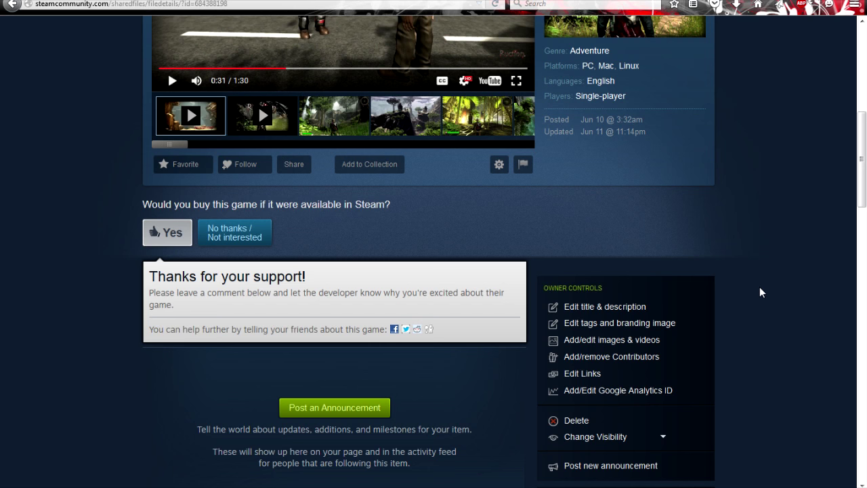
scroll(760, 287, "up", 4)
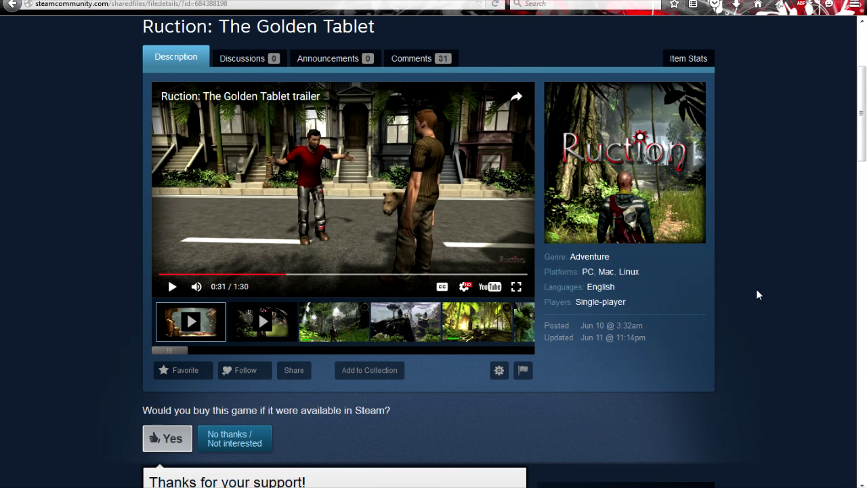
scroll(756, 289, "up", 3)
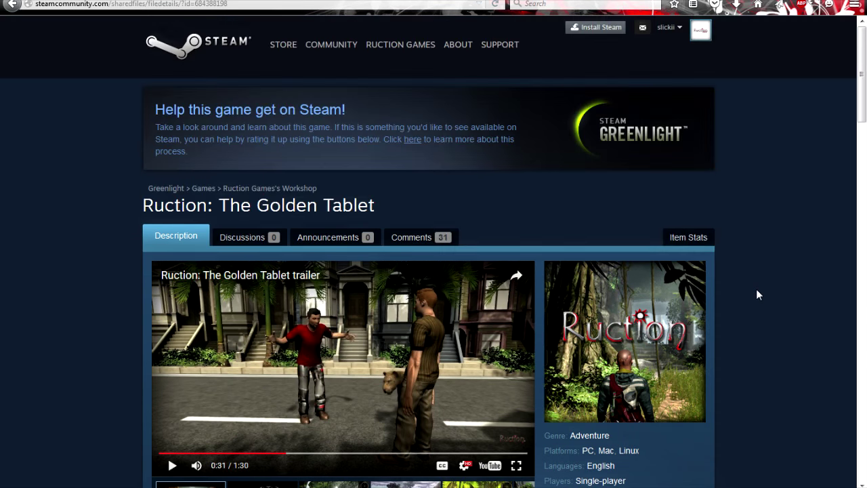
Rewind the Ruction: The Golden Tablet trailer on the Greenlight page to 0:00
scroll(757, 289, "down", 4)
scroll(768, 291, "down", 2)
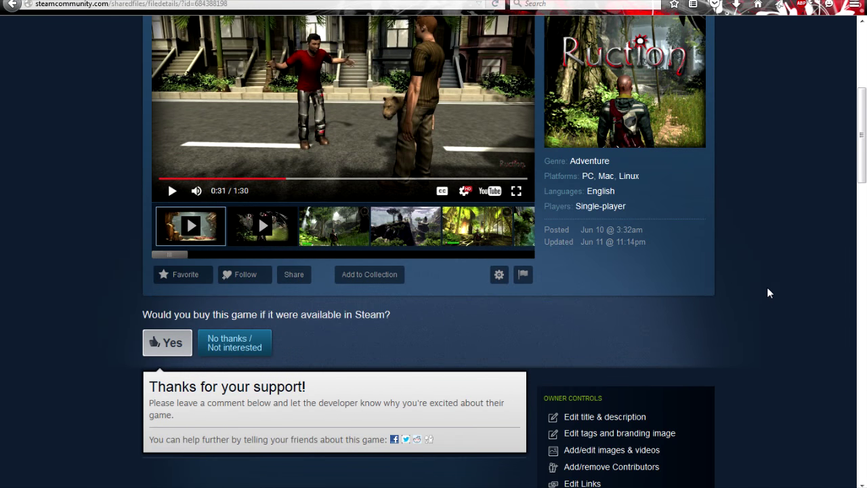
scroll(768, 293, "up", 4)
scroll(768, 292, "down", 2)
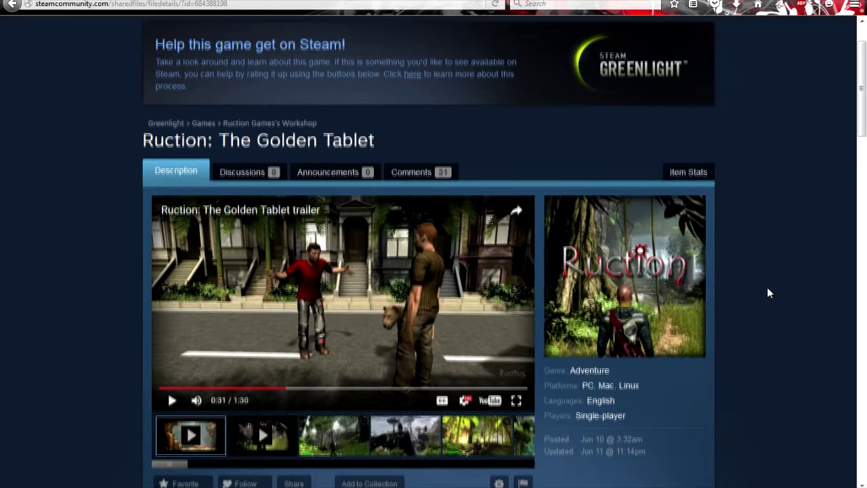
scroll(102, 220, "down", 2)
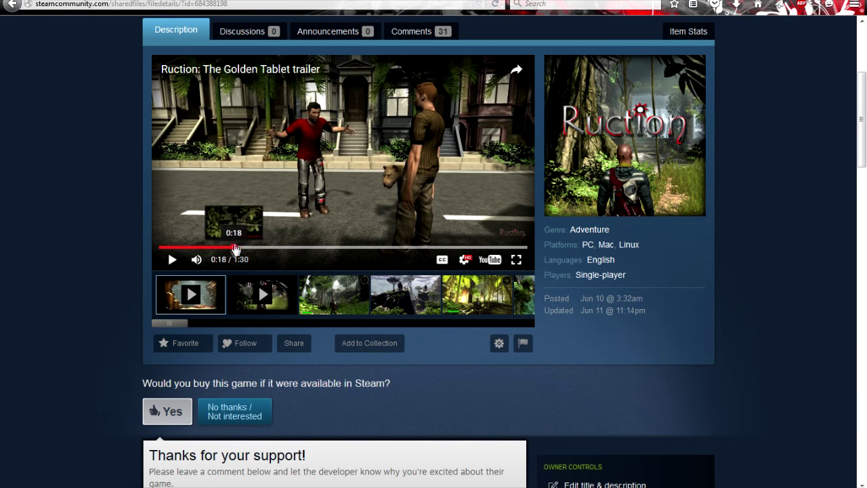
left_click(212, 248)
left_click_drag(210, 249, 145, 252)
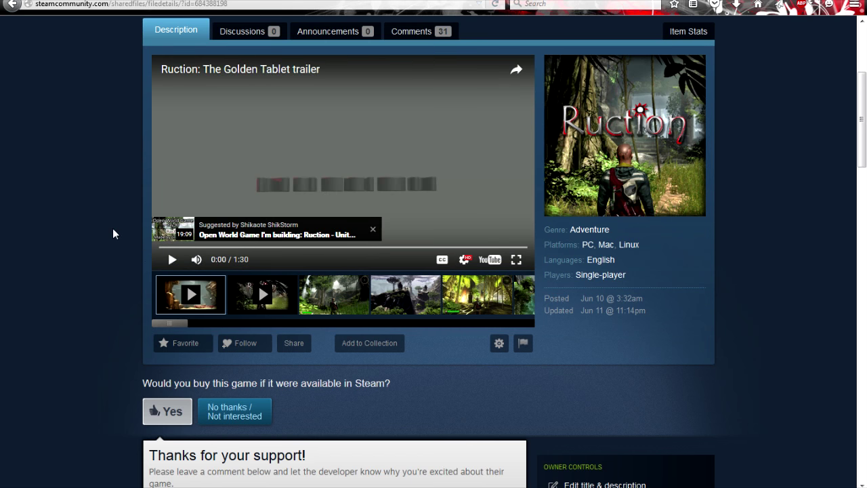
Look over the Greenlight page's trailer area, voting section and owner controls
scroll(92, 211, "up", 2)
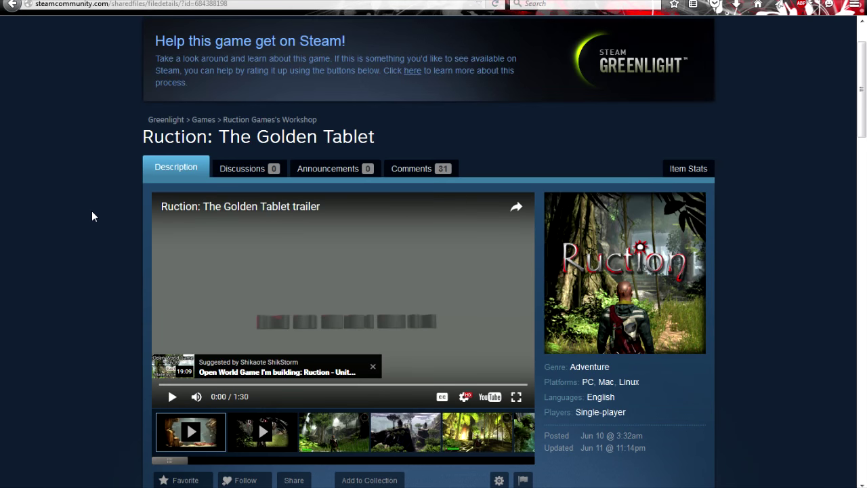
right_click(779, 224)
left_click(778, 224)
scroll(772, 257, "down", 3)
scroll(772, 254, "down", 1)
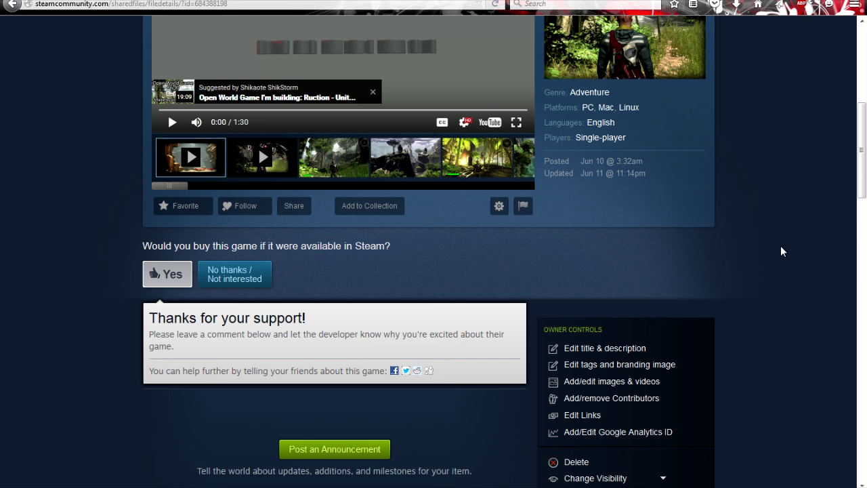
scroll(781, 251, "down", 2)
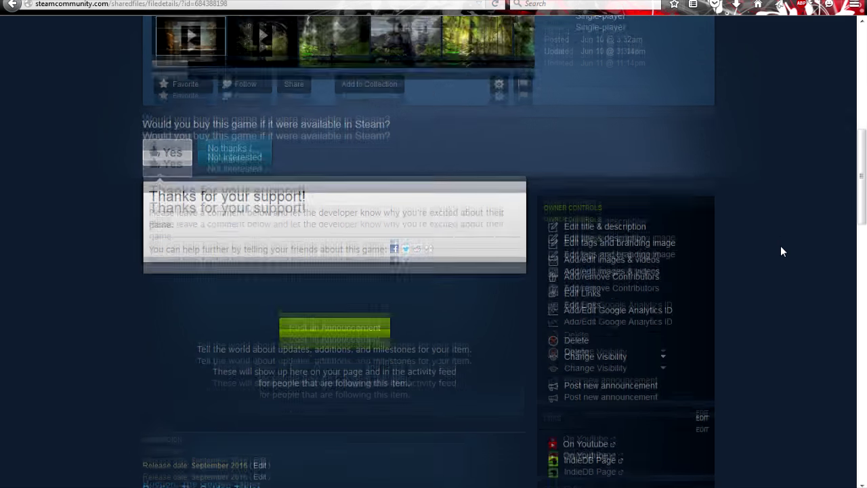
scroll(781, 251, "up", 4)
scroll(781, 247, "up", 2)
scroll(781, 246, "down", 2)
scroll(781, 247, "up", 1)
scroll(782, 246, "down", 2)
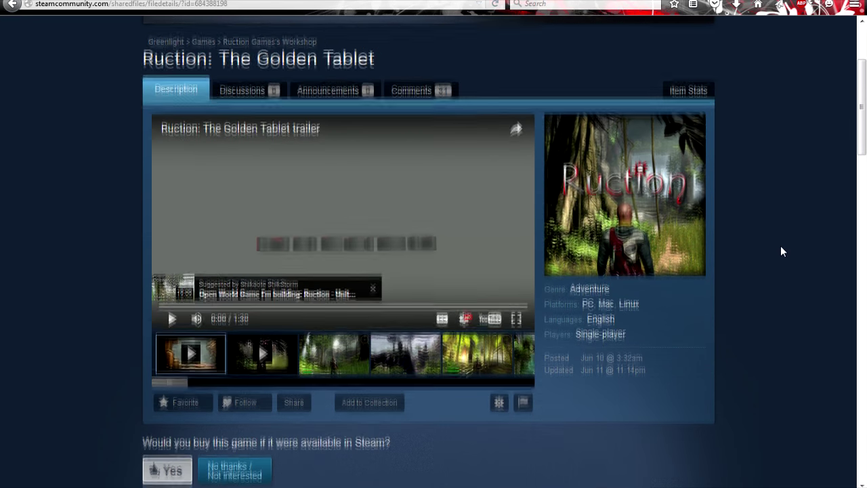
scroll(782, 247, "up", 2)
left_click_drag(865, 138, 866, 140)
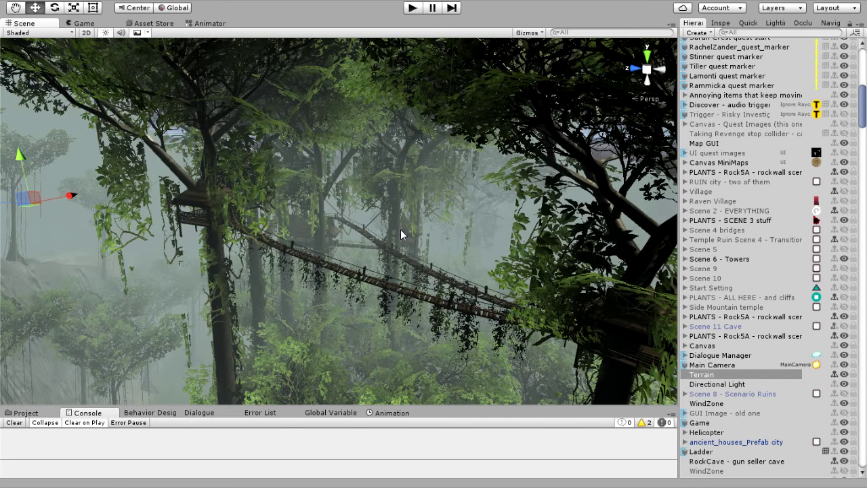
Switch back to Unity and inspect the two hanging rope bridges and tree houses in the jungle scene from several angles
right_click_drag(400, 230, 419, 256)
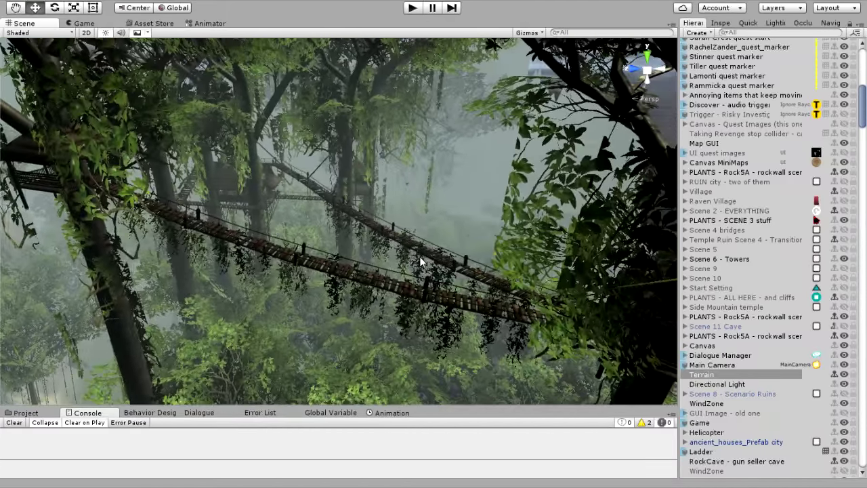
scroll(419, 256, "down", 3)
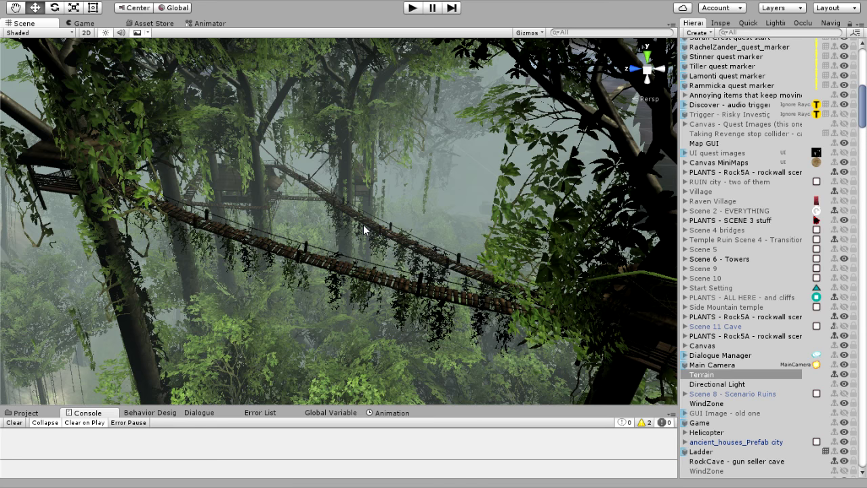
right_click_drag(363, 224, 364, 202)
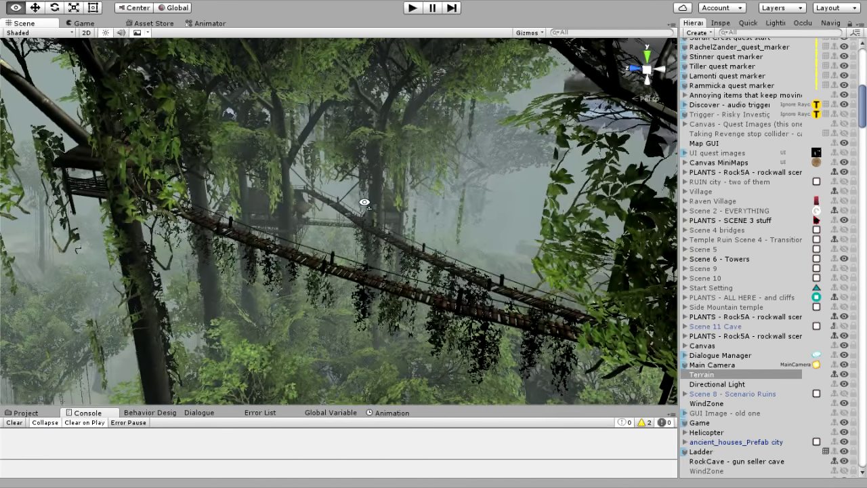
right_click_drag(364, 202, 316, 210)
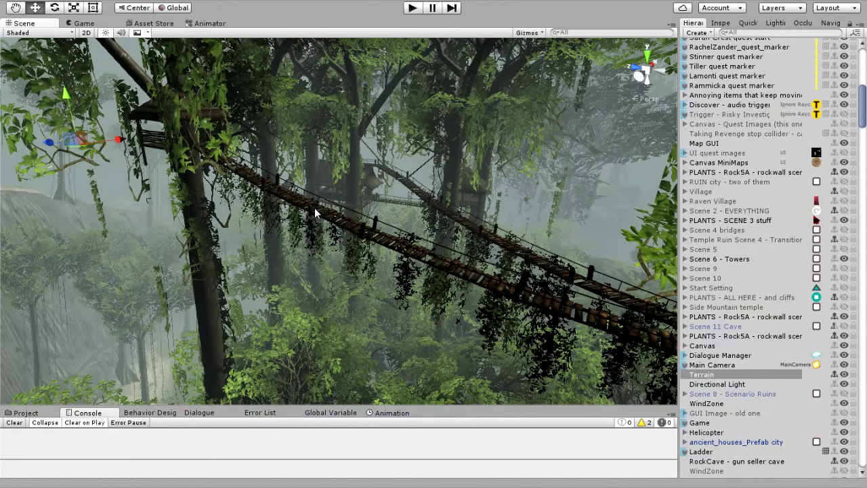
right_click_drag(315, 208, 364, 227)
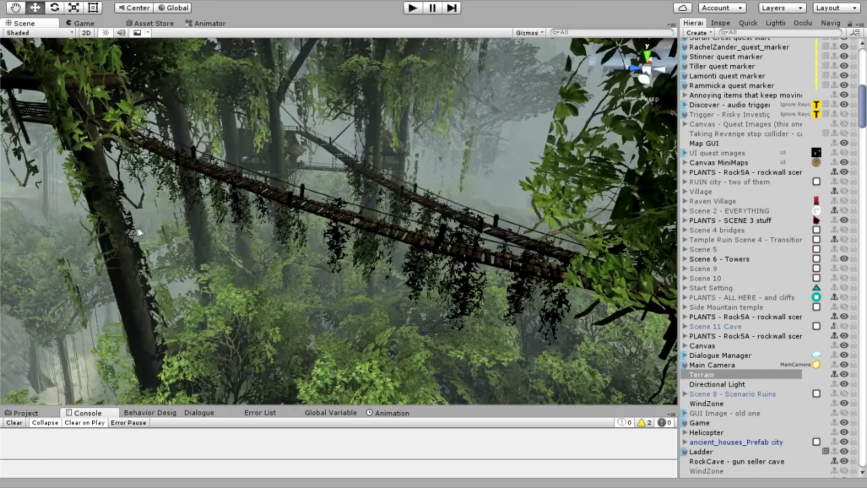
Inspect the kapok trees standing behind the rope bridges by selecting Kapok2 (39) and Kapok2 (37) in turn
left_click(115, 234)
right_click_drag(271, 227, 332, 187)
left_click(291, 214)
key("f")
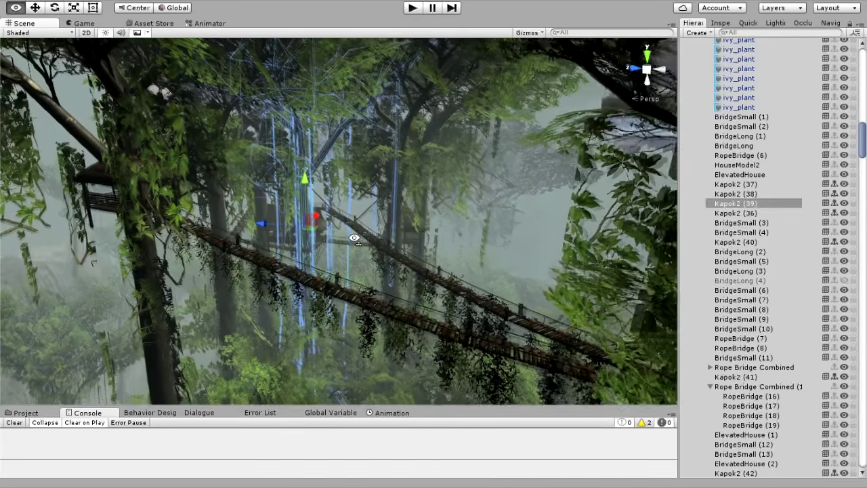
left_click(413, 224)
right_click_drag(409, 243, 390, 243)
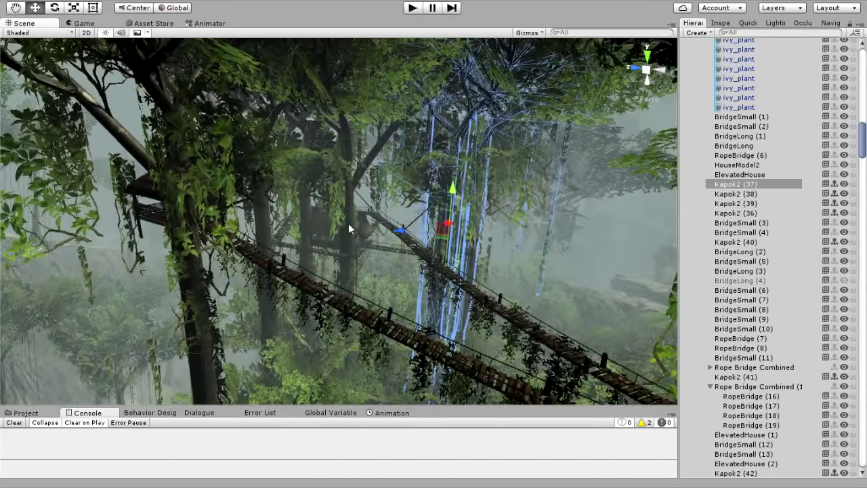
Inspect the lower vegetation beyond the rope bridges by selecting Kapok2 (37) of the Ground Cover Trees group
left_click(348, 222)
key("w")
right_click_drag(393, 278, 467, 255)
left_click(466, 255)
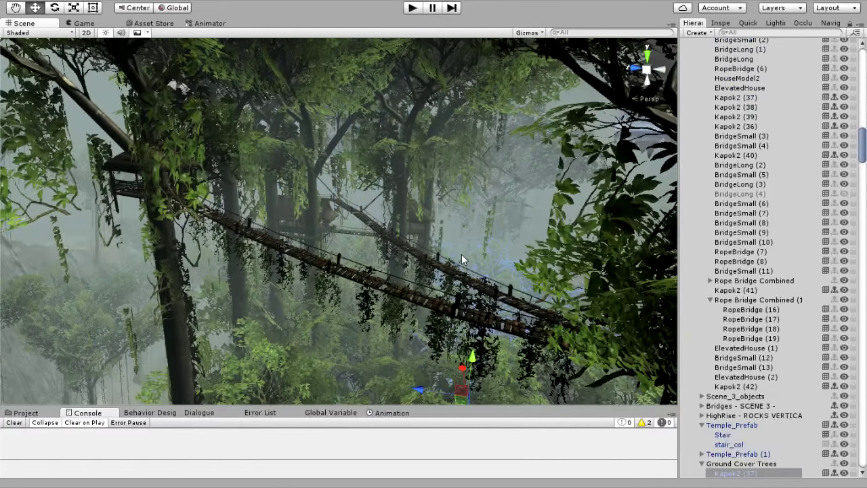
Examine the distant trees beyond the rope bridges by selecting both Kapok2 (50) trees and the ground cover Kapok2 (37)
left_click(456, 240)
mouse_move(456, 240)
right_mouse_down()
mouse_move(448, 244)
mouse_move(460, 243)
right_mouse_up()
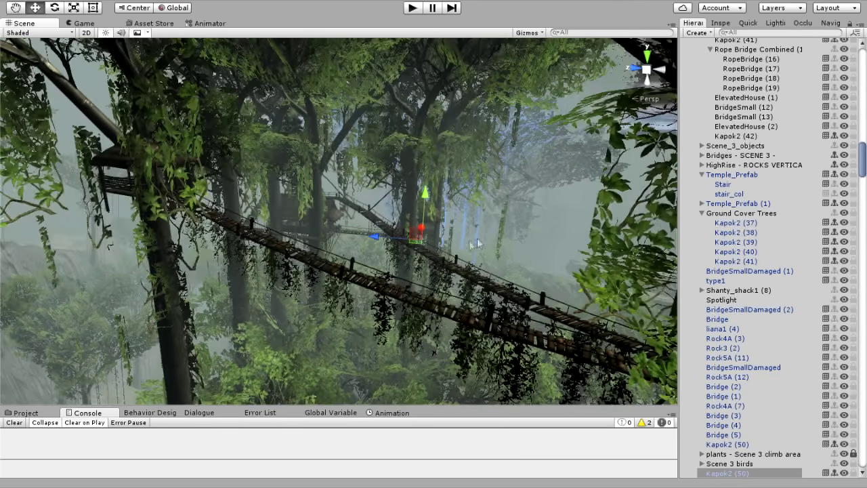
left_click(523, 228)
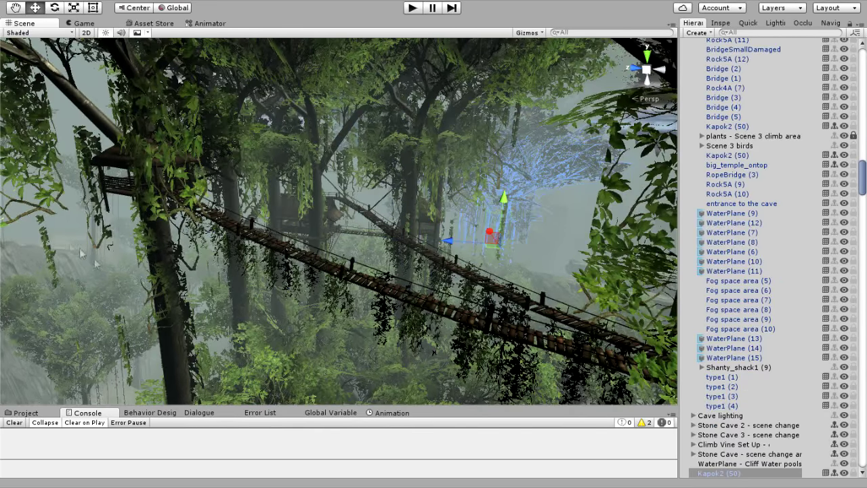
left_click(54, 236)
left_click(504, 260)
right_click_drag(456, 257, 415, 246)
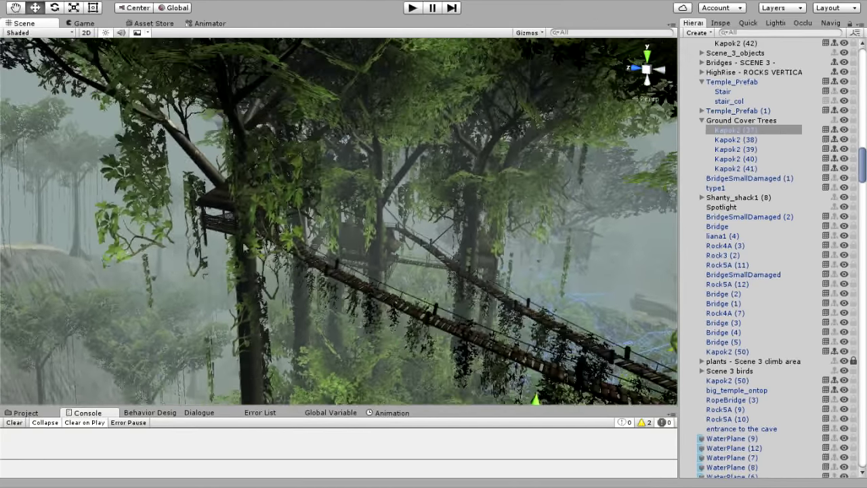
Select the terrain below the tree houses and inspect the jungle around the two hanging rope bridges
left_click(160, 276)
right_click_drag(304, 248, 395, 269)
scroll(386, 252, "up", 1)
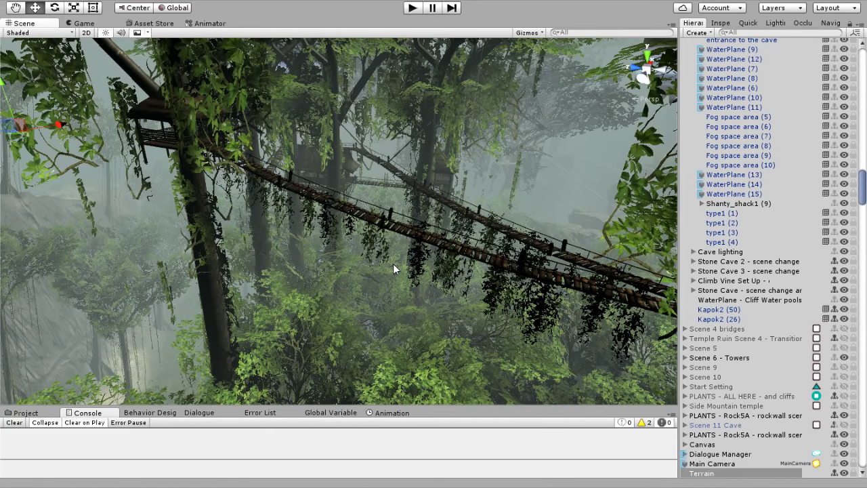
mouse_move(394, 265)
right_mouse_down()
mouse_move(375, 258)
mouse_move(388, 254)
right_mouse_up()
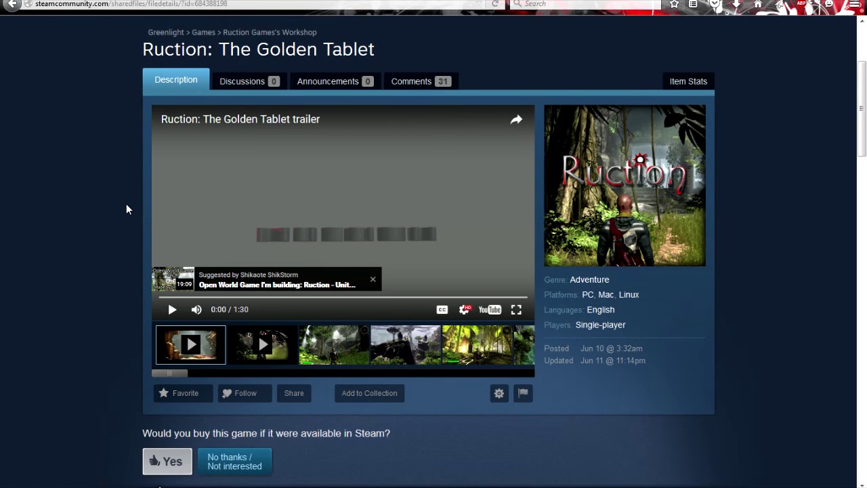
Switch to the Ruction: The Golden Tablet Greenlight page and look over its description, trailer and screenshots
scroll(105, 210, "up", 3)
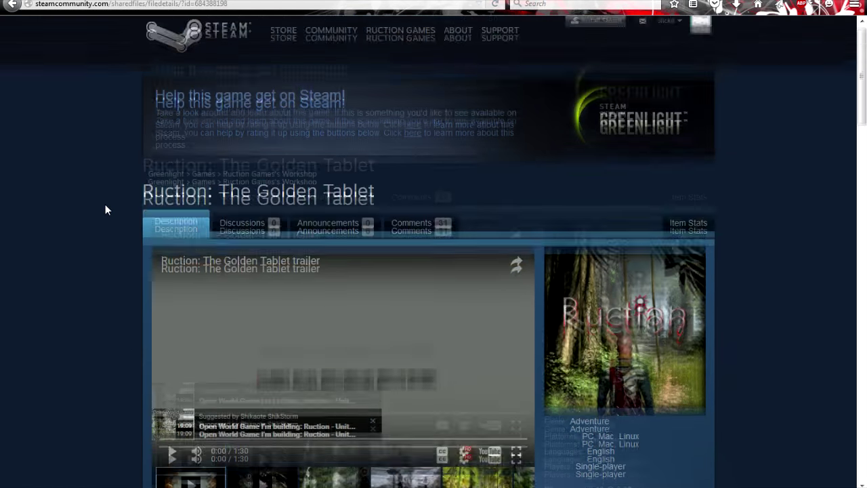
scroll(105, 210, "down", 3)
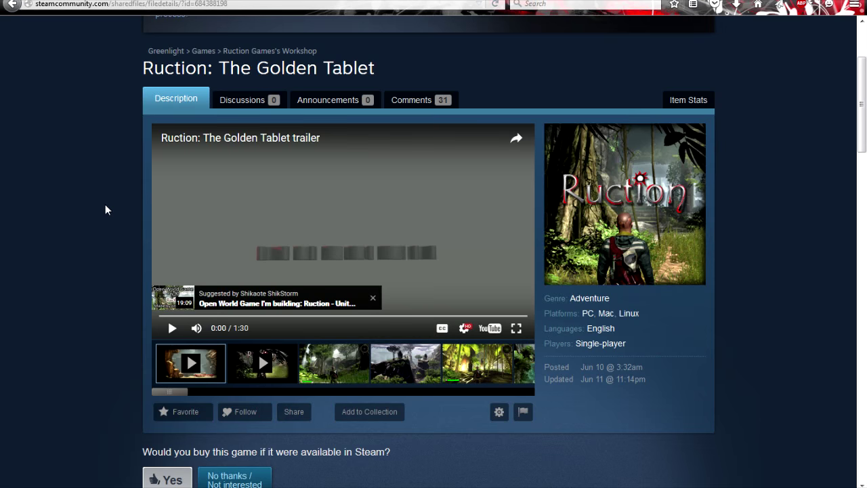
scroll(105, 210, "down", 2)
scroll(105, 210, "up", 2)
left_click(324, 366)
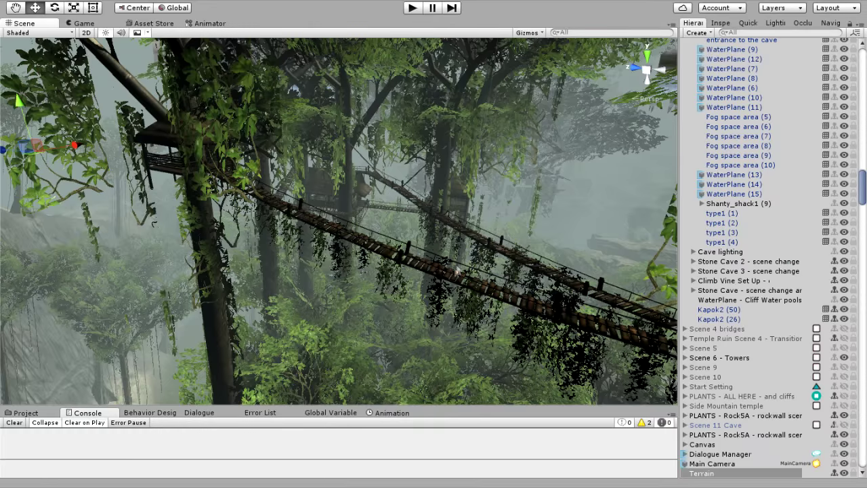
Return to Unity and examine the rope bridges, hanging vines and tree houses from nearer, farther and different angles
right_click_drag(469, 244, 449, 229)
key("s")
left_click(401, 263)
key("w")
right_click_drag(400, 270, 399, 301)
mouse_move(400, 301)
left_mouse_down("alt")
mouse_move(587, 238)
mouse_move(153, 291)
mouse_move(394, 287)
left_mouse_up("alt")
right_click_drag(394, 289, 518, 292)
left_click(421, 300)
key("s")
Open the Dialogue editor and enlarge it to show the New Dialogue Database properties
left_click(218, 380)
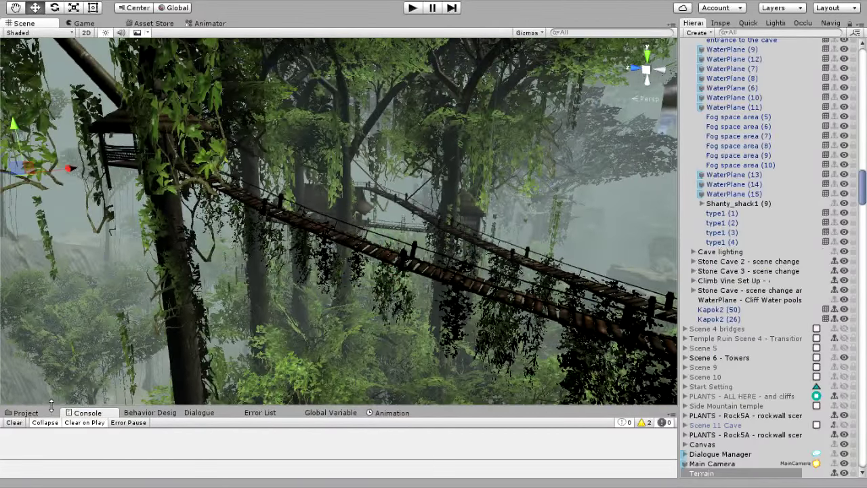
left_click(202, 413)
left_click_drag(224, 406, 270, 146)
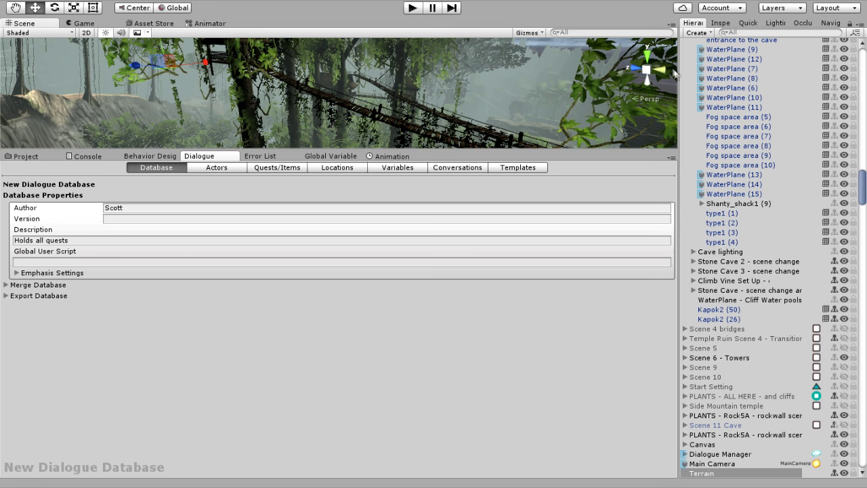
Frame the X-Marine player character in the scene and inspect the plank bridge around him from several angles
left_click_drag(863, 182, 863, 47)
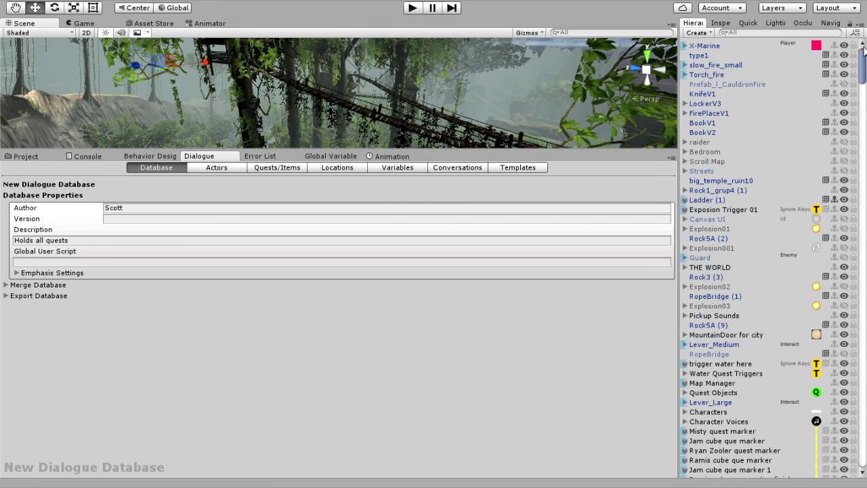
double_click(704, 46)
right_click_drag(391, 135, 564, 97)
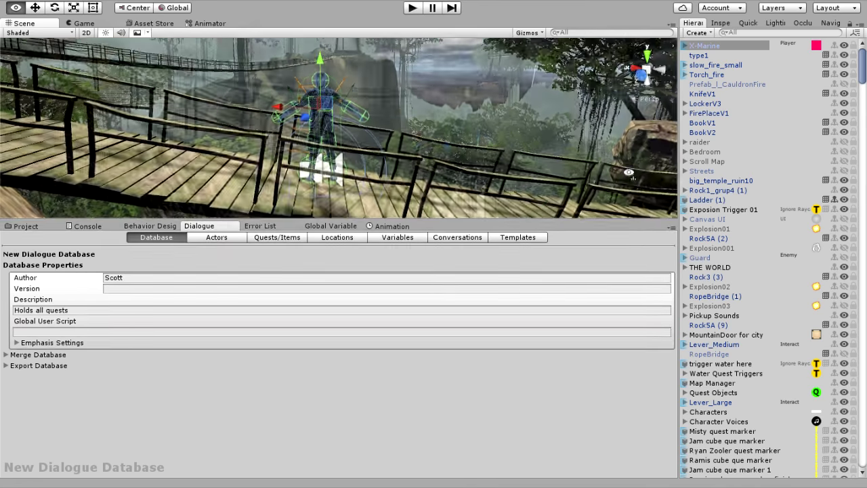
left_click_drag(629, 173, 800, 149, "alt")
left_click(461, 173)
mouse_move(461, 172)
right_mouse_down()
mouse_move(426, 166)
mouse_move(463, 157)
right_mouse_up()
key("w")
left_click_drag(462, 158, 248, 205, "alt")
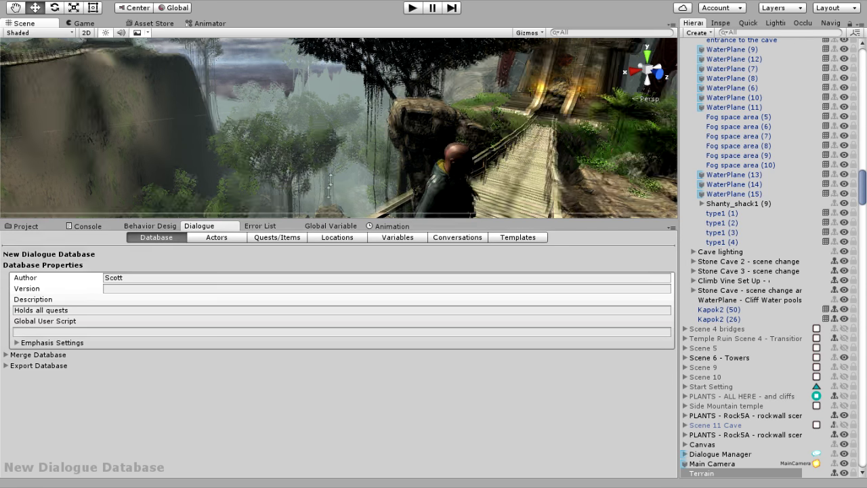
Enlarge the Dialogue editor and reframe the scene on the plank bridge leading to the temple
left_click_drag(326, 207, 327, 148)
key("s")
right_click_drag(352, 112, 407, 157)
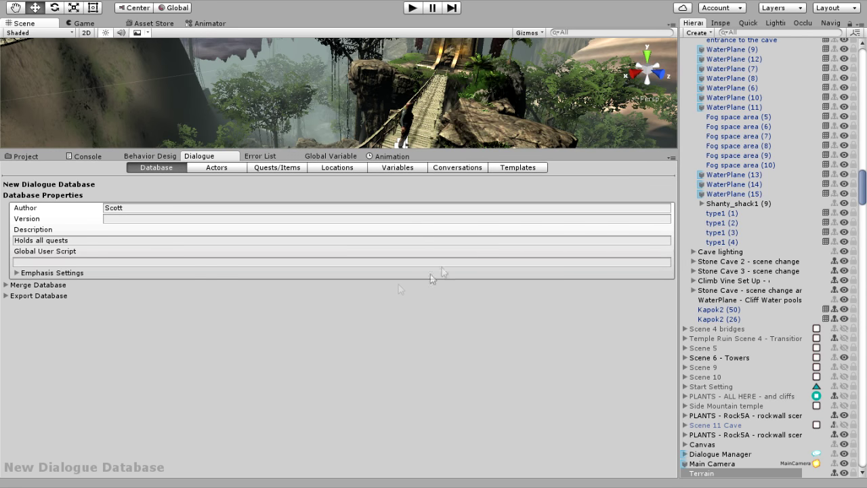
Dock the Hierarchy beside the Scene view, widen the Inspector and show the player's bridge from the side
left_click_drag(694, 23, 578, 60)
left_click_drag(451, 76, 489, 95)
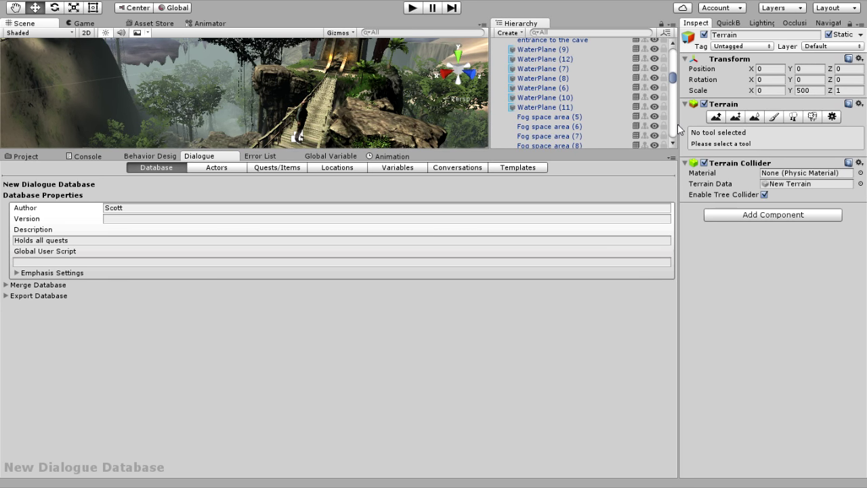
left_click_drag(678, 122, 596, 144)
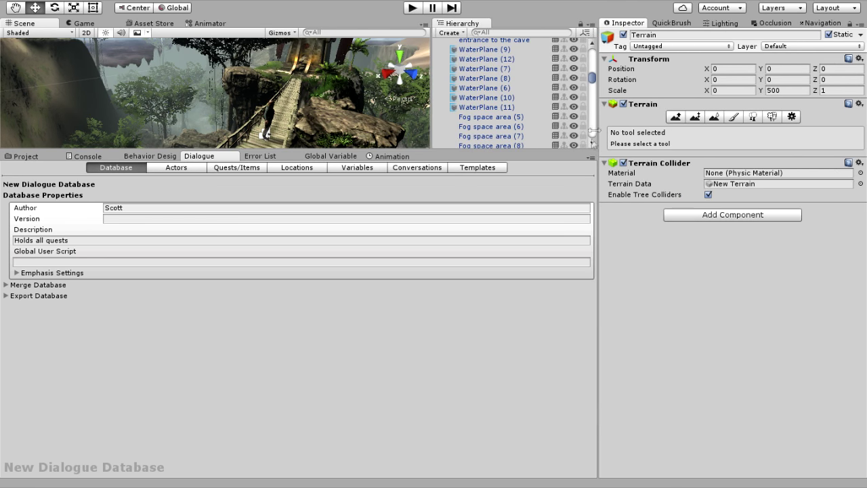
left_click_drag(309, 84, 248, 131, "alt")
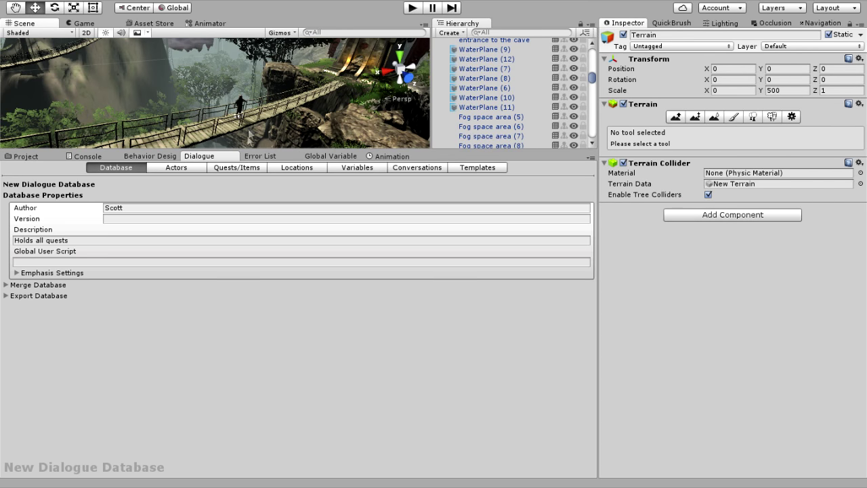
Review the actors in the dialogue database and check the details of the Jam actor
left_click(179, 169)
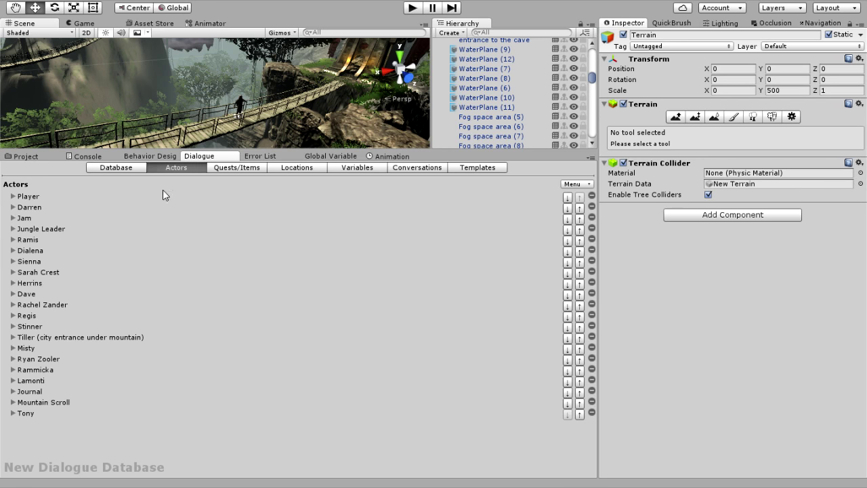
left_click(13, 218)
left_click(13, 219)
Look through the dialogue database's list of quests and items
left_click(229, 167)
scroll(102, 224, "down", 5)
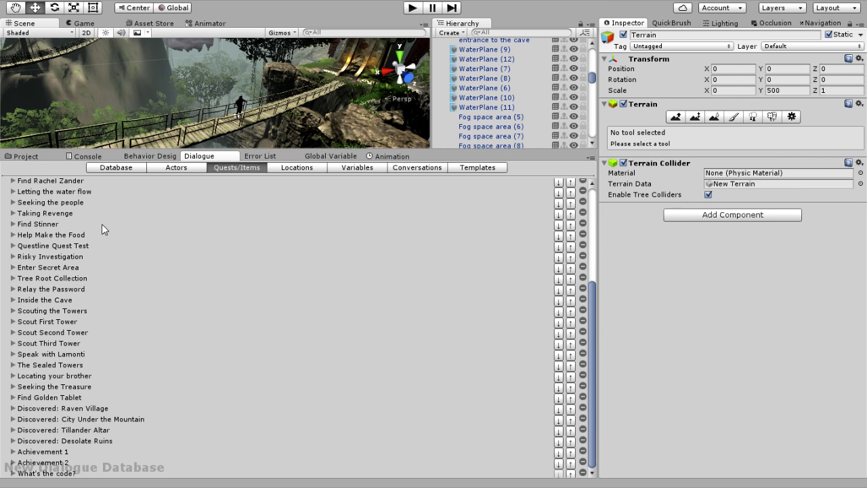
scroll(95, 275, "up", 5)
scroll(78, 276, "down", 5)
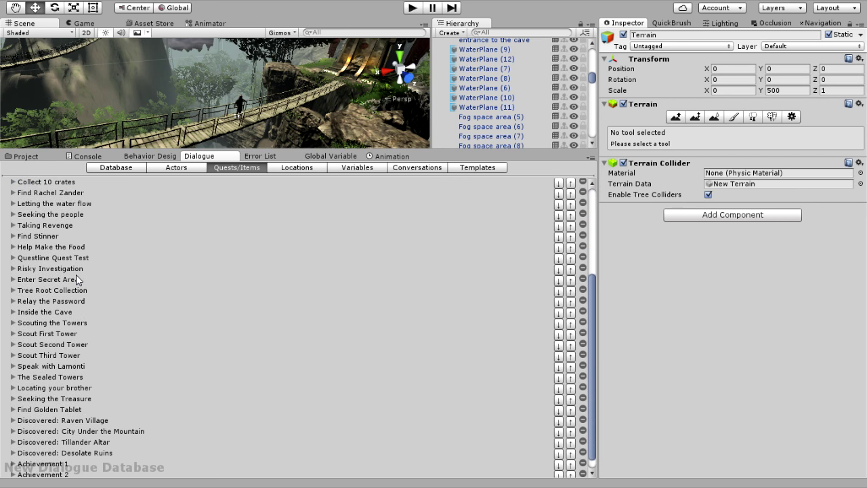
Examine the settings and descriptions of the Scouting the Towers quest, and collapse its entry again
left_click(13, 311)
scroll(101, 295, "down", 5)
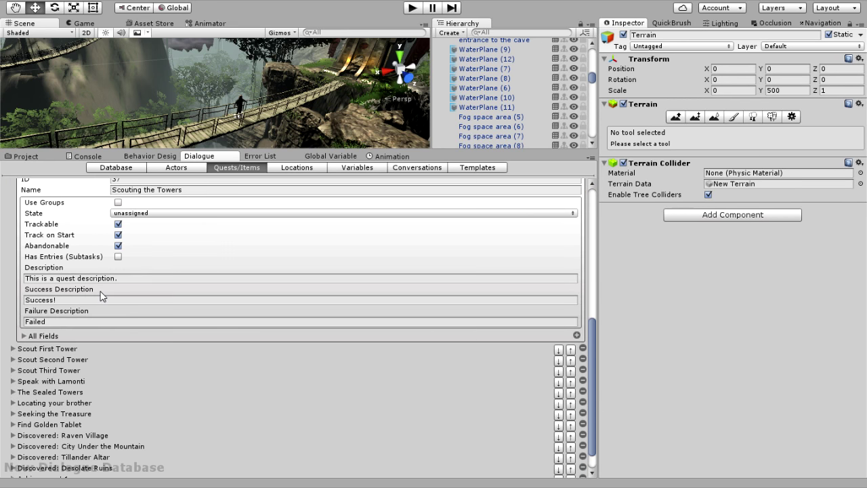
scroll(101, 296, "up", 1)
left_click(129, 249)
left_click(77, 254)
left_click(12, 202)
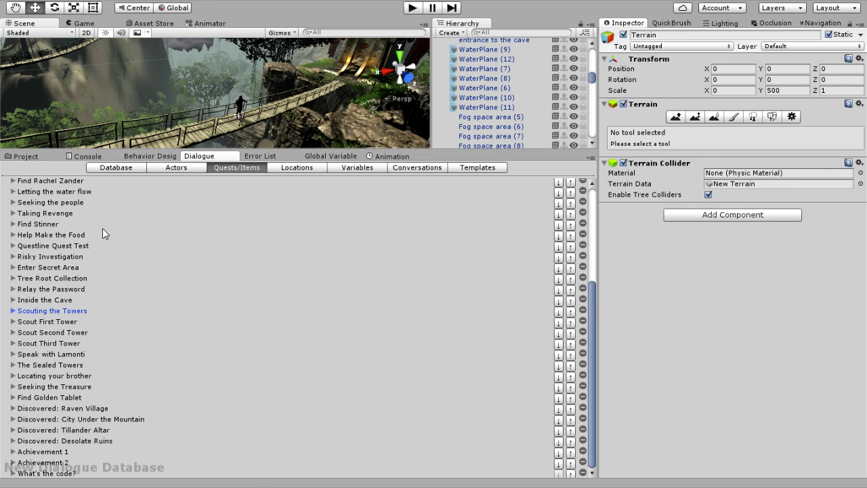
Survey the whole quest list, from Find gun seller to the discovery and achievement entries
scroll(103, 231, "up", 2)
scroll(103, 230, "down", 2)
left_click(622, 267)
scroll(216, 307, "up", 5)
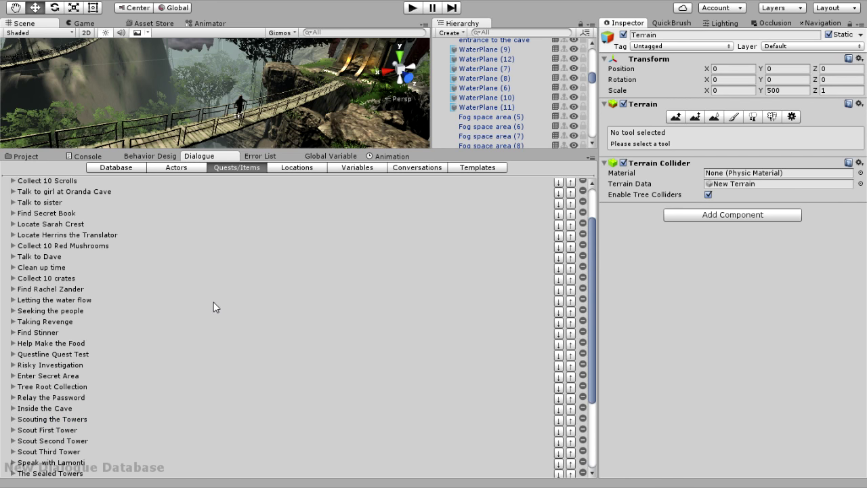
scroll(135, 271, "up", 2)
scroll(56, 210, "down", 7)
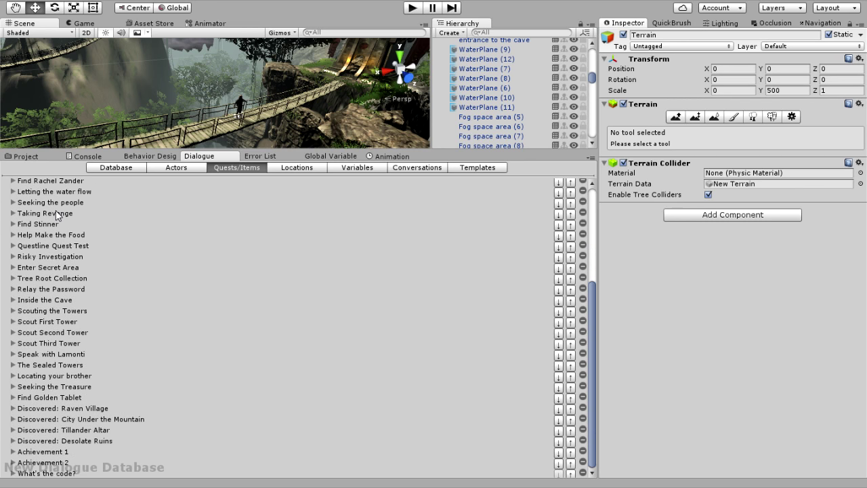
scroll(55, 210, "up", 7)
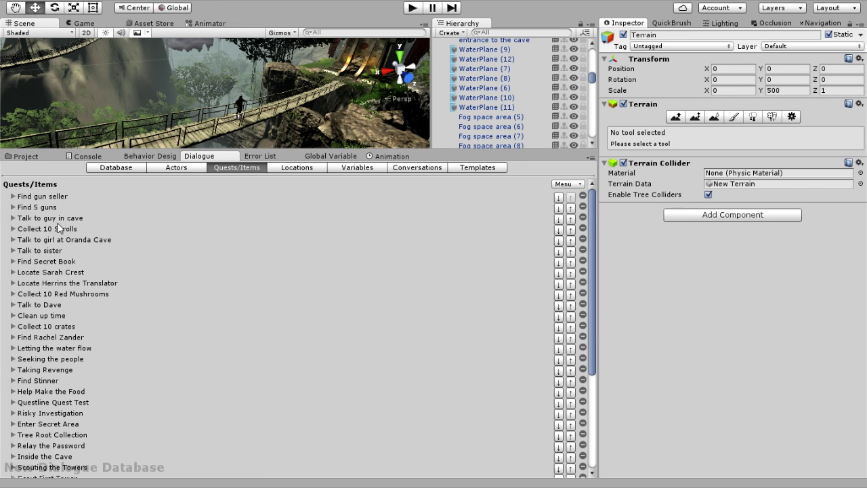
Review the database's locations and variables, checking the fields of the goldentablet variable
left_click(297, 169)
left_click(343, 169)
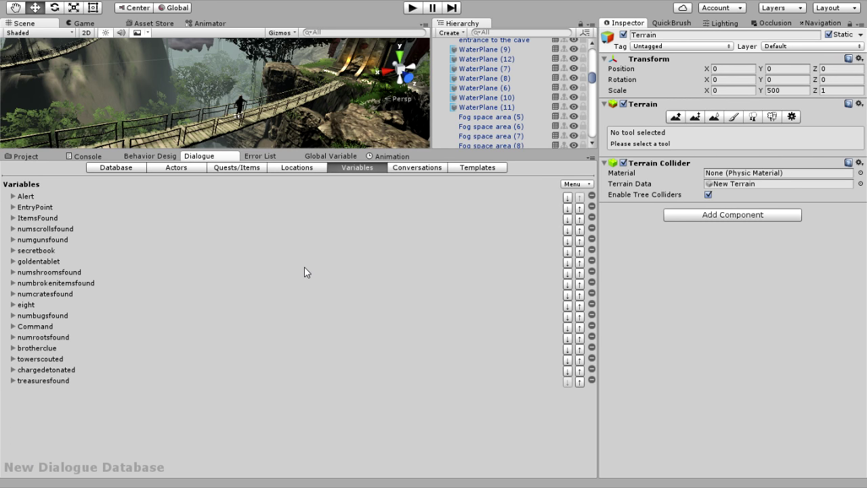
left_click(13, 261)
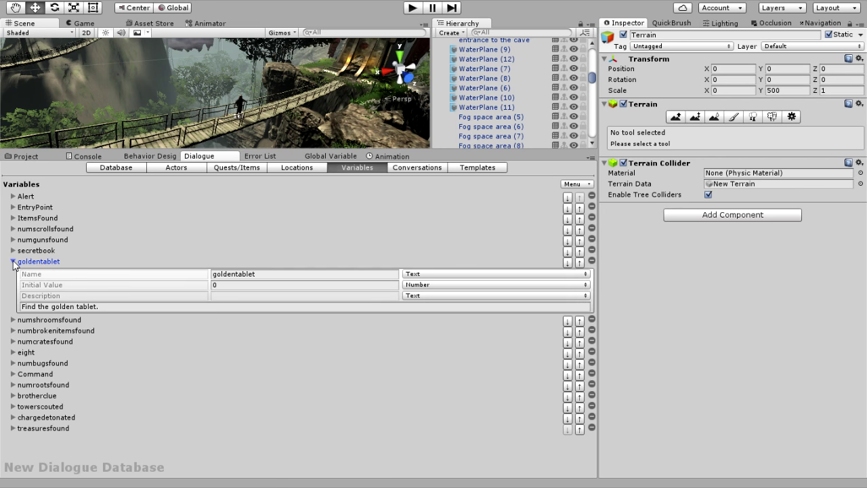
left_click(12, 261)
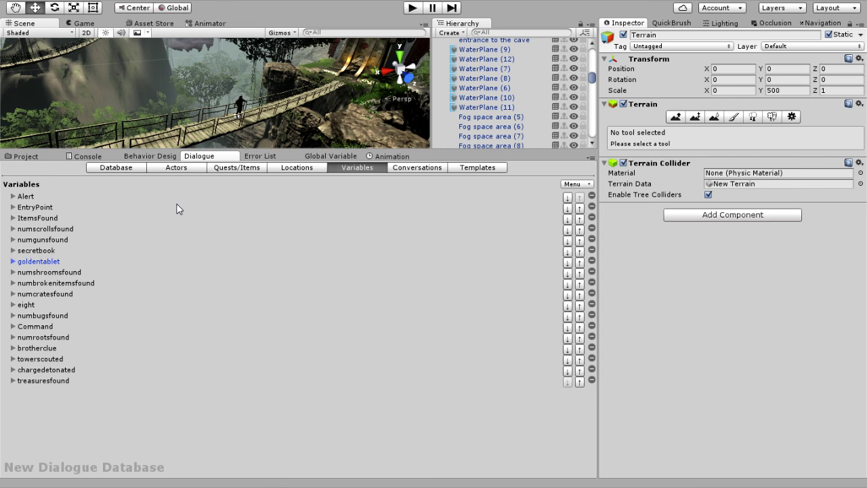
left_click(257, 169)
left_click(287, 168)
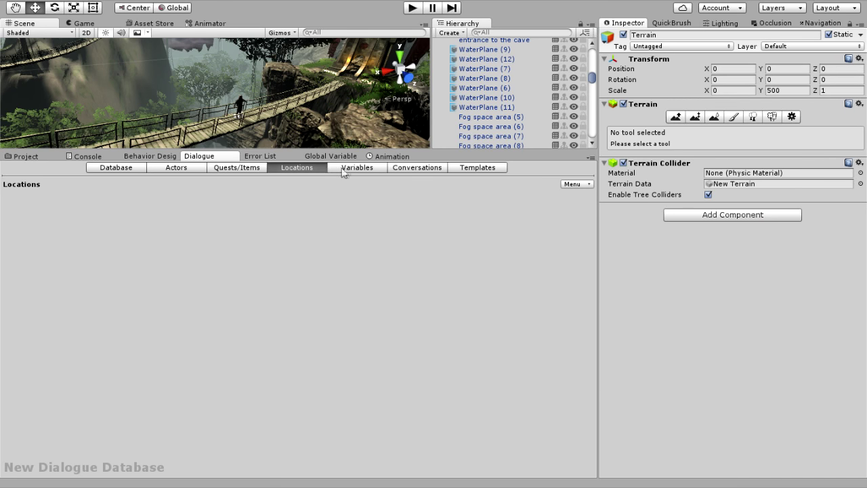
left_click(348, 167)
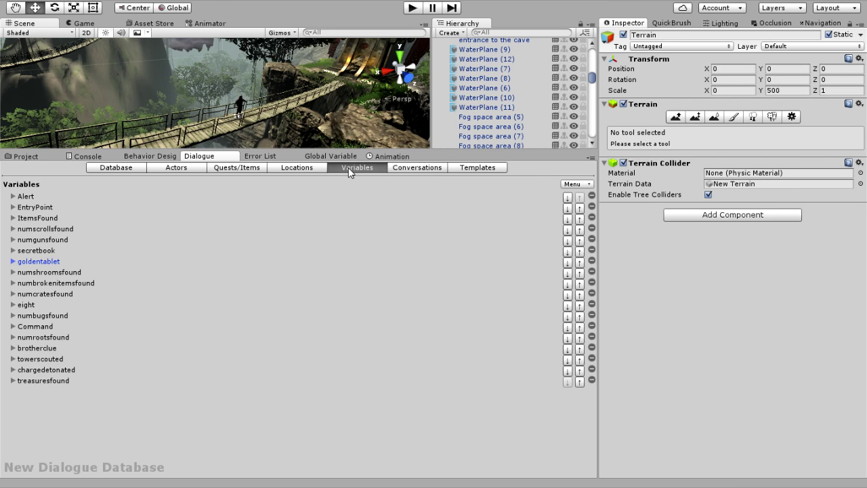
Examine the Tiller - Enter Secret Area conversation tree, including its START and "What's the password?" entries
left_click(416, 167)
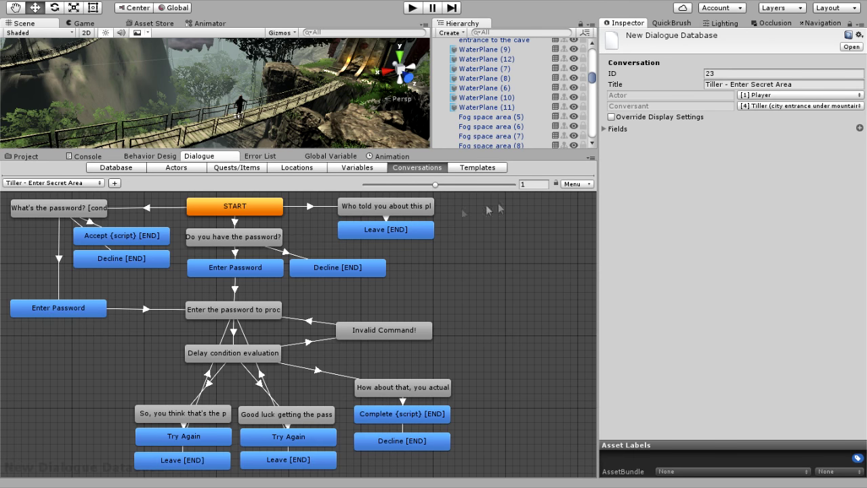
left_click(92, 183)
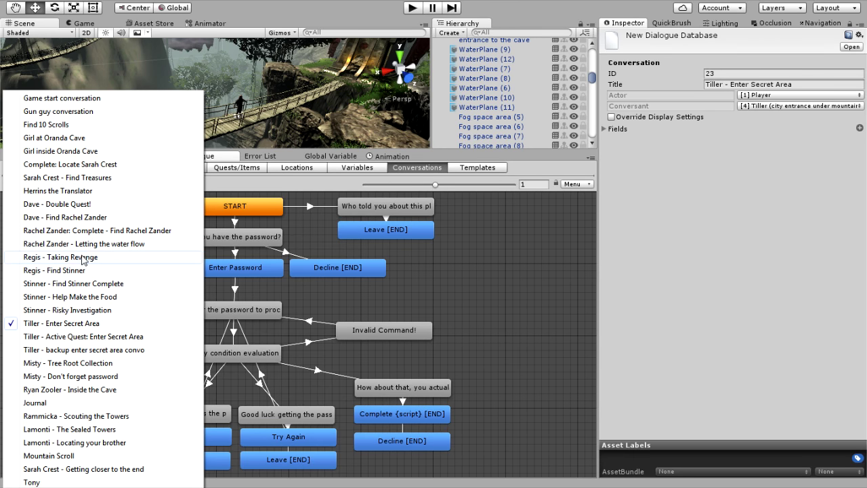
left_click(616, 194)
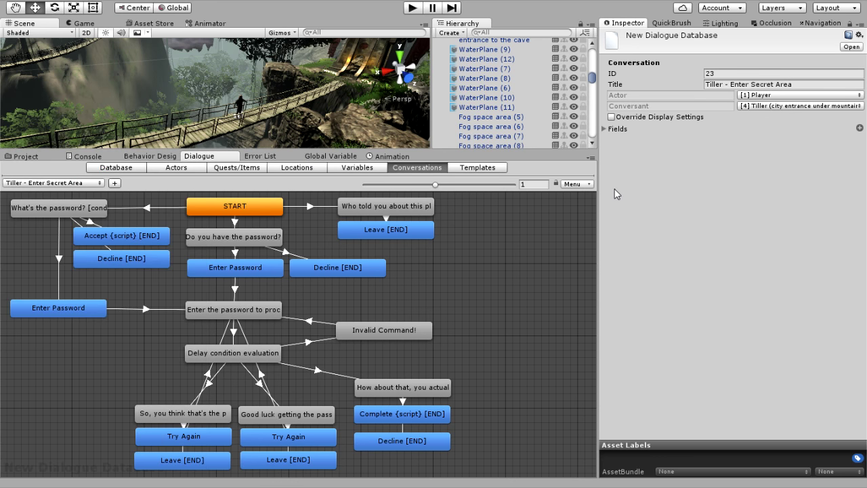
left_click(256, 212)
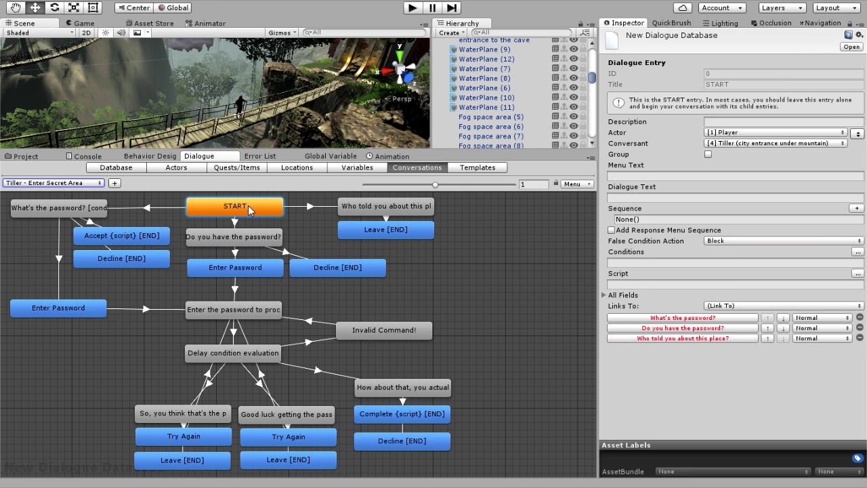
left_click(99, 210)
right_click(654, 203)
key("Escape")
Show the Game start conversation and inspect its START entry, conversation properties and Hi dialogue entry
left_click(56, 183)
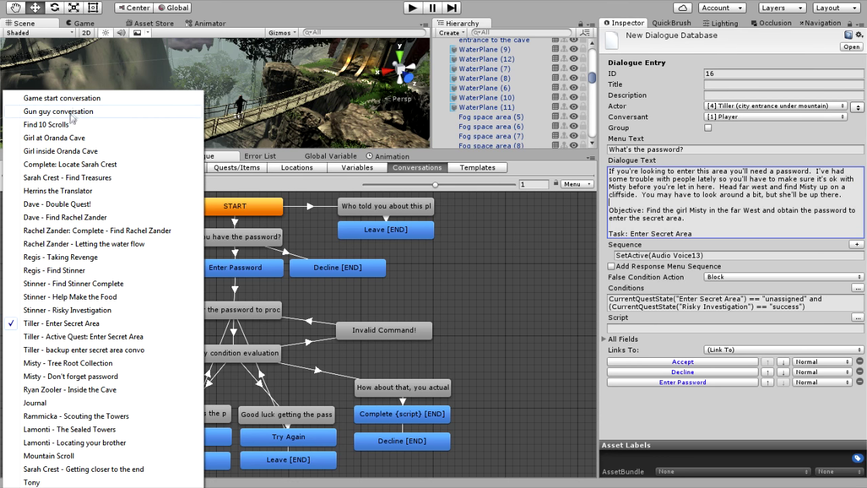
left_click(61, 98)
left_click(219, 223)
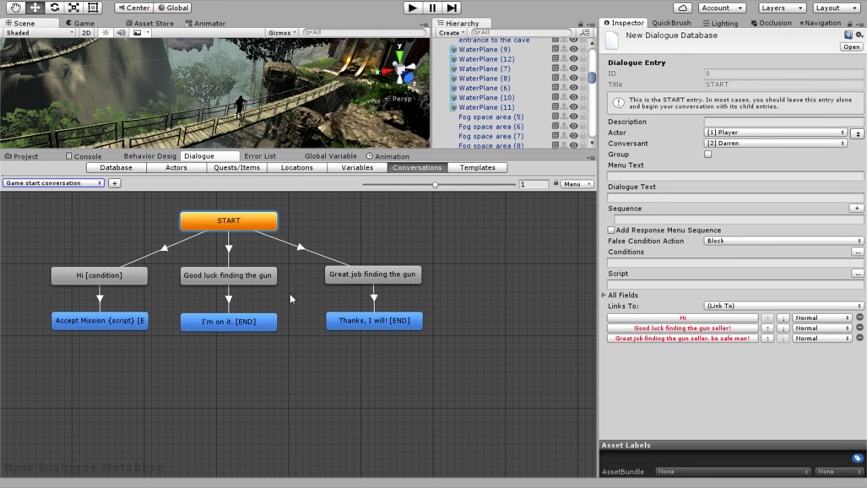
left_click(329, 332)
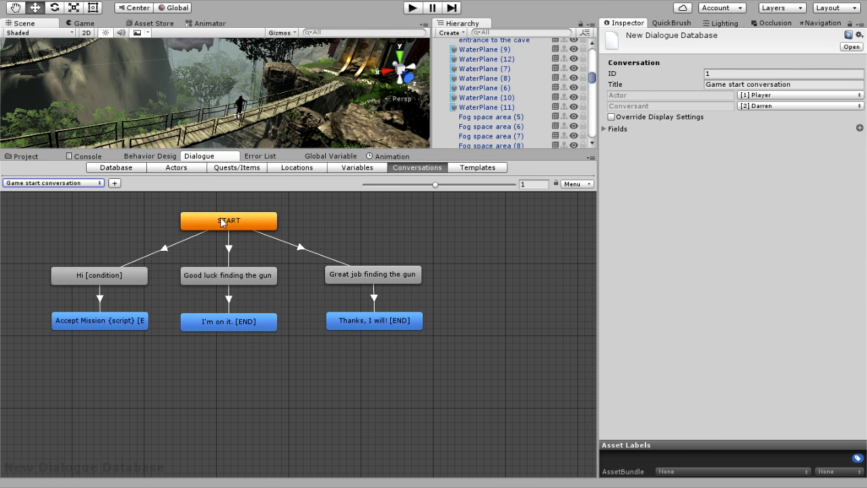
left_click(112, 278)
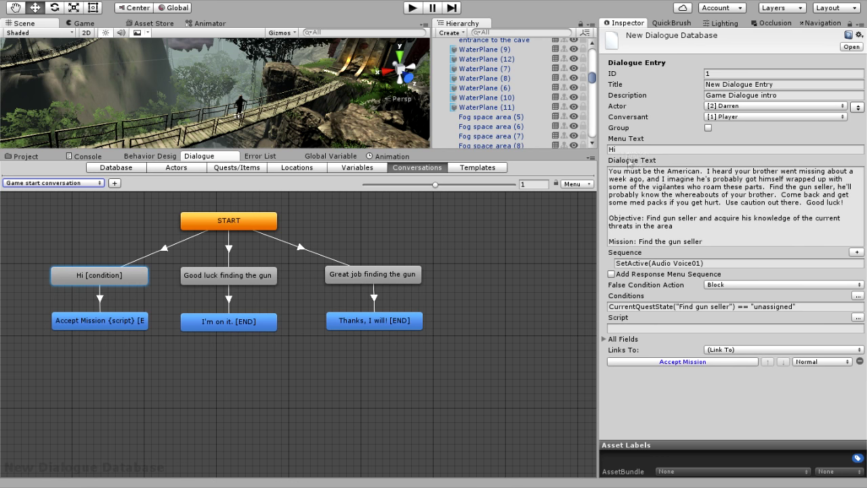
Go through the Hi entry's dialogue text, highlighting the intro speech, objective and mission lines in turn
left_click(629, 167)
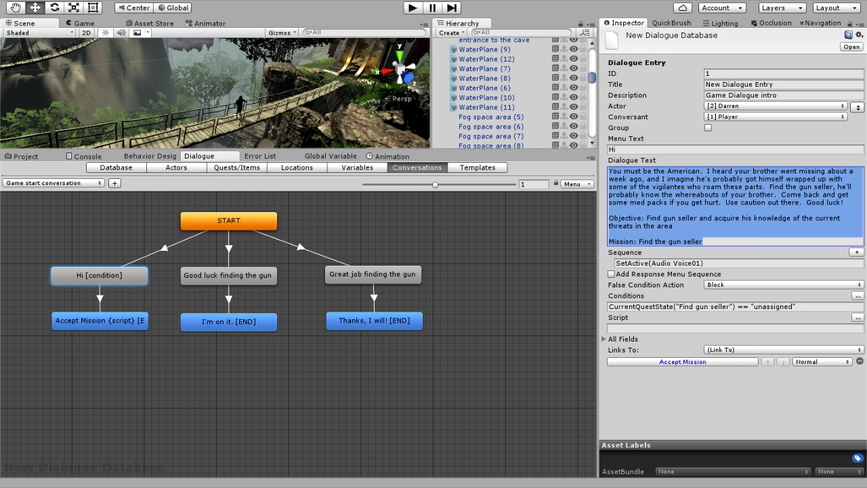
left_click(609, 210)
left_click_drag(650, 178, 704, 218)
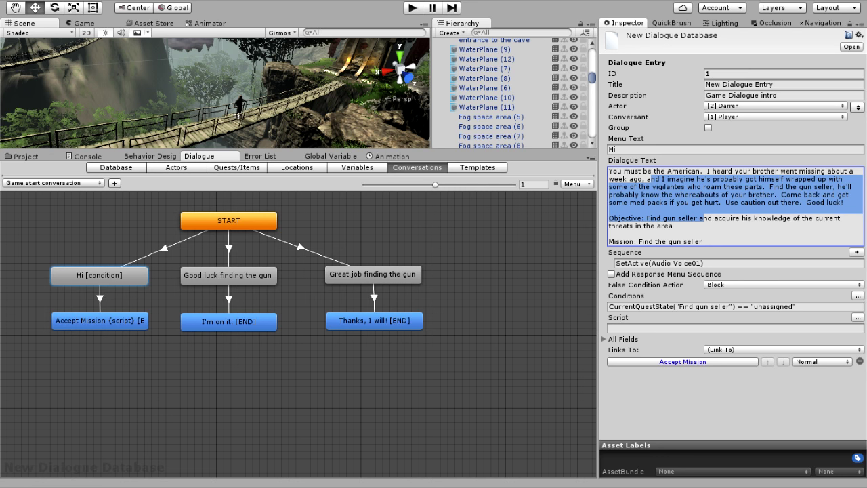
left_click(705, 202)
left_click_drag(647, 218, 742, 217)
left_click_drag(637, 241, 628, 263)
left_click(703, 241)
left_click(656, 238)
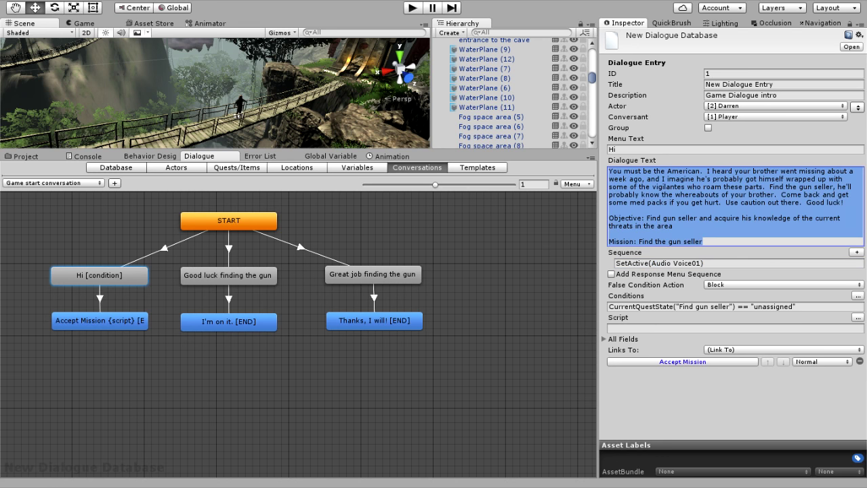
left_click(664, 219)
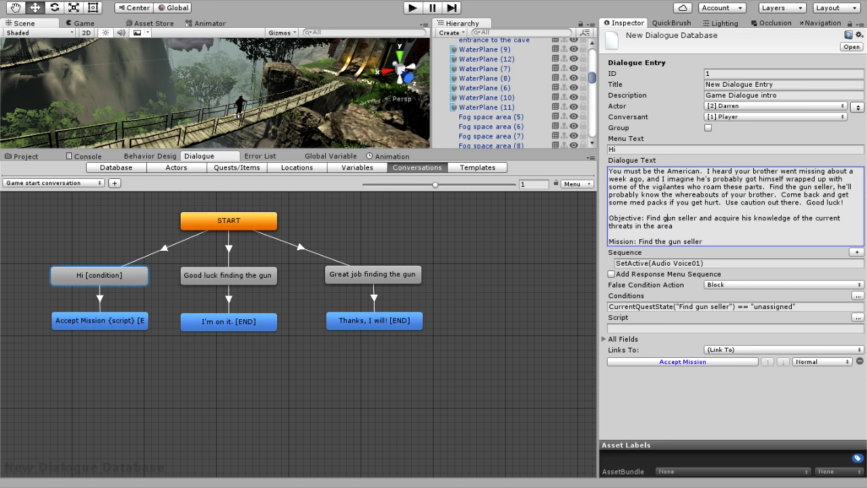
Examine the Hi entry's condition on the Find gun seller quest state
left_click(671, 306)
left_click(671, 410)
left_click(684, 308)
left_click(662, 387)
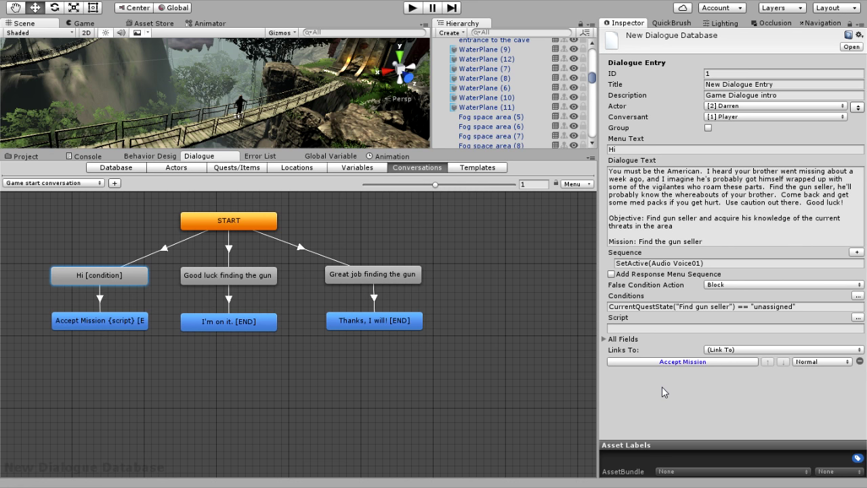
left_click(126, 278)
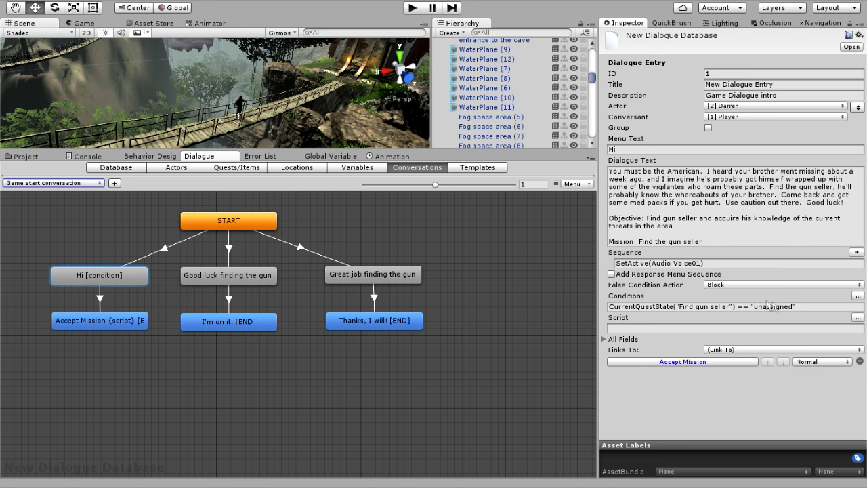
left_click_drag(680, 307, 732, 306)
left_click(723, 306)
left_click(135, 279)
Inspect the Accept Mission entry's quest-state script and the MiniMapMarker command for Darrus in its sequence
left_click(104, 317)
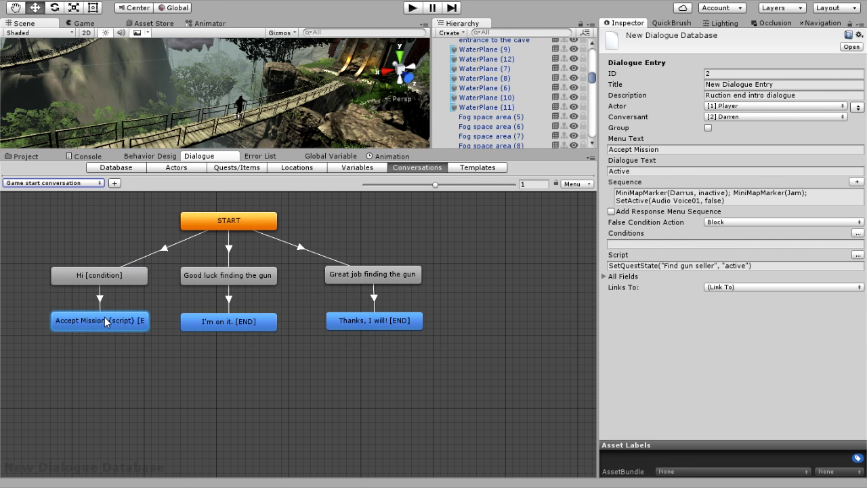
left_click_drag(611, 266, 721, 269)
left_click(662, 338)
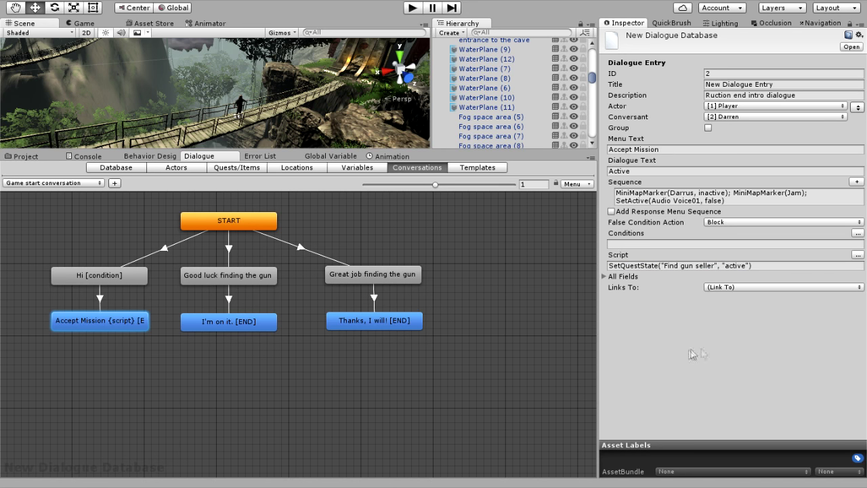
left_click(738, 196)
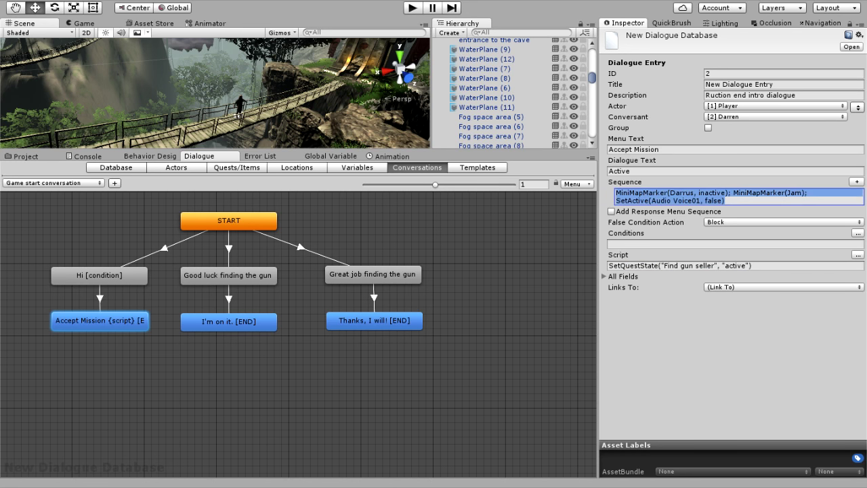
left_click(666, 195)
left_click_drag(727, 197, 615, 194)
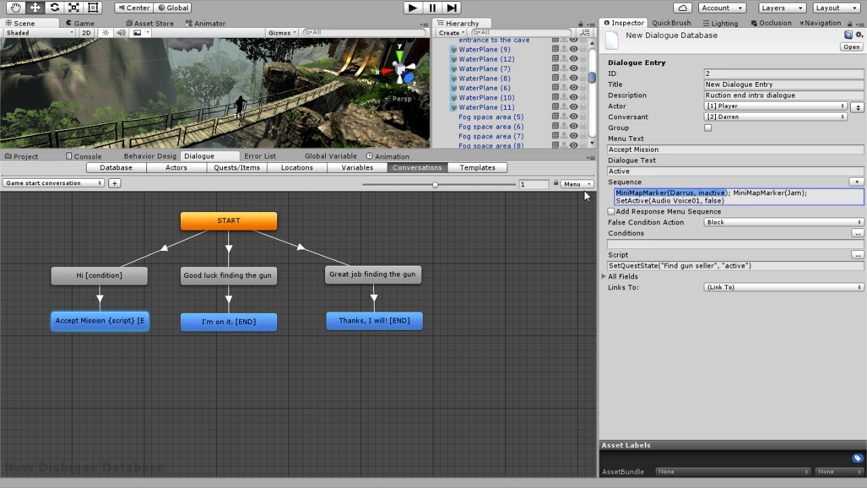
left_click(661, 194)
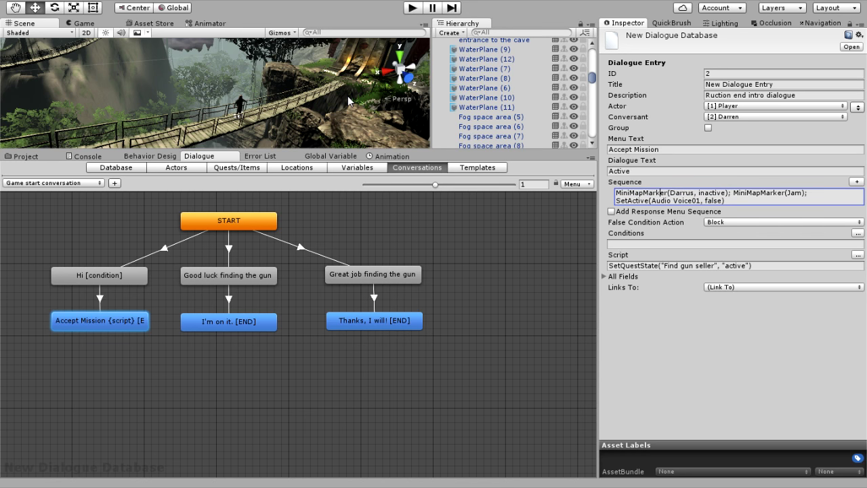
Find the Rammicka quest marker among the scene objects and frame it in an enlarged Scene view
right_click_drag(298, 94, 329, 78)
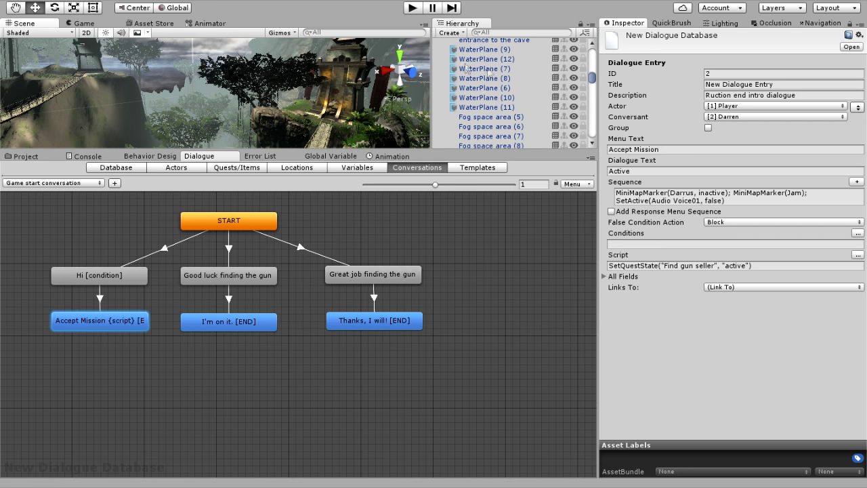
scroll(514, 132, "up", 10)
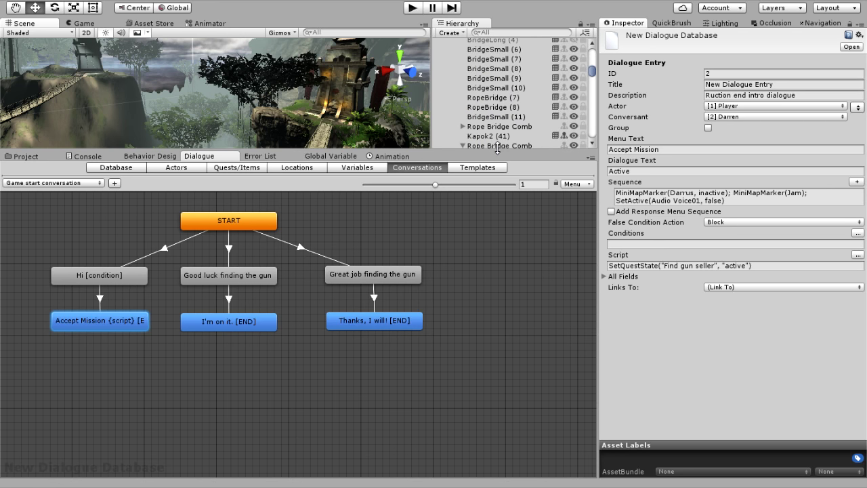
left_click_drag(498, 150, 497, 322)
left_click_drag(590, 116, 591, 72)
left_click(478, 123)
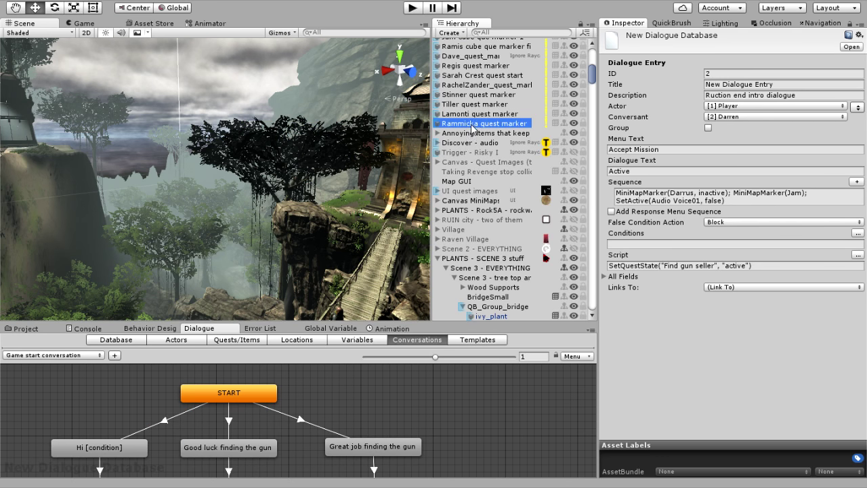
double_click(478, 123)
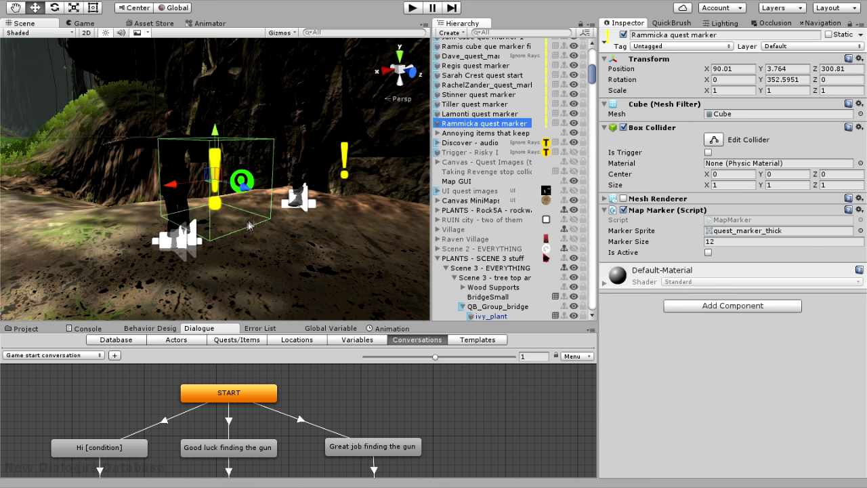
mouse_move(350, 189)
left_mouse_down("alt")
mouse_move(324, 182)
mouse_move(331, 202)
left_mouse_up("alt")
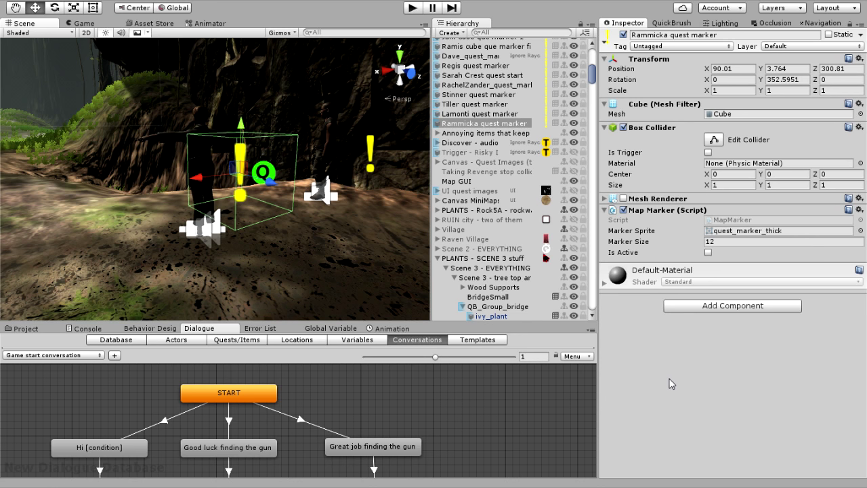
Search the scene objects for "mini", inspect Canvas MiniMaps, and clear the search to reselect the Rammicka quest marker
scroll(547, 230, "up", 10)
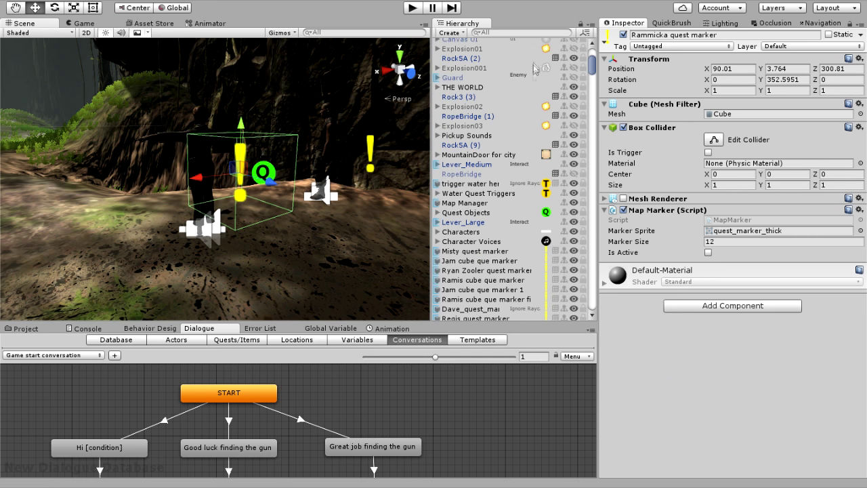
left_click(534, 32)
type("mini")
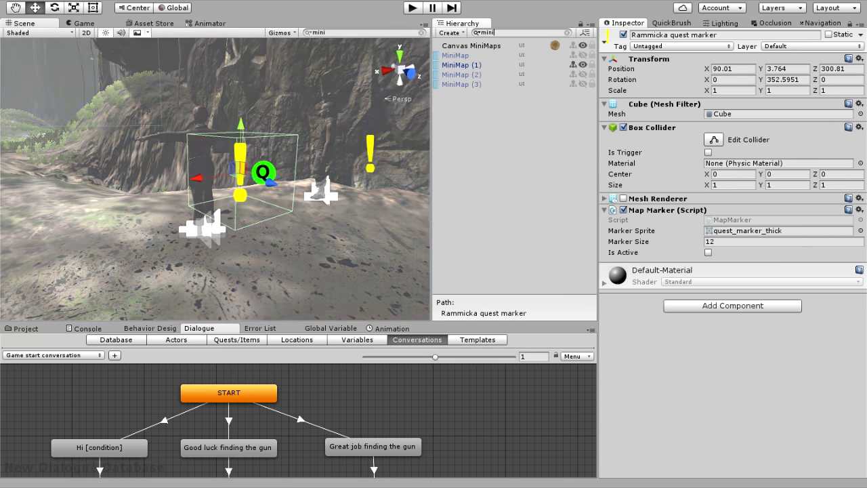
left_click(484, 46)
key("BackSpace")
key("BackSpace")
key("BackSpace")
key("BackSpace")
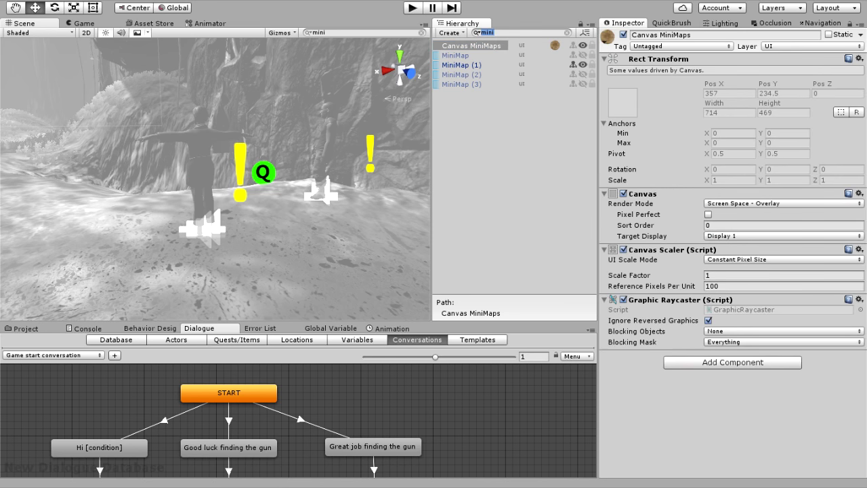
left_click(242, 170)
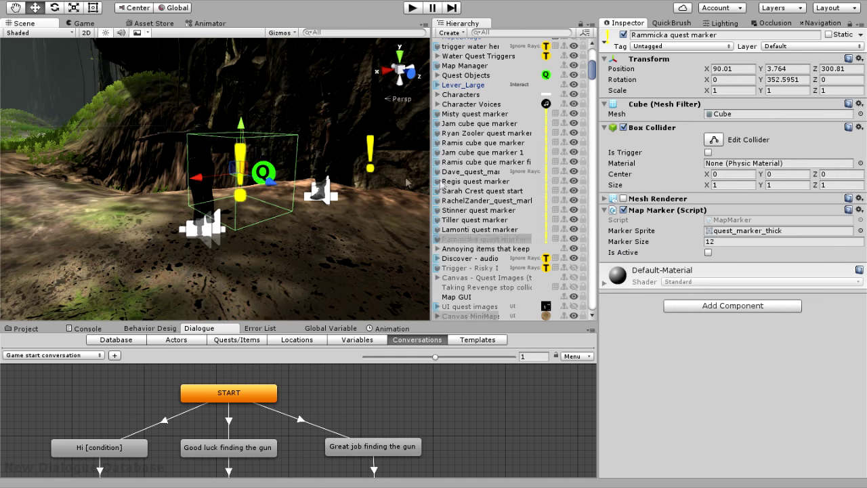
Examine the Rammicka quest marker's Map Marker script and view the marker from another angle in the scene
scroll(505, 197, "up", 3)
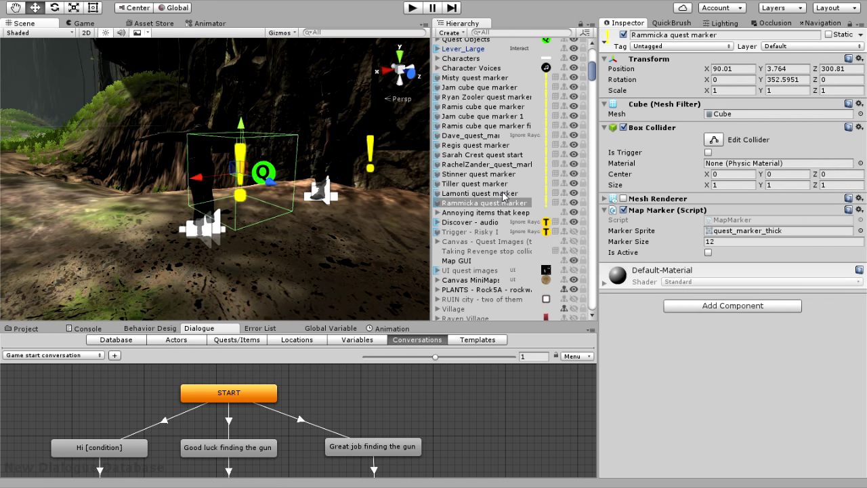
left_click(624, 211)
key("d")
right_click_drag(324, 187, 311, 166)
left_click_drag(310, 166, 308, 191, "alt")
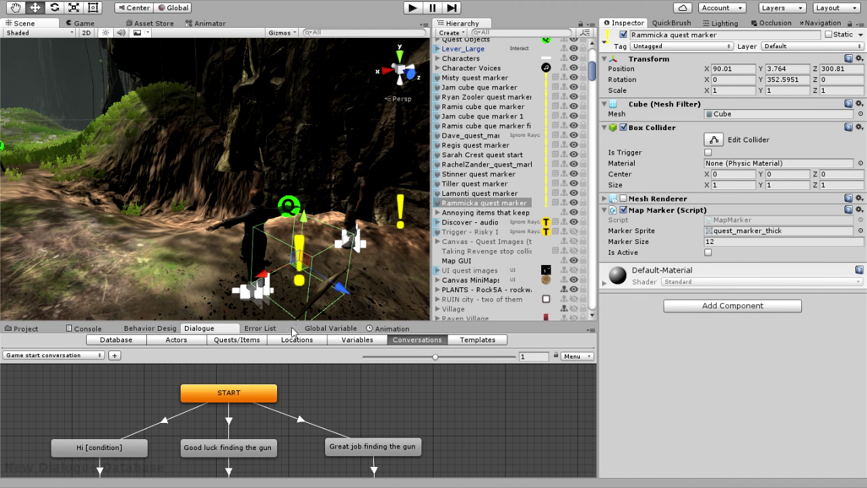
Enlarge the conversation view again and examine the MiniMapMarker(Jam) command in the Accept Mission entry's sequence
left_click_drag(298, 323, 338, 150)
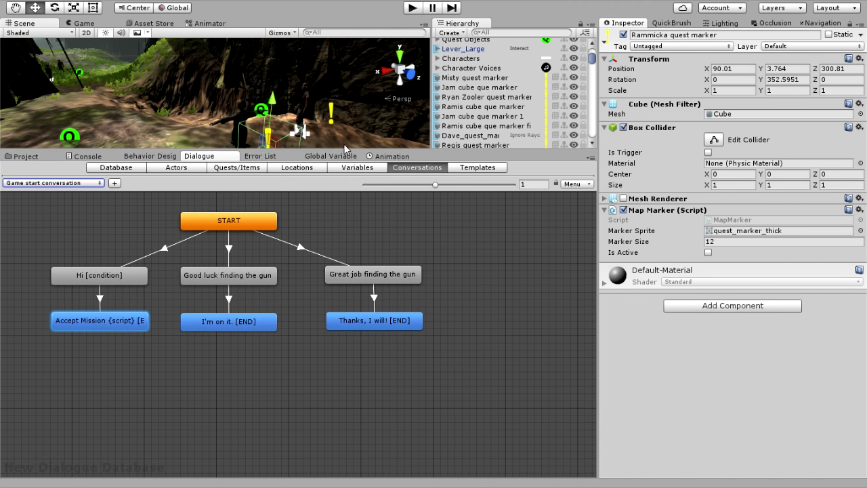
left_click(637, 346)
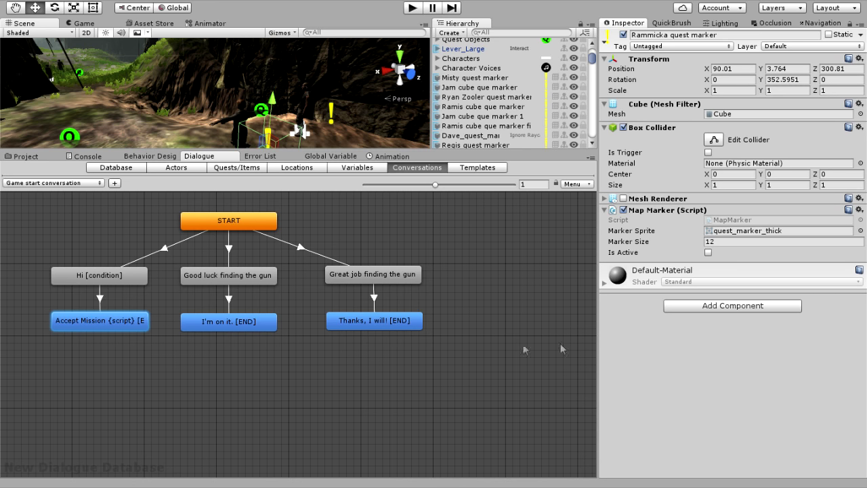
left_click(137, 329)
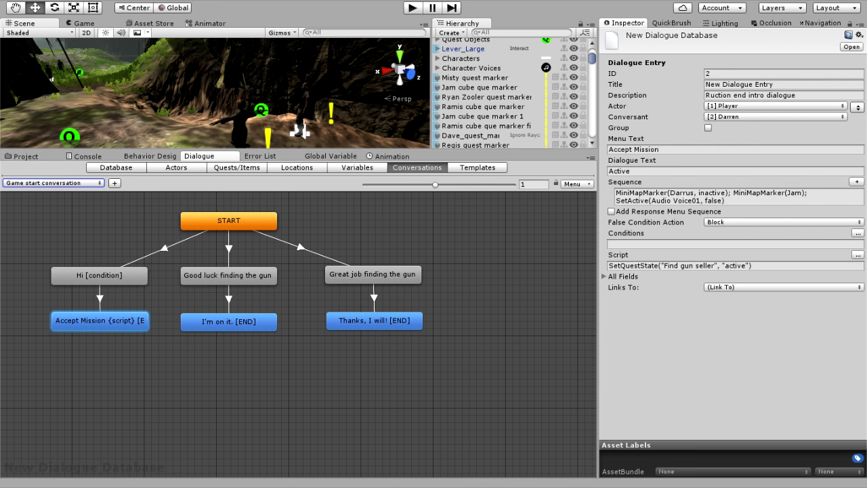
left_click_drag(731, 193, 805, 195)
left_click(761, 192)
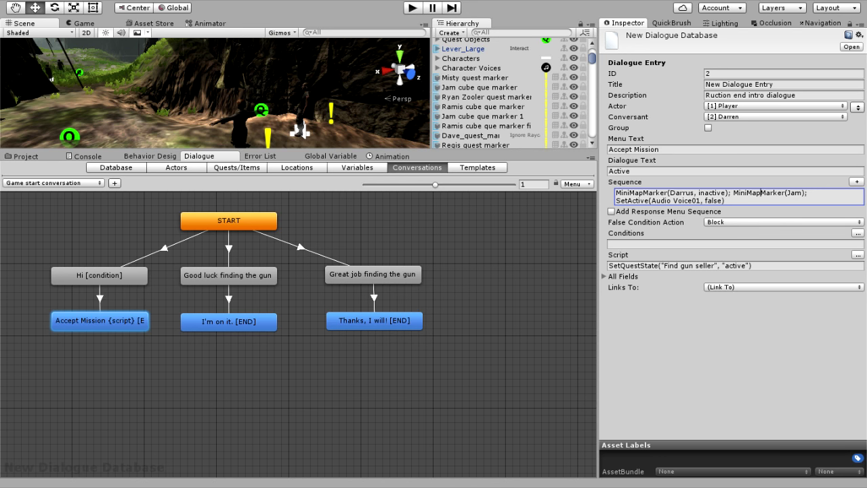
left_click(136, 320)
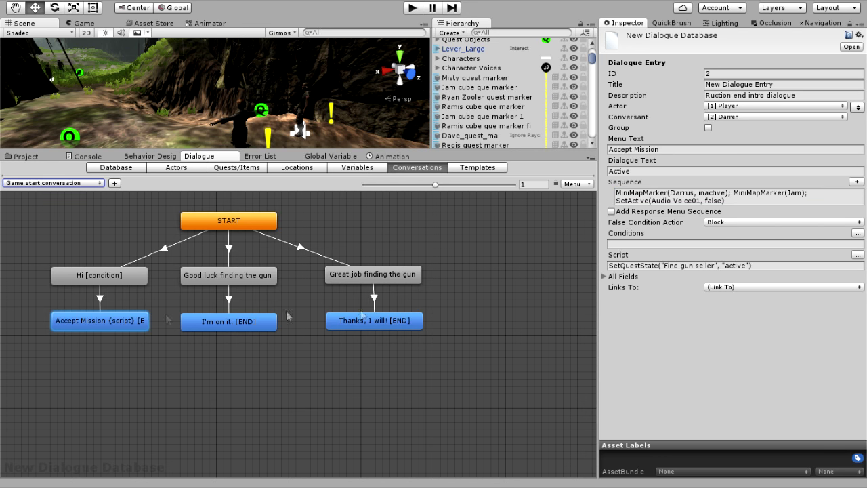
left_click(650, 318)
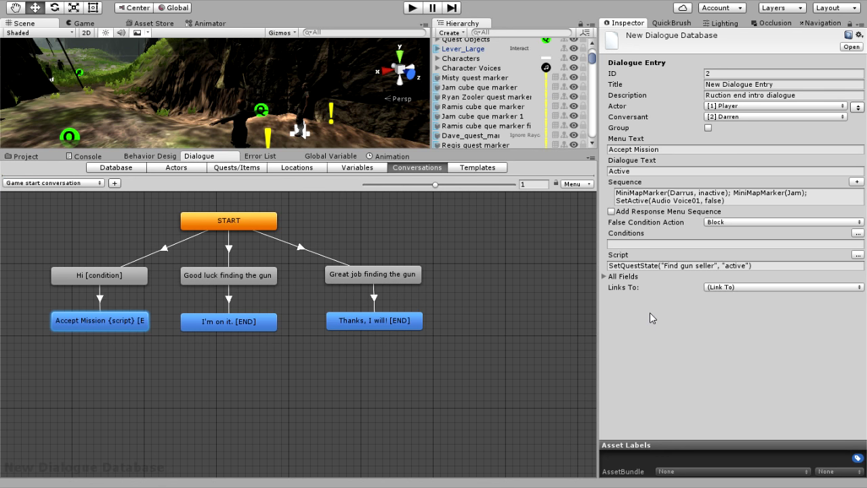
left_click(111, 324)
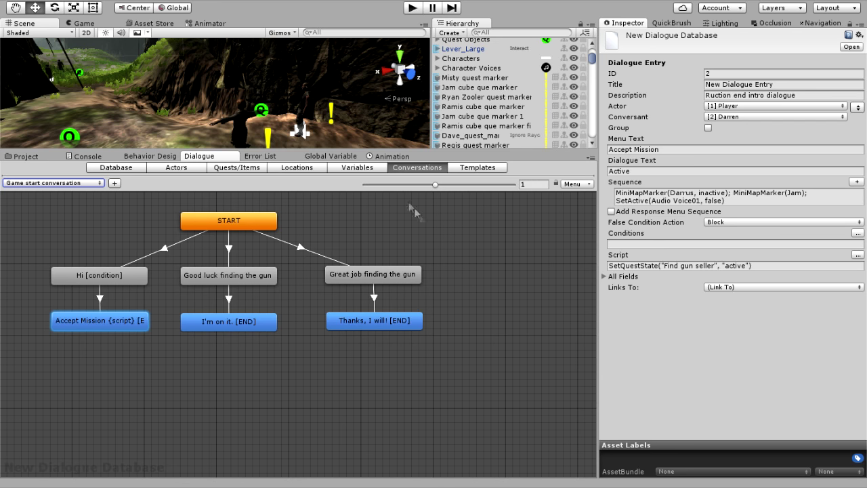
scroll(255, 253, "up", 2)
scroll(255, 253, "down", 1)
Inspect the "Good luck finding the gun seller!" and "Great job finding the gun seller" entries with their conditions
left_click(230, 275)
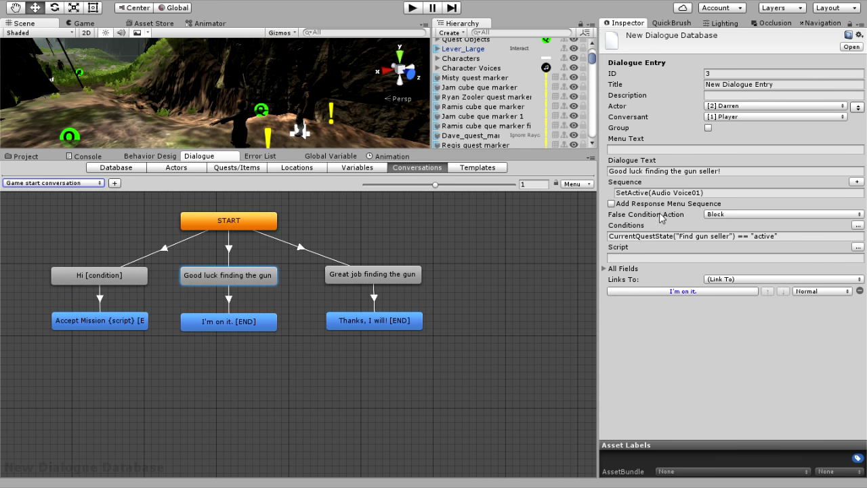
left_click(379, 275)
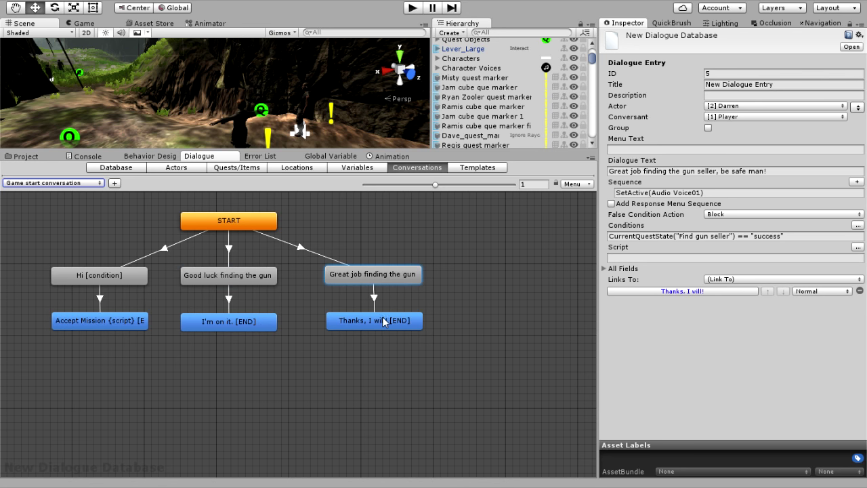
right_click_drag(334, 100, 311, 101)
Show the Dave - Double Quest! conversation in a widened view and survey its branches around the START entry
left_click(101, 183)
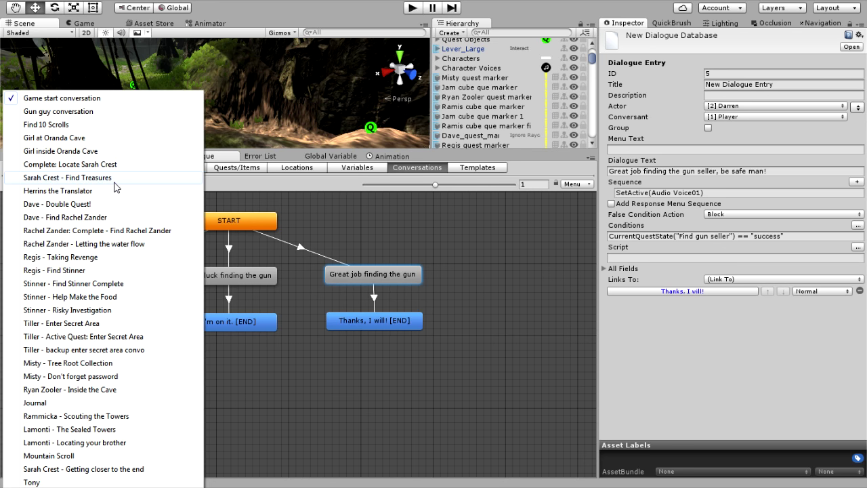
left_click(73, 206)
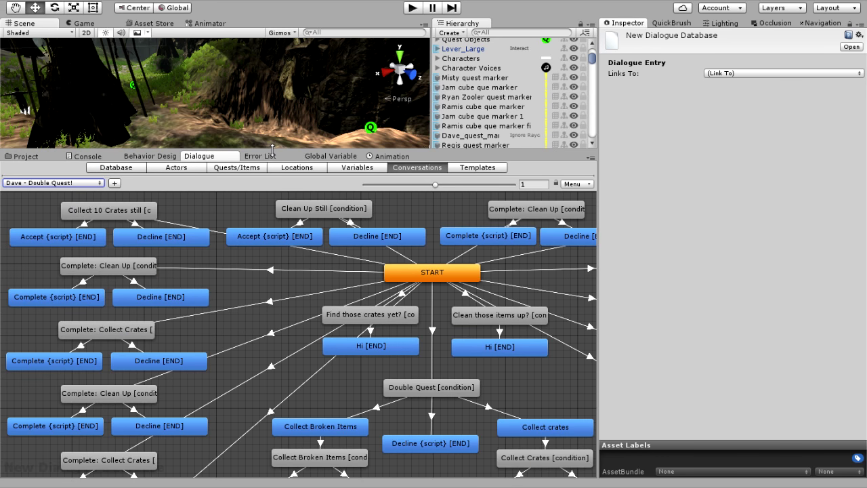
left_click_drag(599, 146, 700, 163)
scroll(533, 252, "down", 3)
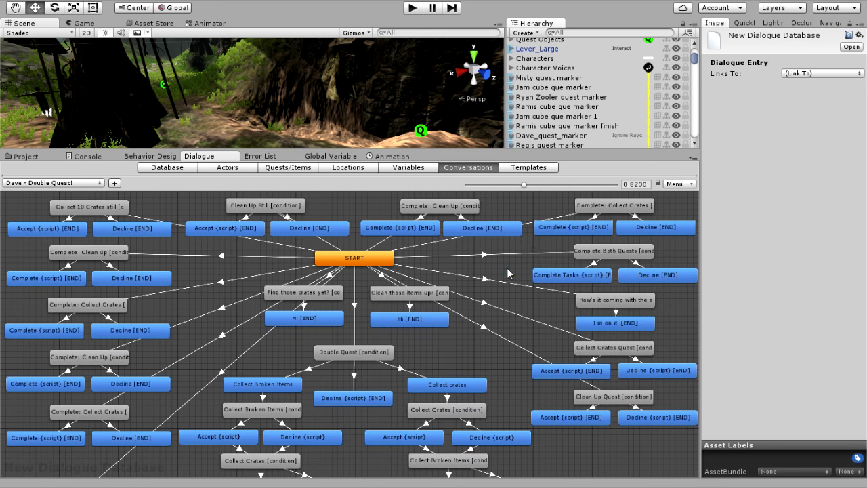
mouse_move(446, 282)
middle_mouse_down()
mouse_move(465, 257)
mouse_move(442, 282)
middle_mouse_up()
scroll(324, 288, "up", 4)
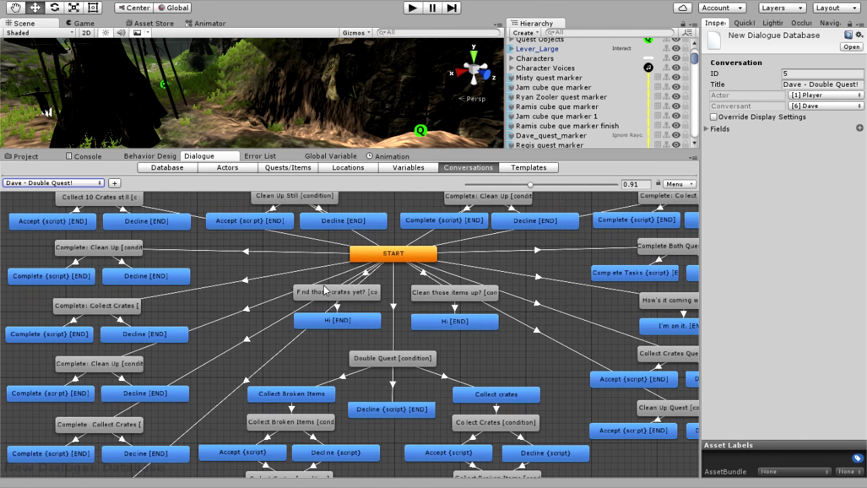
Set the conversation zoom to 1 and inspect the conditions of the "Find those crates yet?" entry
scroll(324, 288, "up", 1)
scroll(400, 277, "up", 1)
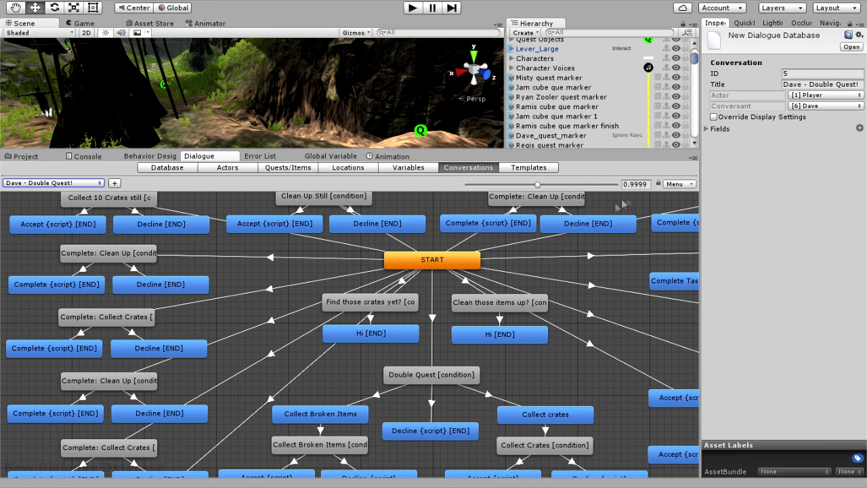
left_click(637, 184)
type("1")
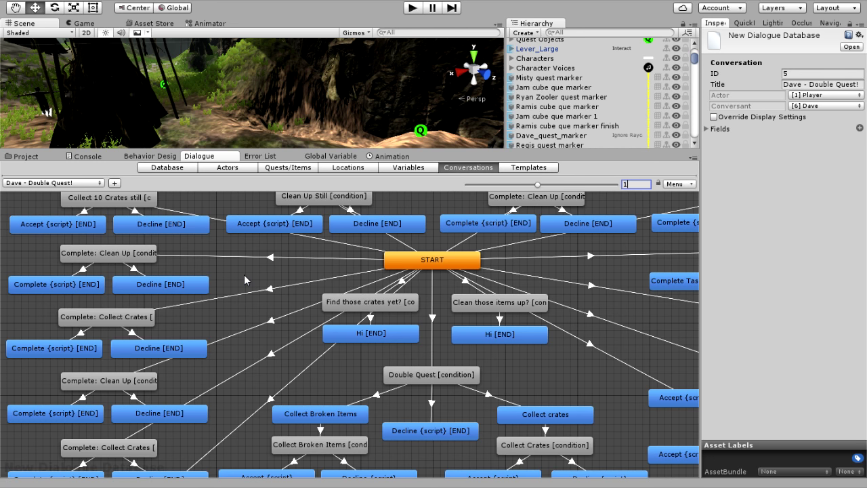
left_click(409, 303)
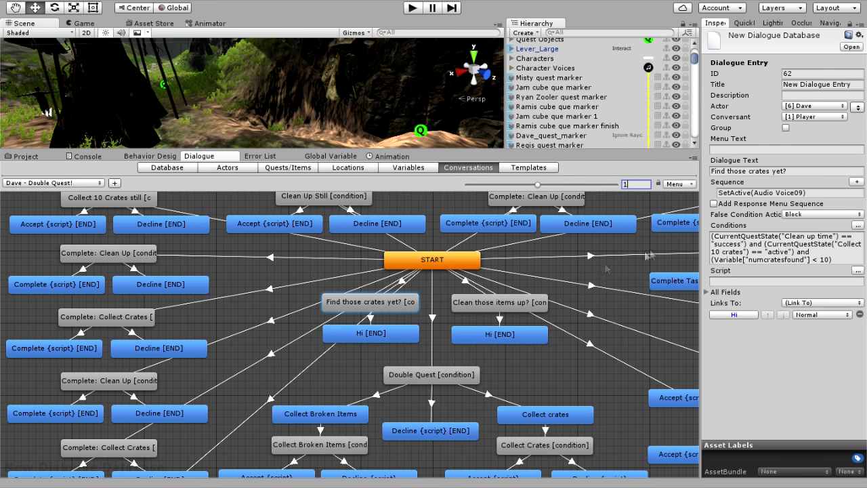
Widen the Inspector and examine the Decline entry and the Complete Both Quests entry with its quest conditions
left_click_drag(701, 216, 600, 224)
left_click(591, 224)
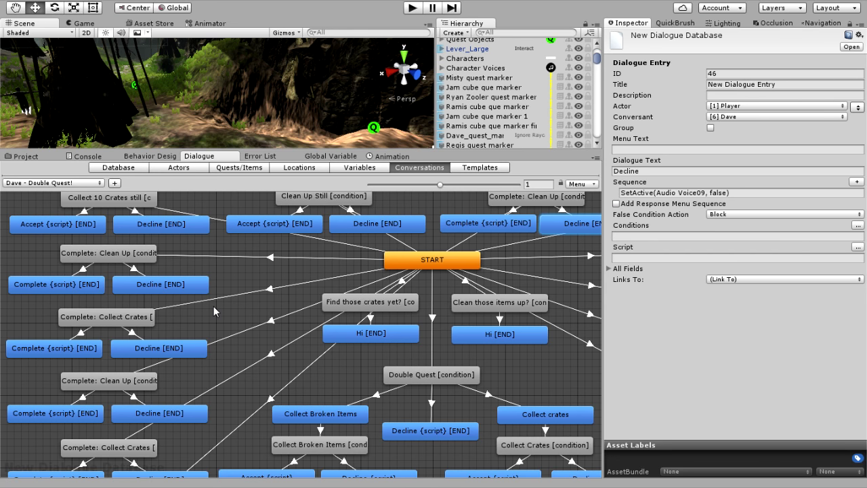
middle_click_drag(507, 248, 242, 236)
left_click(479, 247)
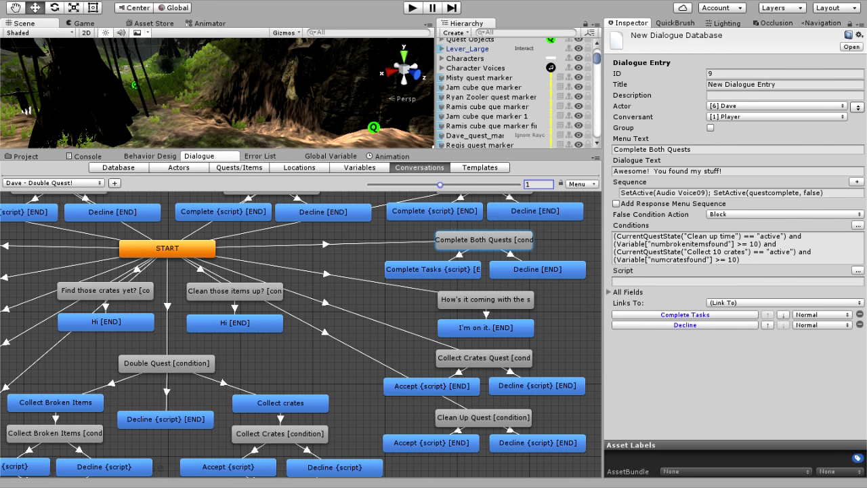
Deselect the Complete Both Quests entry and survey the branches between START and Double Quest
middle_click_drag(215, 337, 455, 360)
left_click(656, 341)
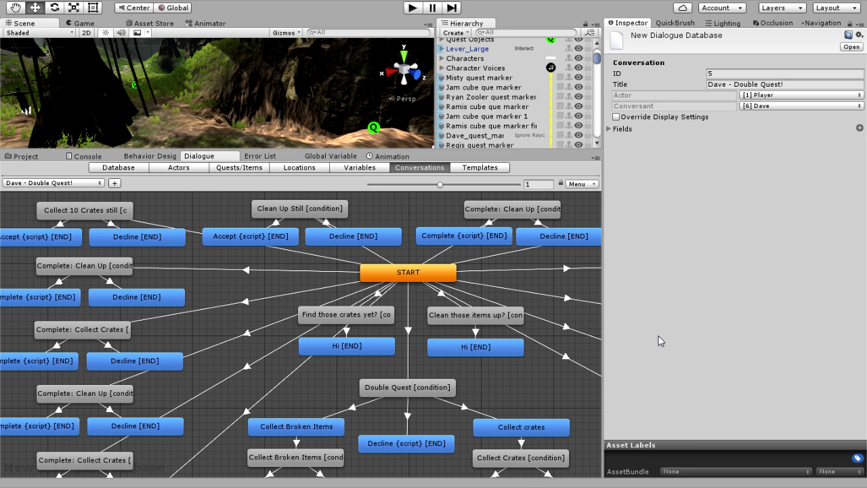
middle_click_drag(365, 297, 311, 233)
middle_click_drag(353, 262, 420, 328)
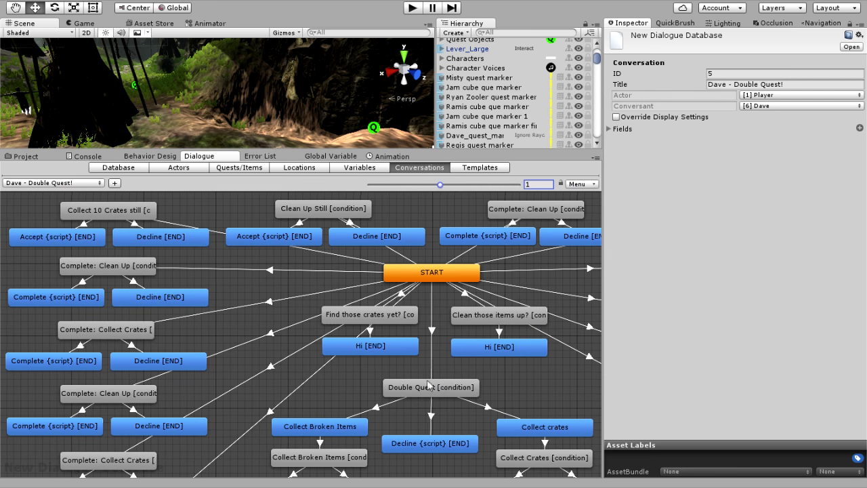
Switch the conversations to Outline Mode, review the full Dialogue Tree of Dave - Double Quest!, and collapse that conversation
left_click(582, 184)
left_click(620, 247)
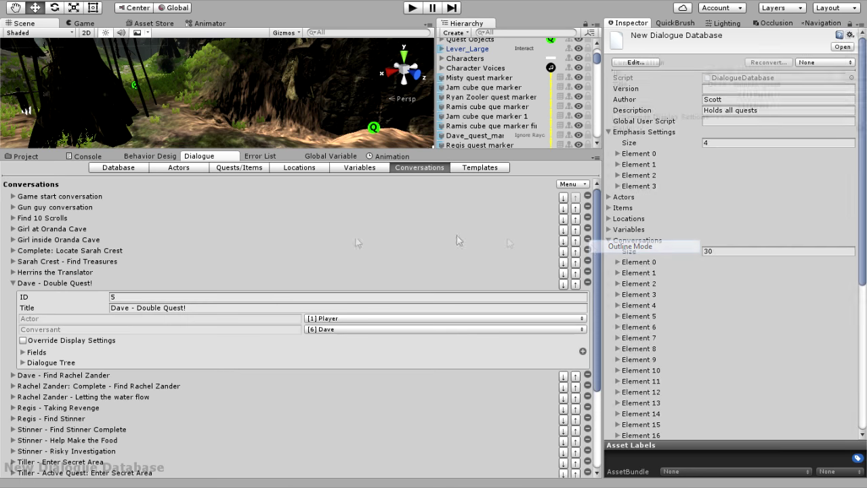
scroll(109, 273, "down", 2)
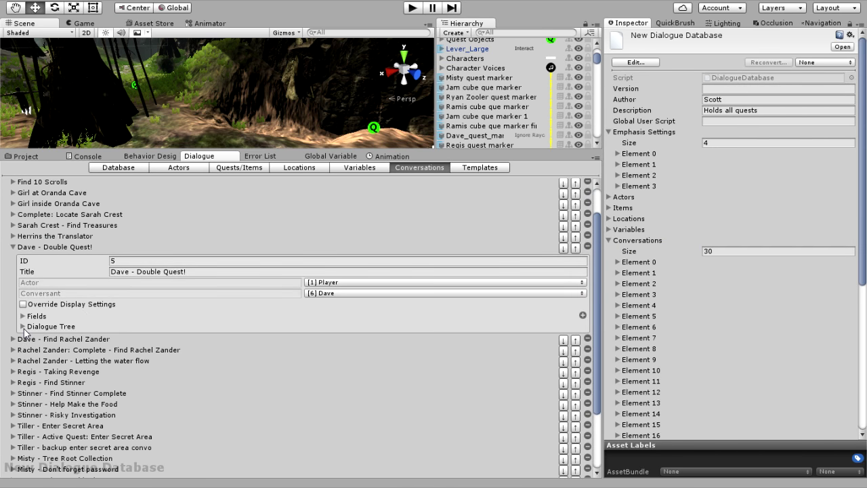
left_click(23, 327)
scroll(168, 307, "down", 10)
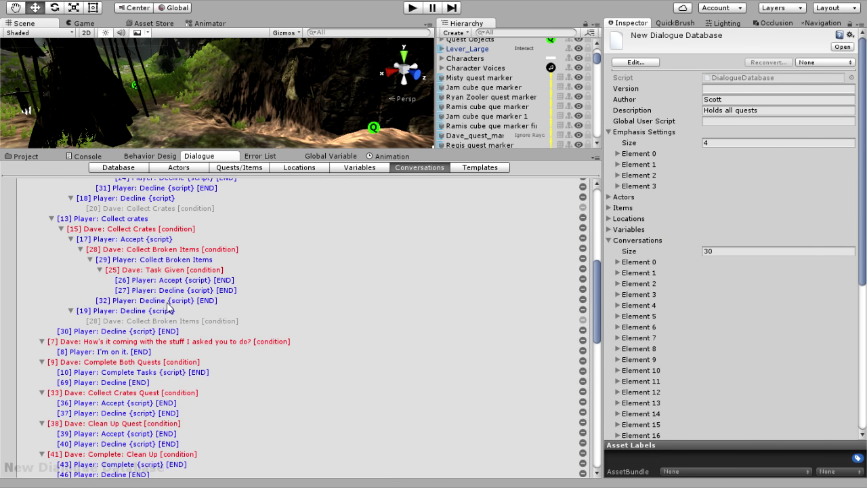
scroll(169, 306, "down", 15)
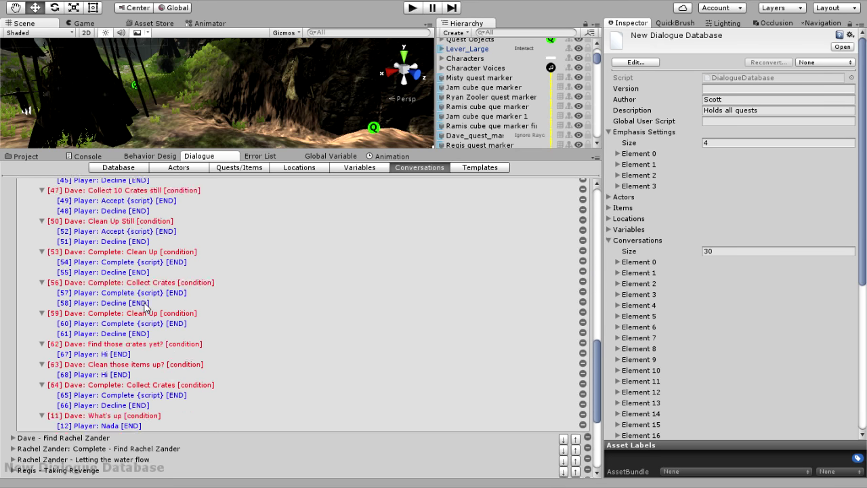
scroll(145, 306, "up", 20)
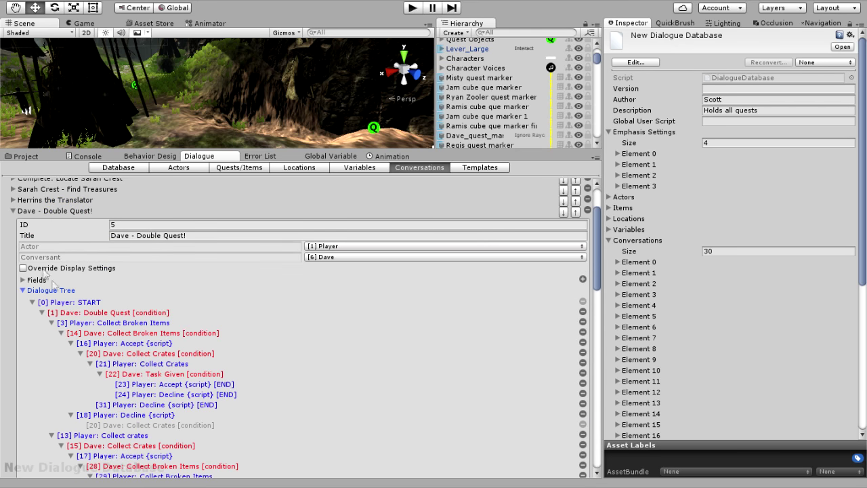
left_click(12, 211)
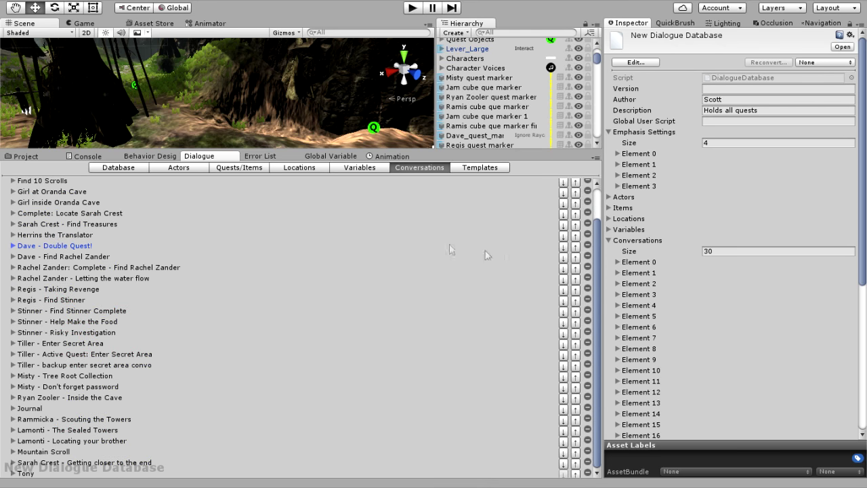
Switch the conversations back to the node view and reopen the Dave - Double Quest! conversation
scroll(532, 247, "up", 2)
left_click(569, 184)
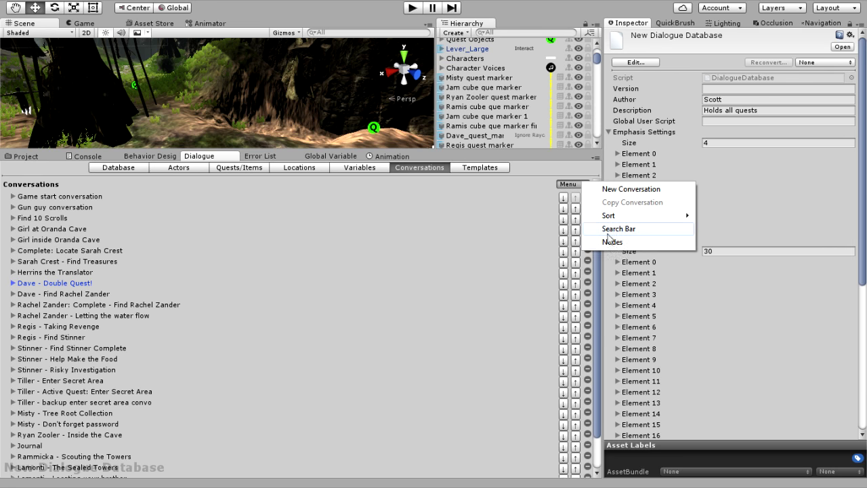
left_click(606, 242)
left_click(96, 184)
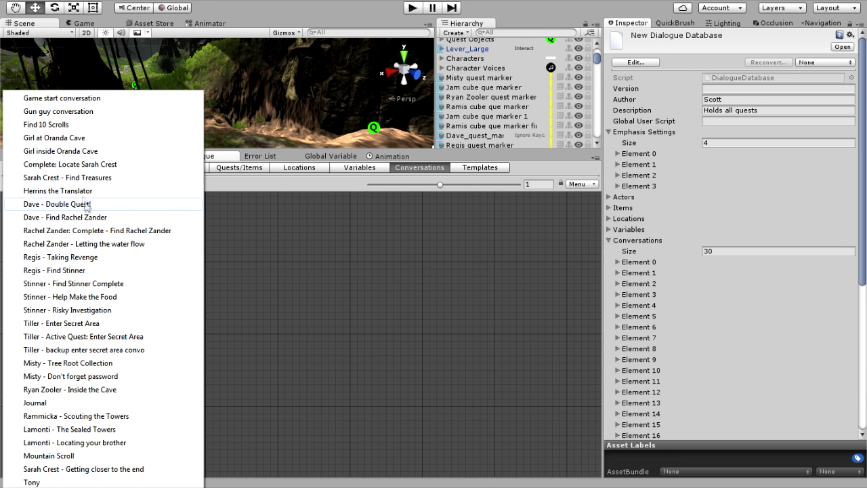
left_click(71, 203)
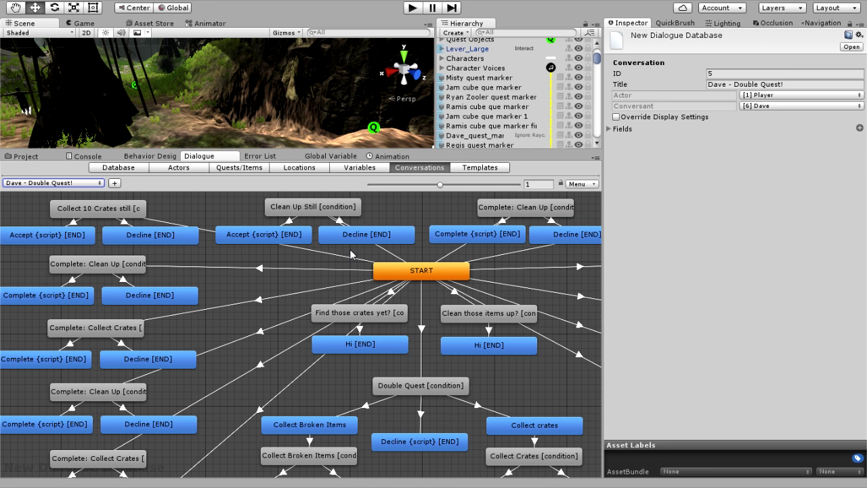
middle_click_drag(475, 356, 403, 359)
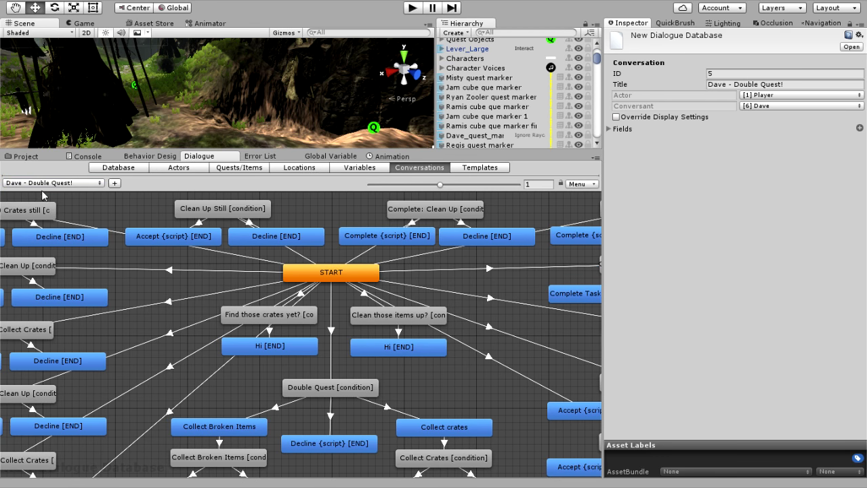
Browse the list of conversations and view the Game start conversation and Herrins the Translator node graphs
left_click(96, 183)
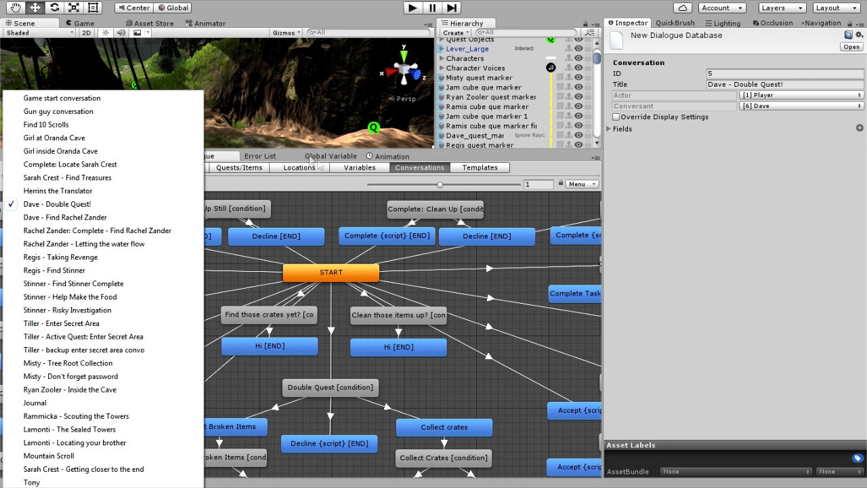
left_click(610, 196)
middle_click_drag(338, 269, 363, 339)
left_click(86, 183)
left_click(62, 99)
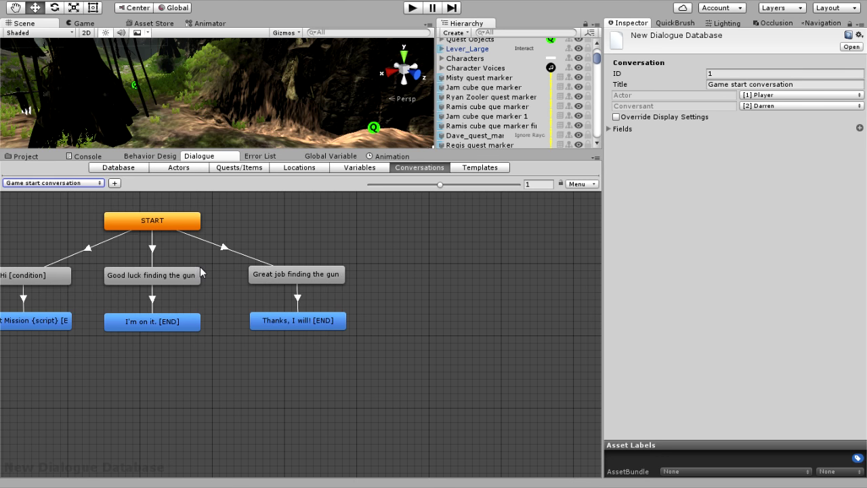
left_click(100, 184)
left_click(100, 190)
left_click(100, 185)
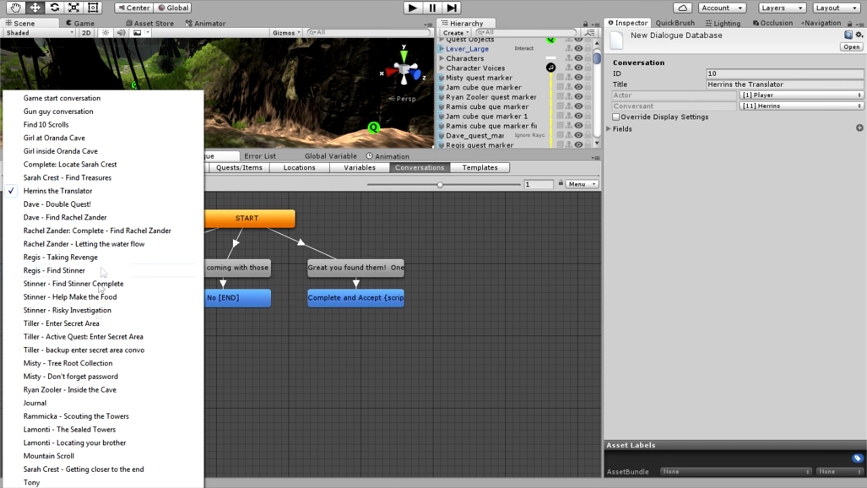
Open the Tiller - Enter Secret Area conversation and move the Delay condition evaluation node slightly closer to the password entry node
left_click(98, 323)
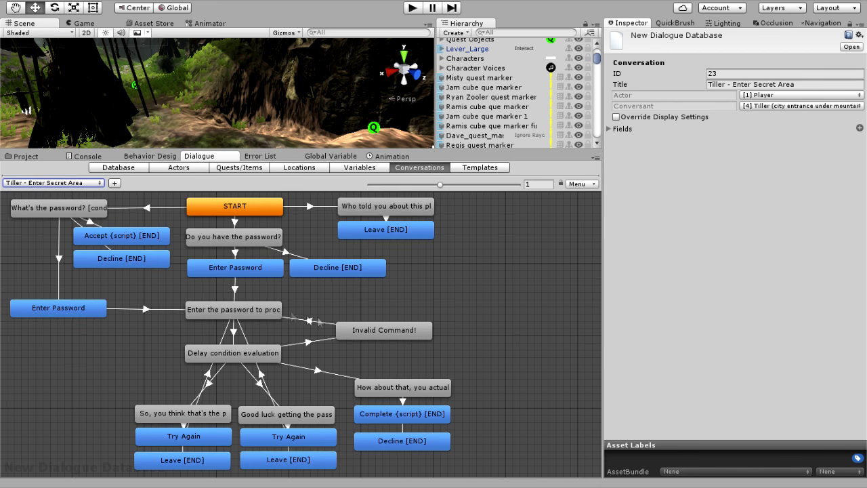
mouse_move(252, 348)
left_mouse_down()
mouse_move(344, 298)
mouse_move(147, 321)
mouse_move(242, 338)
mouse_move(406, 319)
mouse_move(517, 252)
mouse_move(230, 343)
mouse_move(254, 343)
left_mouse_up()
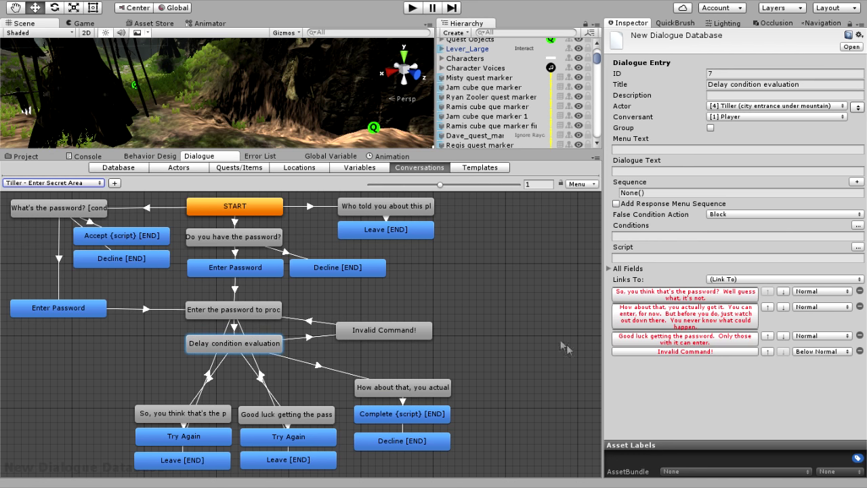
left_click(463, 314)
Inspect the START, "What's the password?" and Accept entries with their links, quest conditions, minimap marker commands and script
left_click(240, 214)
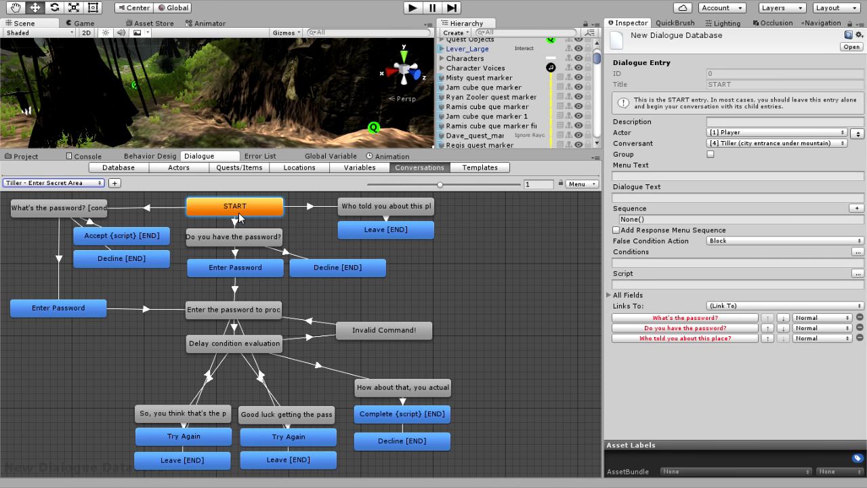
left_click(97, 214)
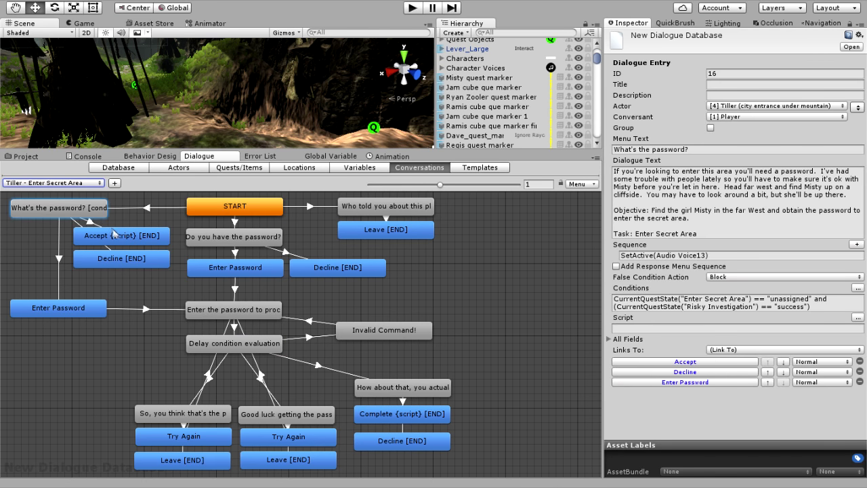
left_click(120, 236)
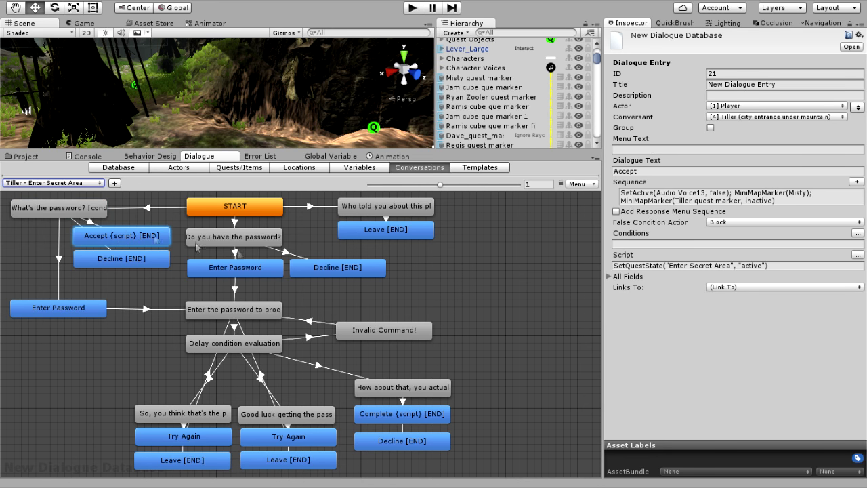
left_click(80, 208)
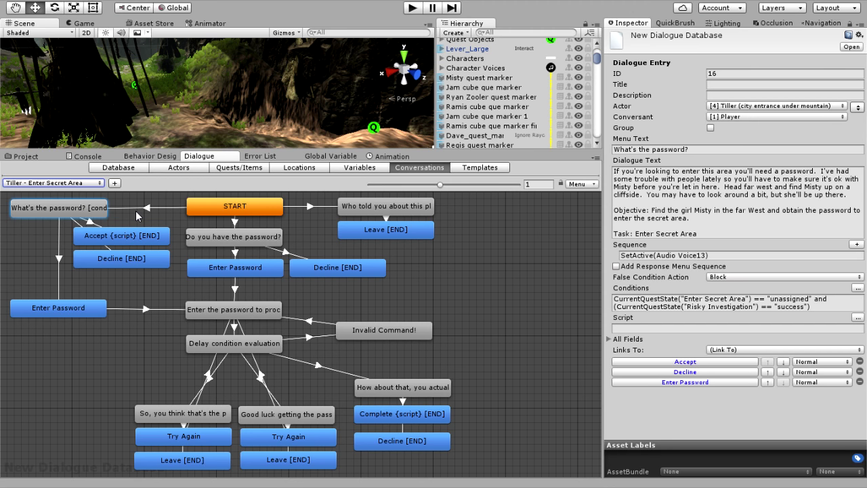
left_click(221, 211)
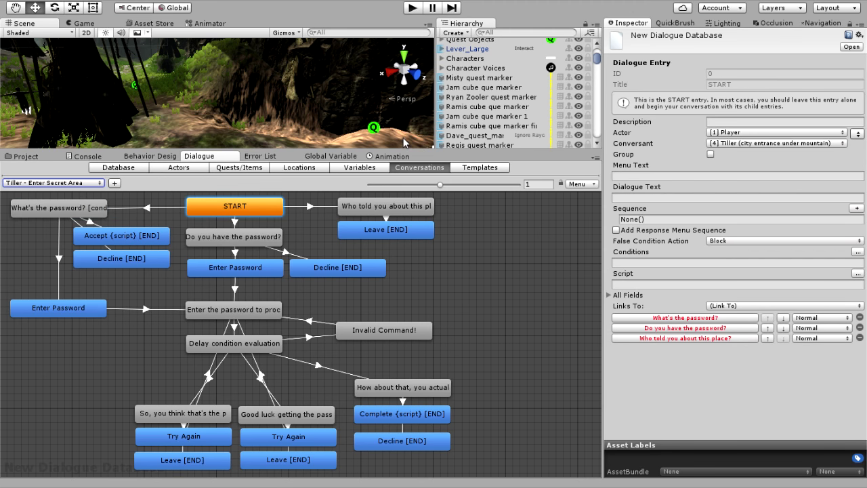
View the Sarah Crest - Getting closer to the end conversation and return to Tiller - Enter Secret Area
left_click_drag(395, 149, 431, 161)
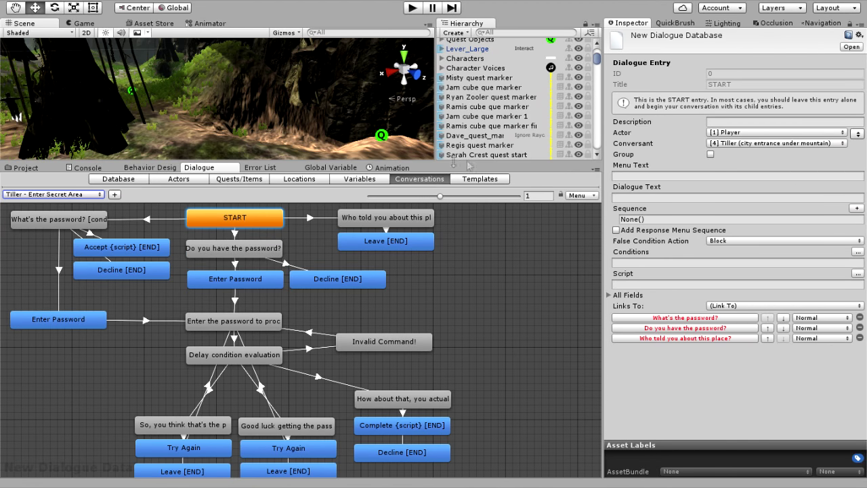
left_click(92, 195)
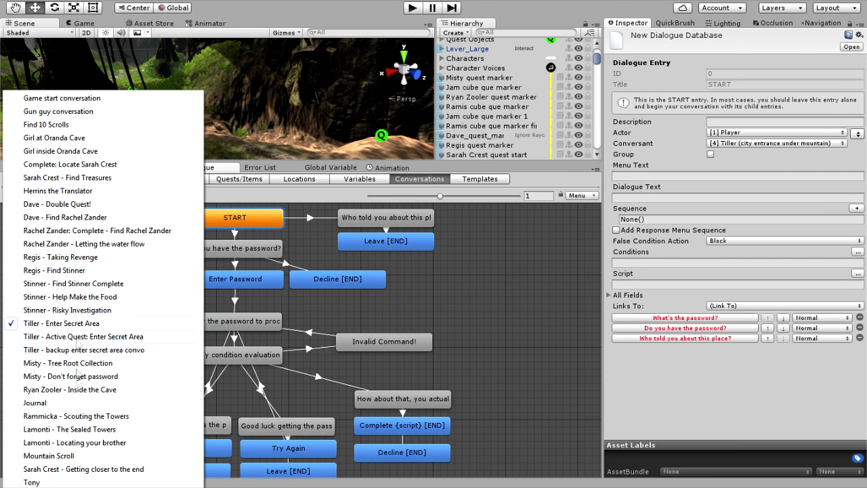
left_click(62, 469)
left_click(53, 195)
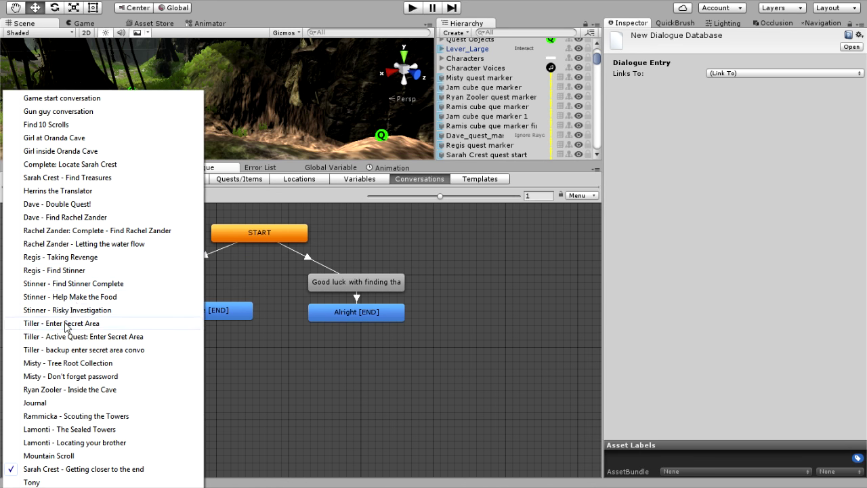
left_click(68, 272)
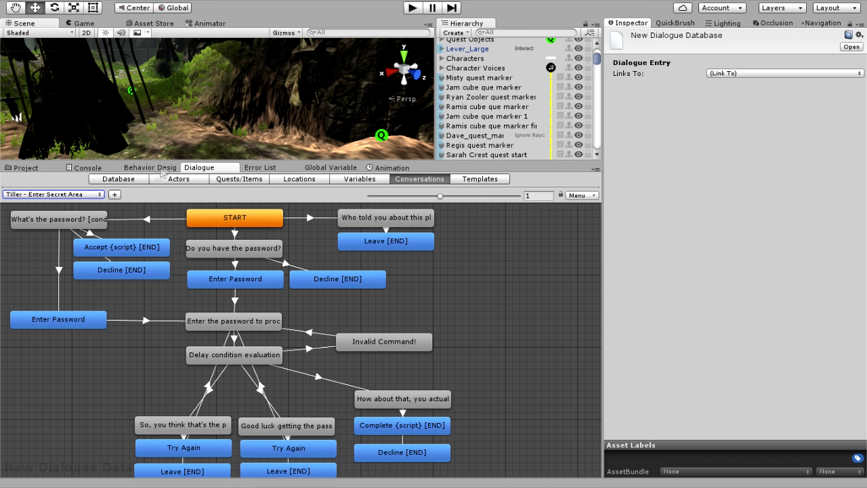
Enlarge the Scene view, navigate to the city entrance, and select the wooden MountainDoorStatic gate
left_click_drag(167, 163, 169, 314)
right_click_drag(285, 215, 261, 183)
left_click(281, 173)
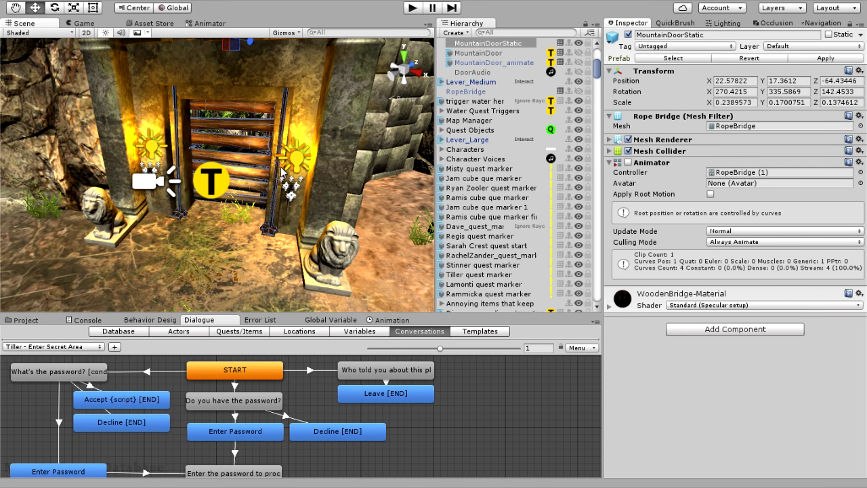
View the mountain door from farther away and examine the Hierarchy objects around MountainDoorStatic
scroll(443, 177, "up", 5)
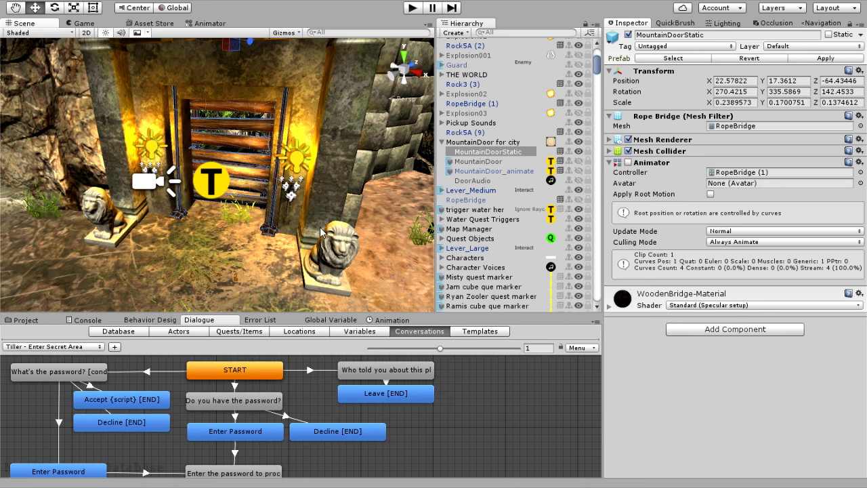
key("s")
right_click_drag(316, 213, 388, 214)
scroll(510, 175, "up", 7)
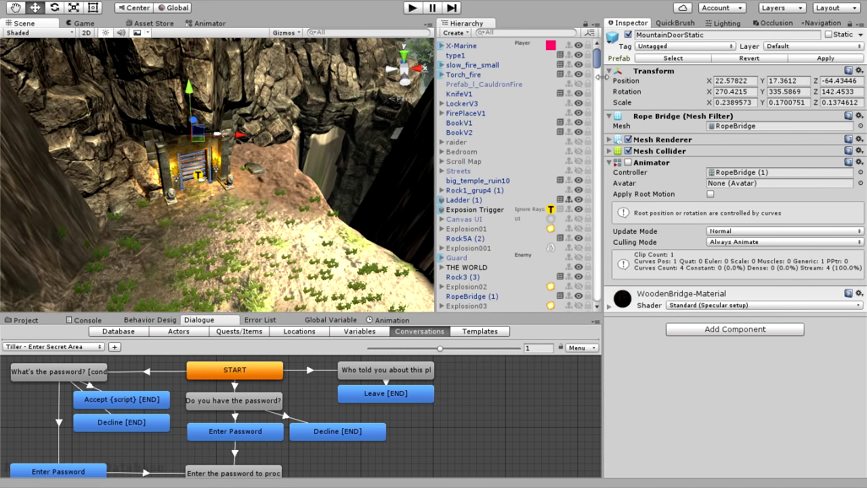
mouse_move(596, 58)
left_mouse_down()
mouse_move(597, 78)
mouse_move(597, 68)
left_mouse_up()
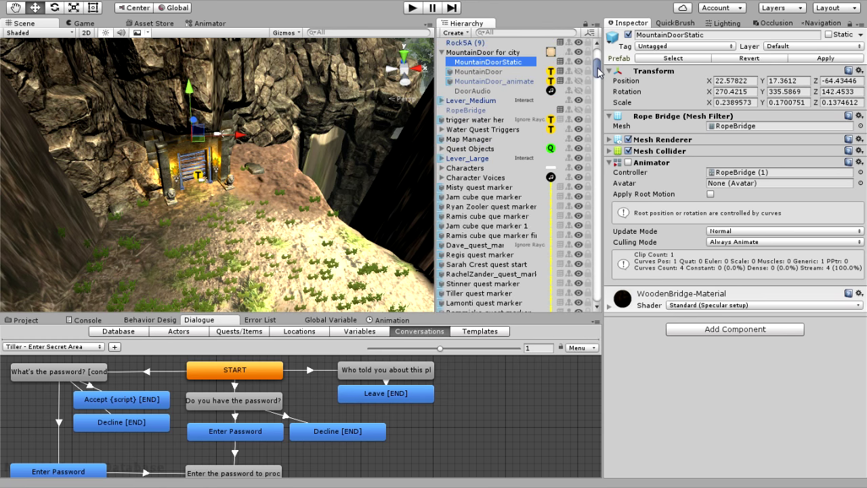
Collapse the PLANTS - SCENE 3 stuff group and activate the Scene 2 - EVERYTHING group
scroll(533, 111, "down", 10)
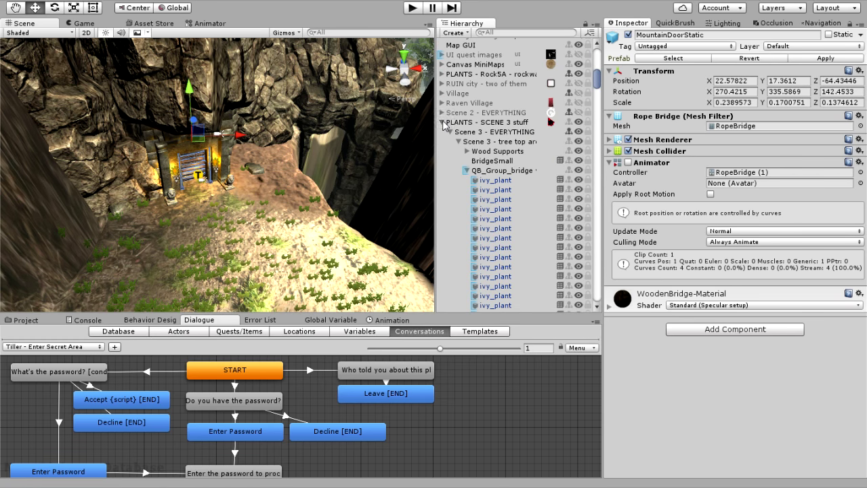
left_click(443, 123)
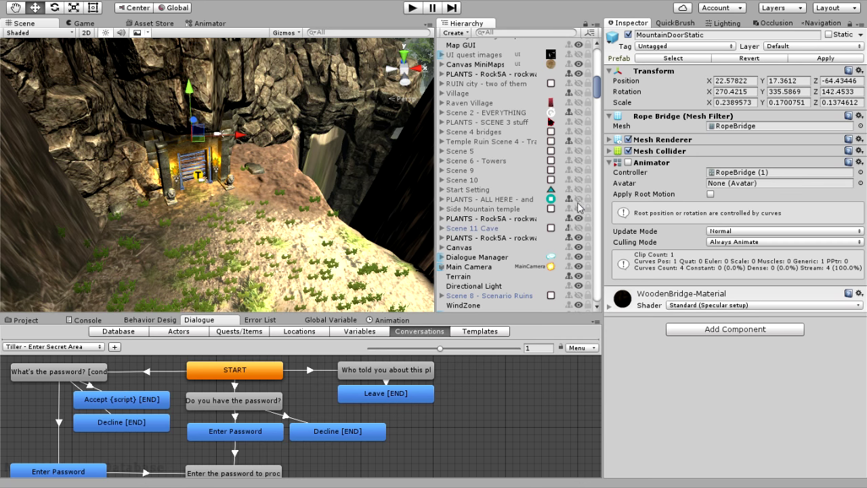
left_click(580, 113)
right_click_drag(365, 143, 229, 171)
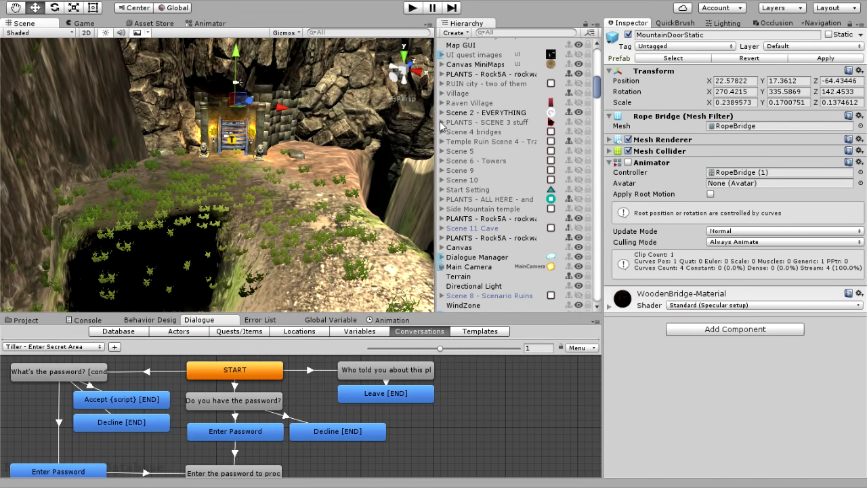
left_click(442, 122)
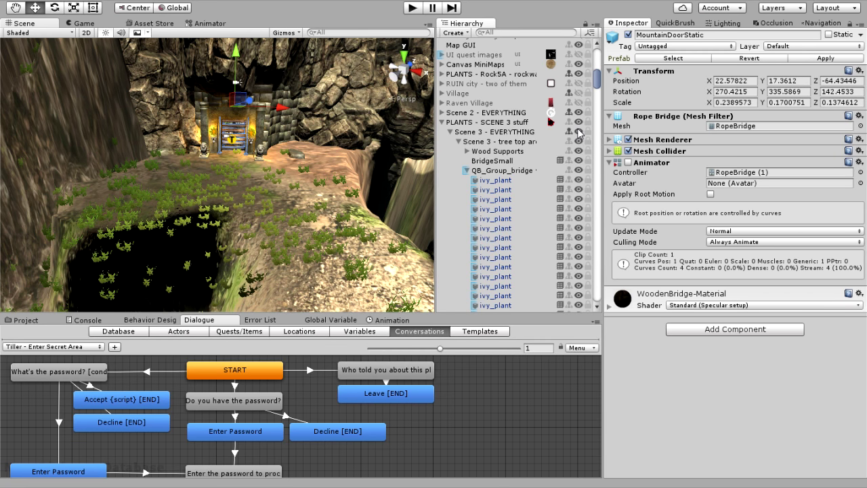
left_click(579, 132)
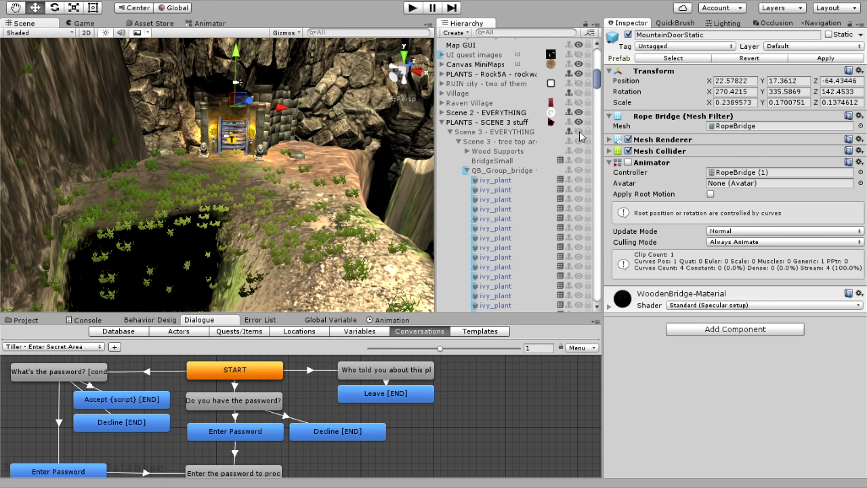
left_click(579, 131)
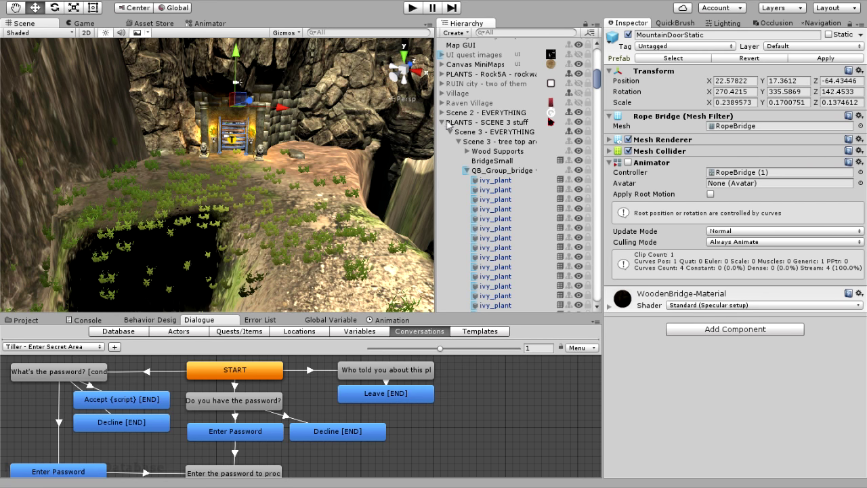
left_click(443, 123)
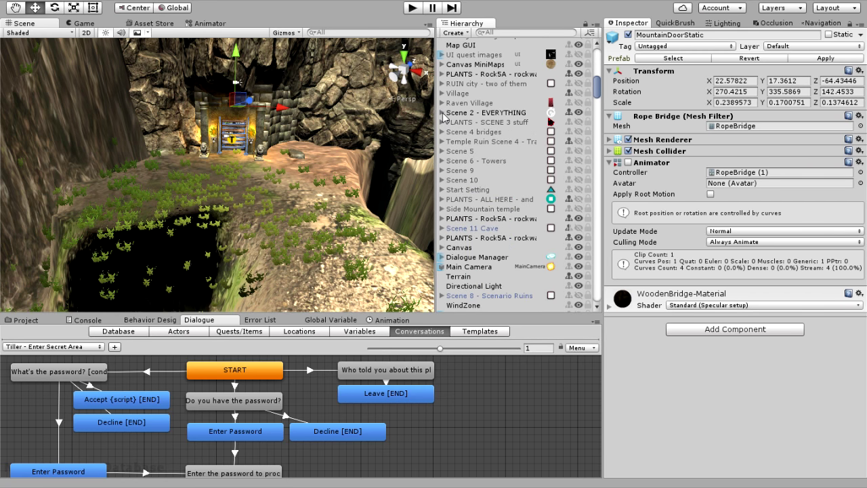
Activate Trees Scene 2 inside the Scene 2 - EVERYTHING group and view the mountain gate up close
left_click(443, 114)
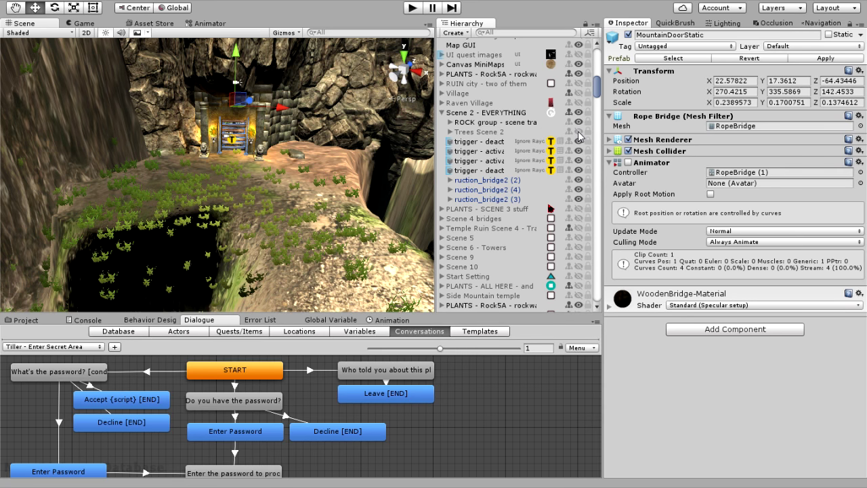
left_click(578, 133)
right_click_drag(298, 145, 276, 130)
key("w")
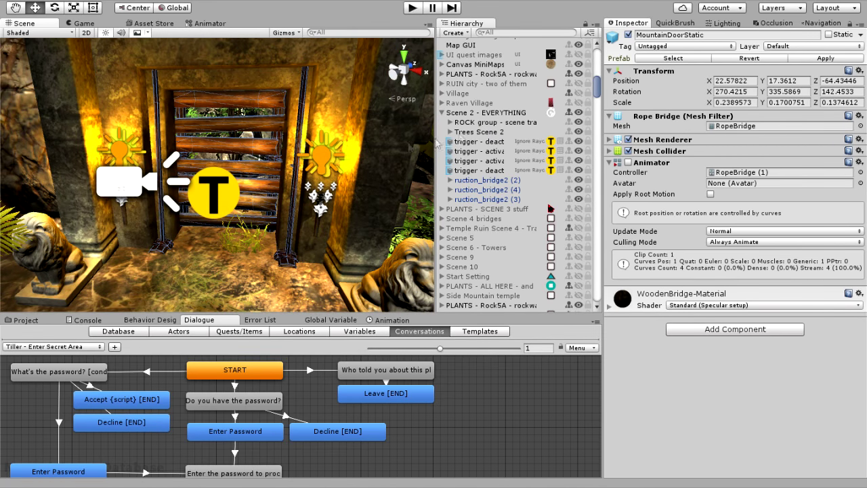
Select the wooden gate in the doorway and pick MountainDoorStatic under MountainDoor for city
left_click(267, 129)
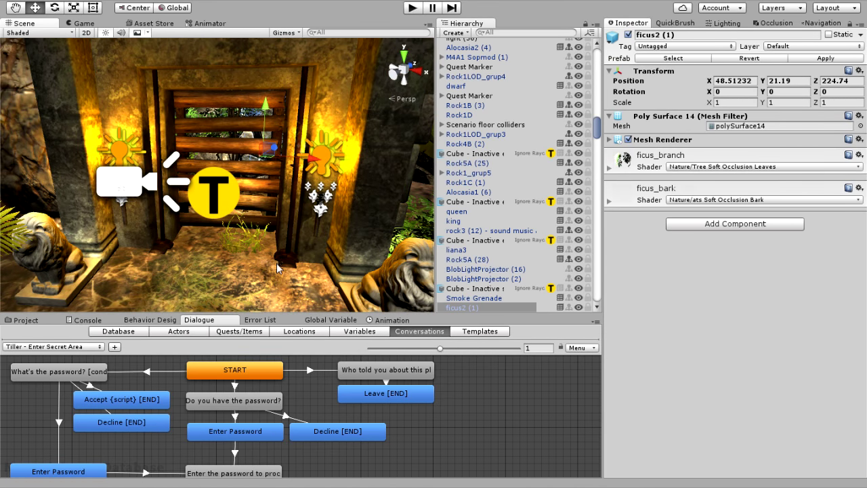
left_click(277, 268)
left_click(270, 160)
scroll(542, 187, "up", 4)
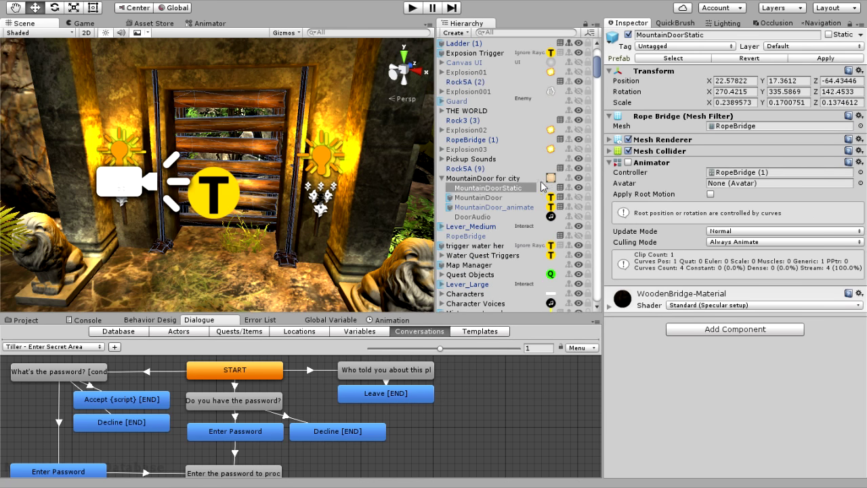
left_click(504, 186)
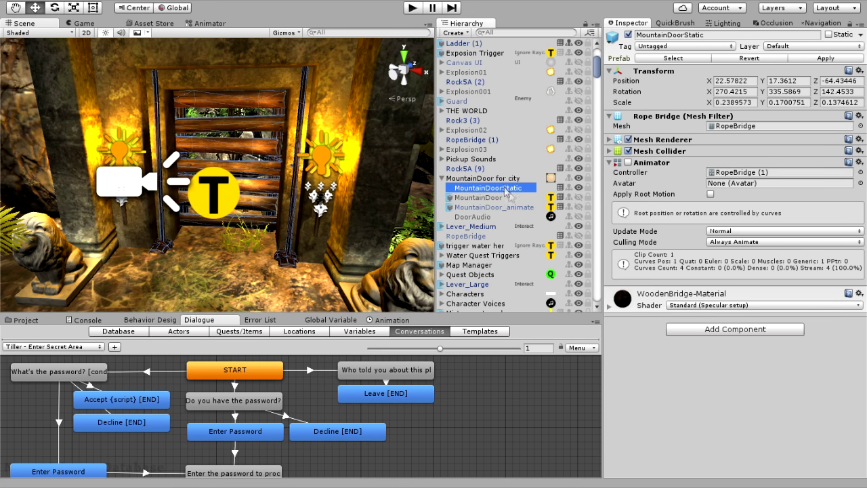
left_click(664, 383)
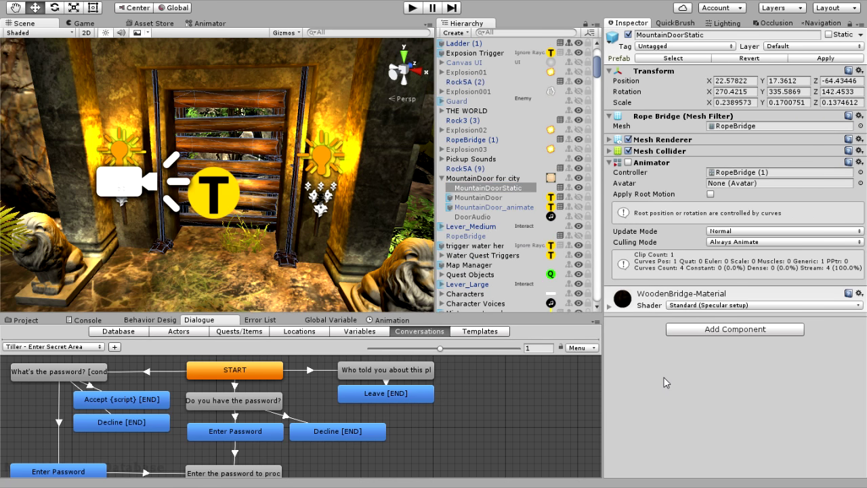
Deactivate MountainDoorStatic and activate MountainDoor in the MountainDoor for city group
left_click(496, 189)
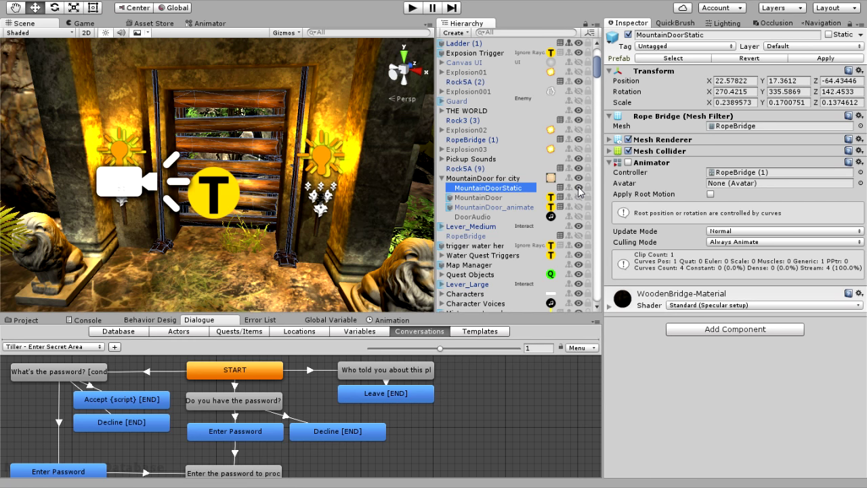
left_click(578, 187)
left_click(579, 198)
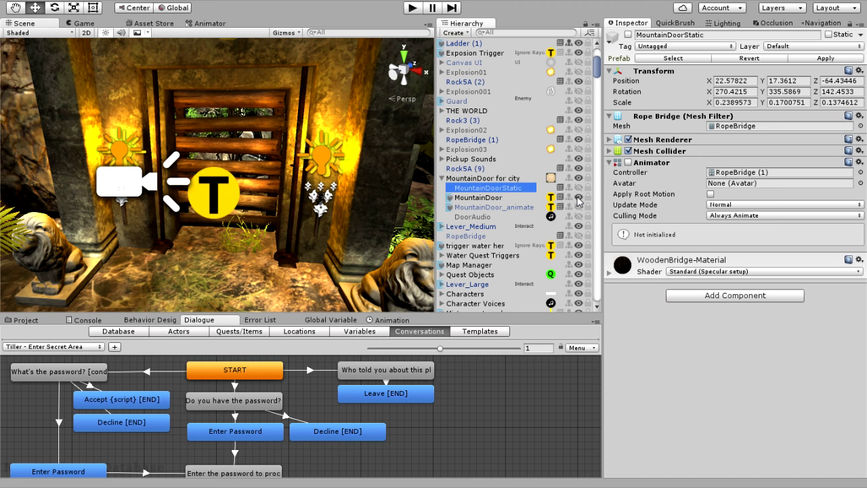
left_click(578, 188)
left_click(578, 188)
left_click(578, 187)
left_click(578, 188)
Inspect MountainDoor's Sequence Trigger settings, including its sequence, quest condition and trigger choices, keeping the trigger at On Use
left_click(521, 198)
left_click(500, 197)
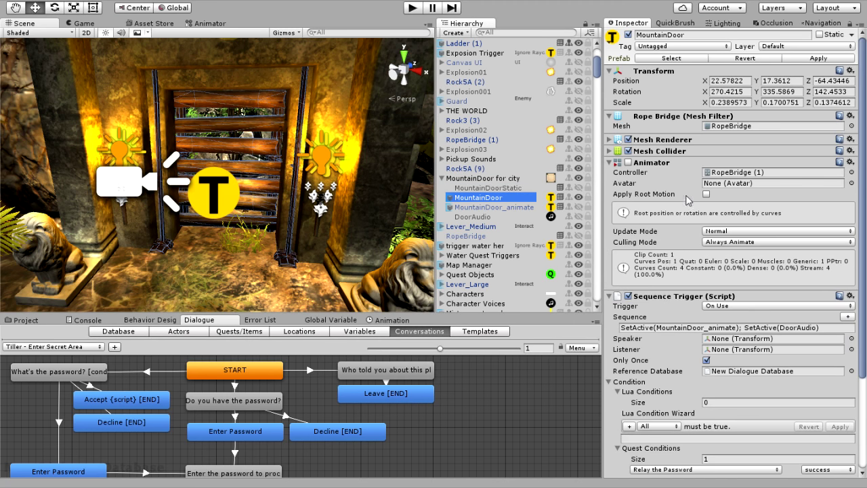
scroll(688, 203, "down", 3)
scroll(688, 203, "down", 1)
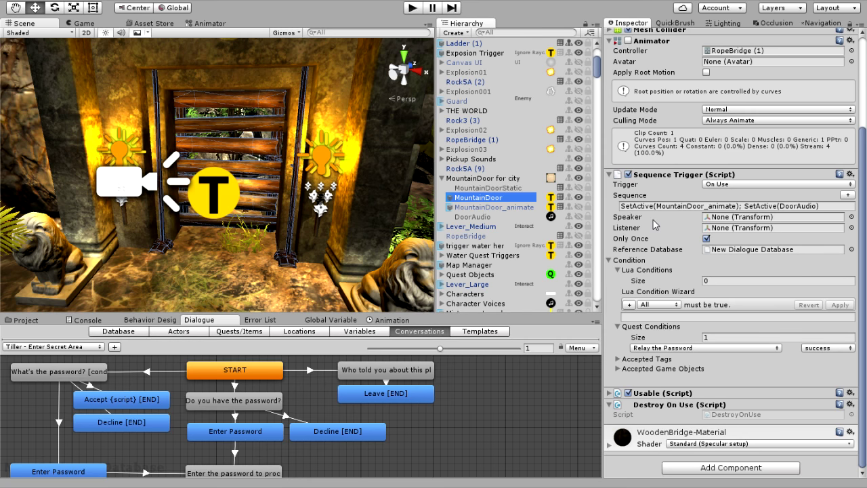
left_click(664, 196)
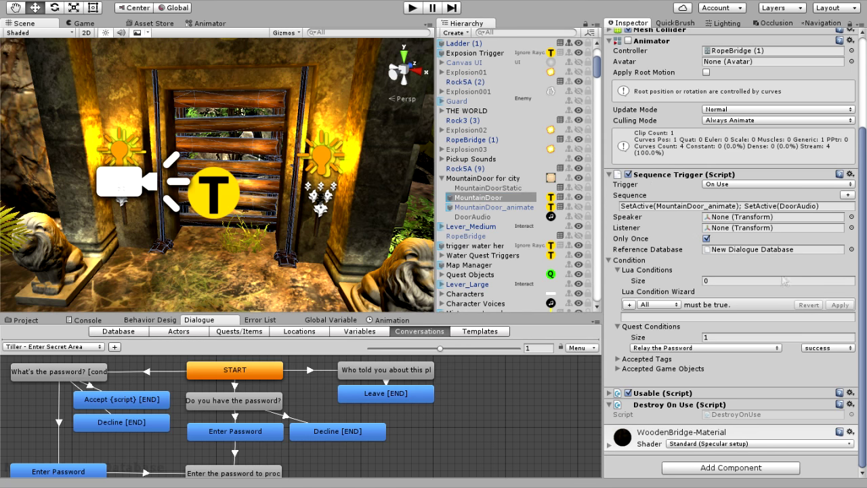
left_click(718, 184)
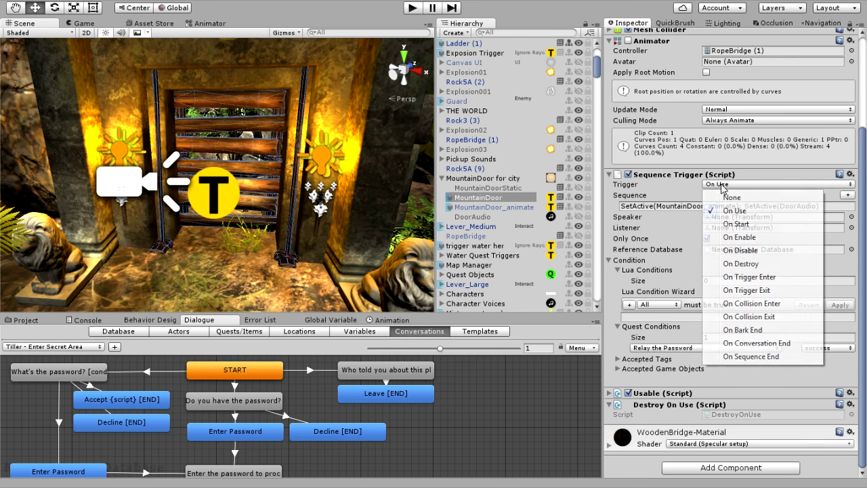
left_click(727, 211)
left_click(648, 219)
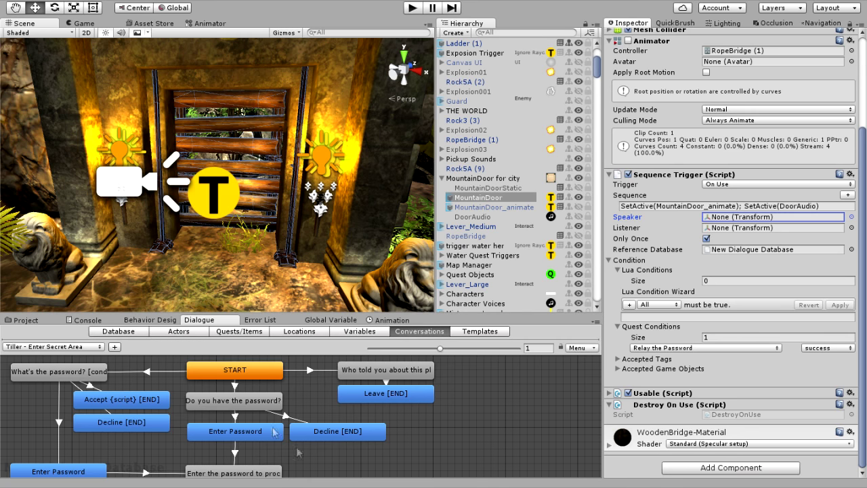
key("alt+Tab")
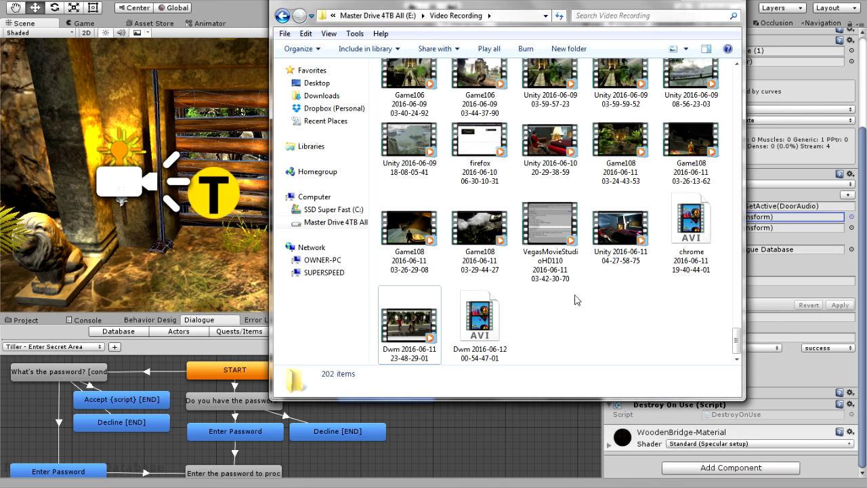
left_click(448, 442)
mouse_move(245, 4)
left_click(190, 12)
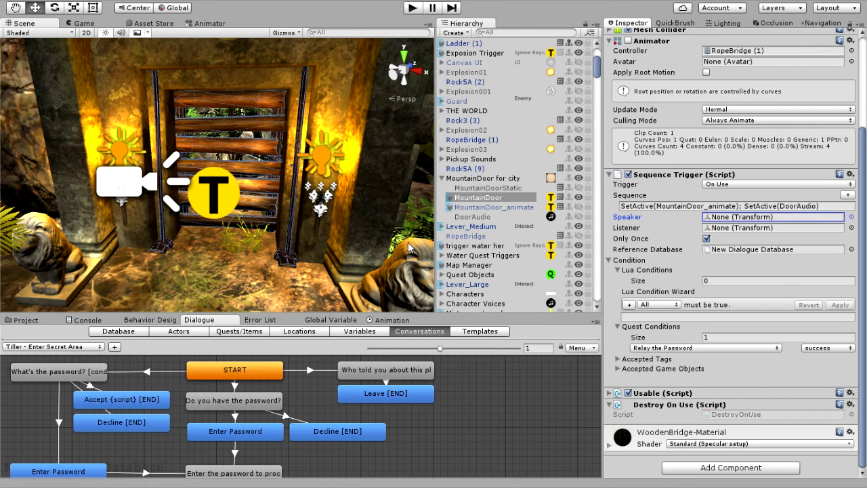
scroll(354, 210, "down", 10)
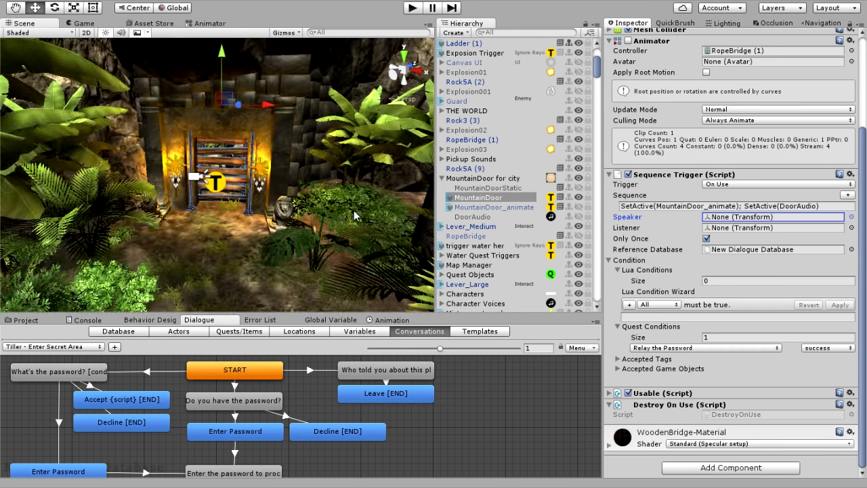
scroll(351, 199, "up", 3)
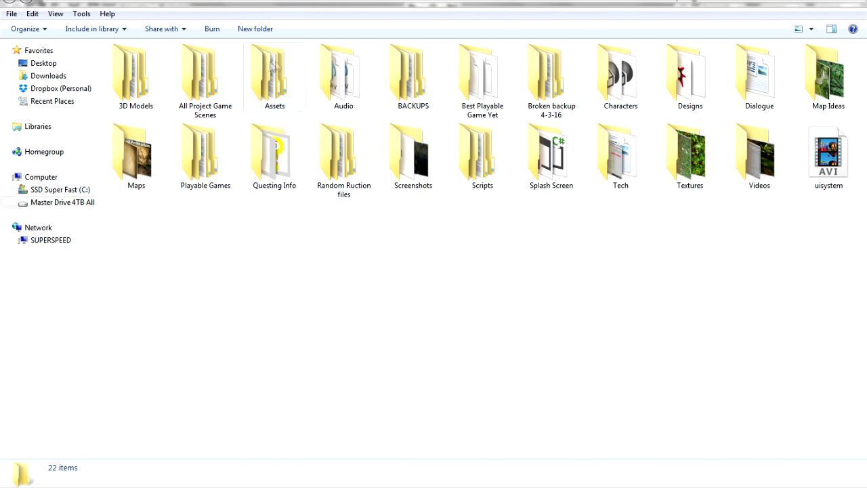
Look over the game project's folders in Windows Explorer, including BACKUPS, Best Playable Game Yet, Characters, Designs, Dialogue, Map Ideas and Textures
left_click(393, 68)
left_click(481, 76)
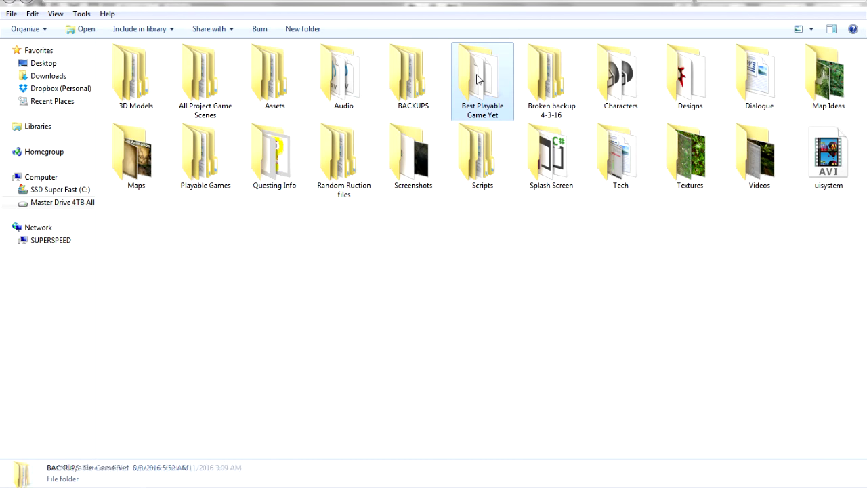
left_click(618, 82)
left_click(692, 87)
left_click(745, 81)
left_click(818, 79)
left_click(690, 154)
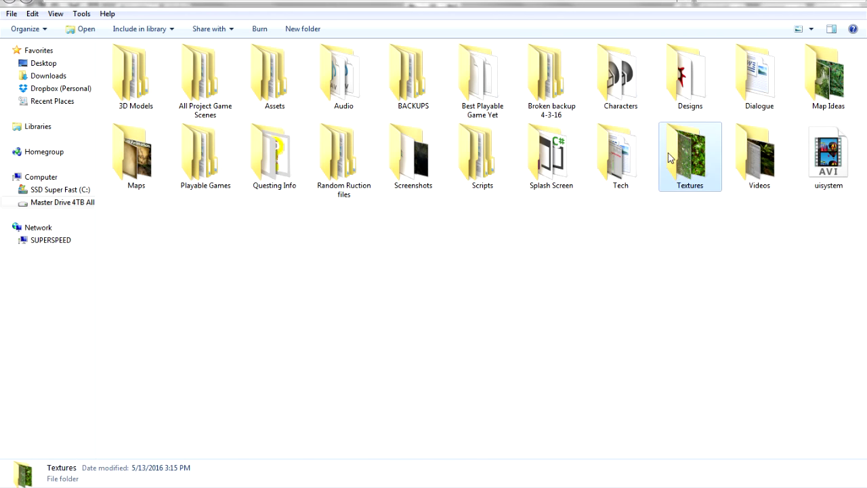
Browse the Tech folder, view the questtrigger image, and return to the project's main folder
double_click(620, 157)
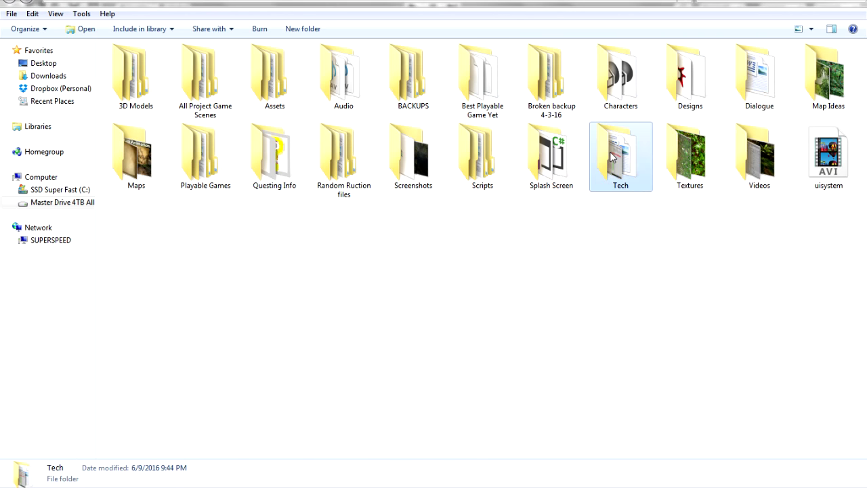
scroll(409, 197, "down", 10)
scroll(408, 197, "up", 10)
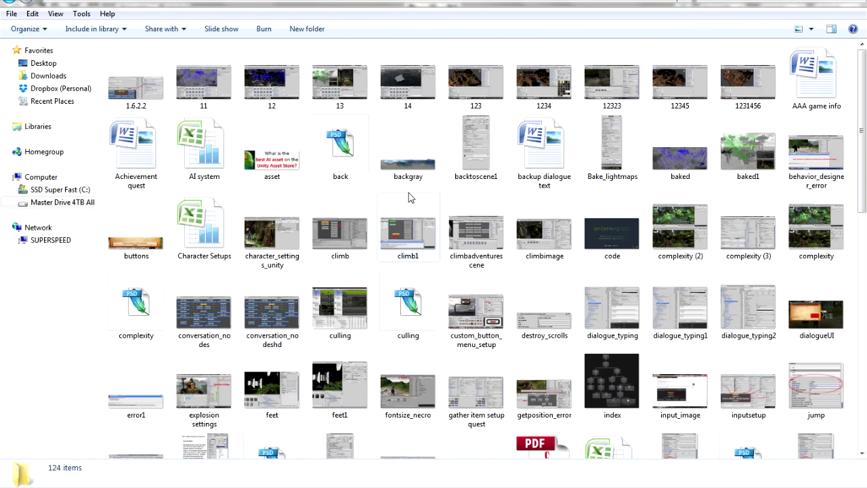
scroll(271, 239, "down", 8)
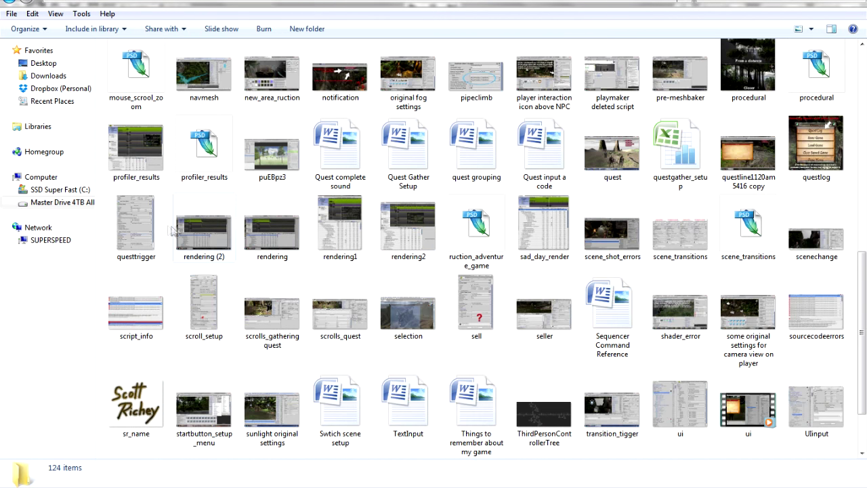
double_click(135, 223)
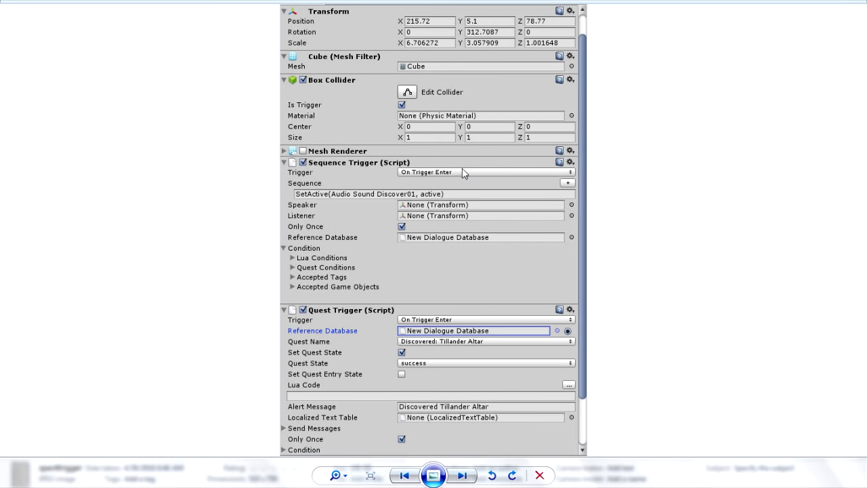
key("Escape")
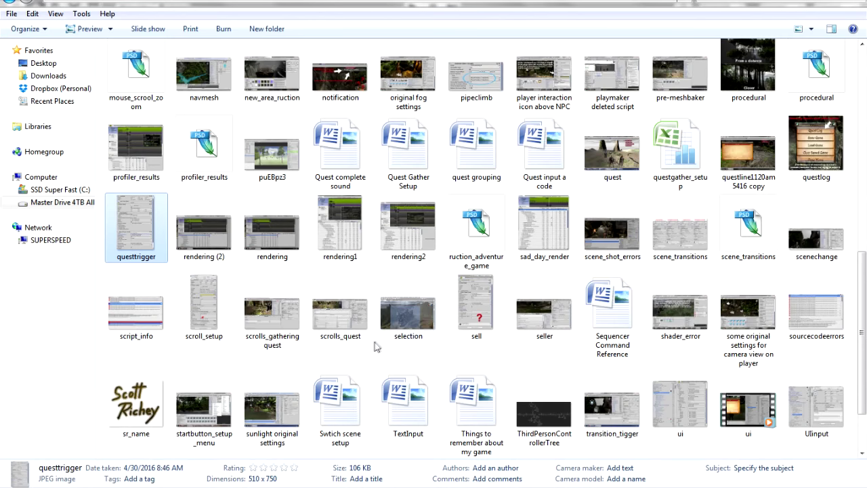
scroll(372, 346, "down", 2)
scroll(366, 253, "up", 6)
key("BackSpace")
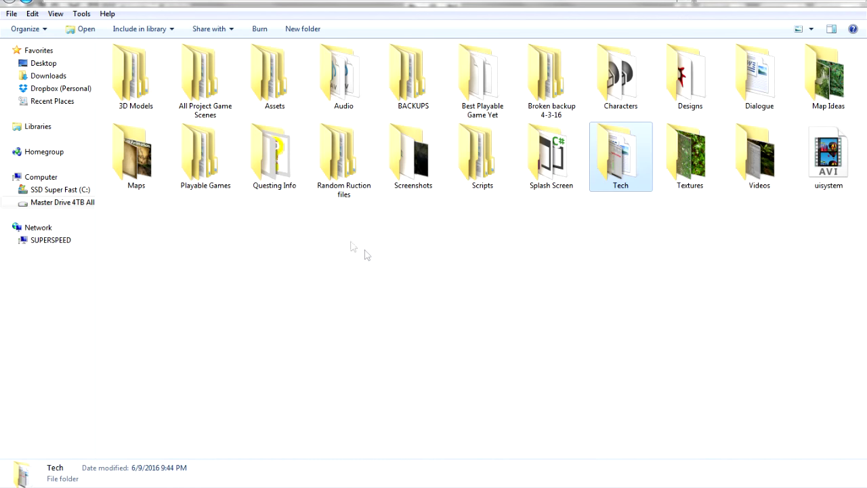
Look briefly into the Screenshots folder and open the BACKUPS folder
left_click(239, 237)
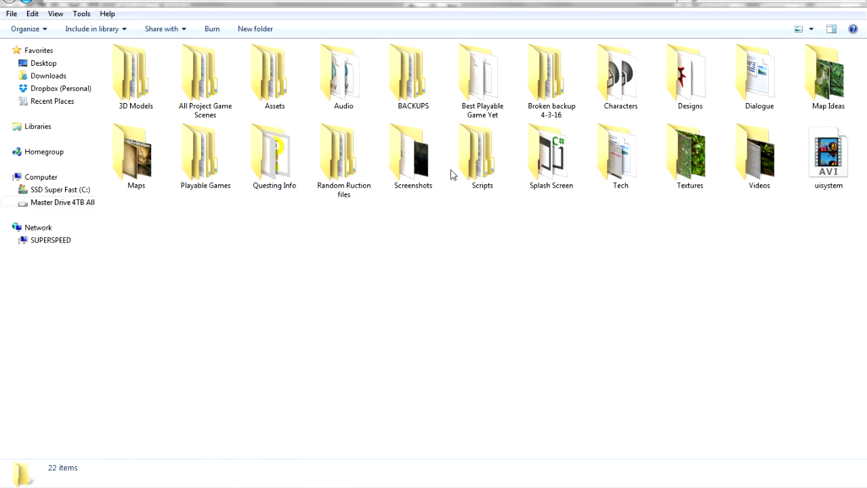
double_click(414, 156)
key("BackSpace")
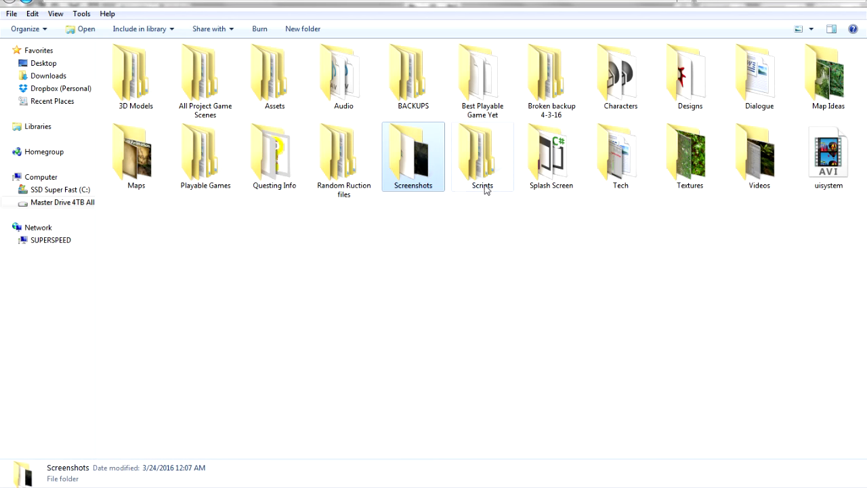
double_click(426, 76)
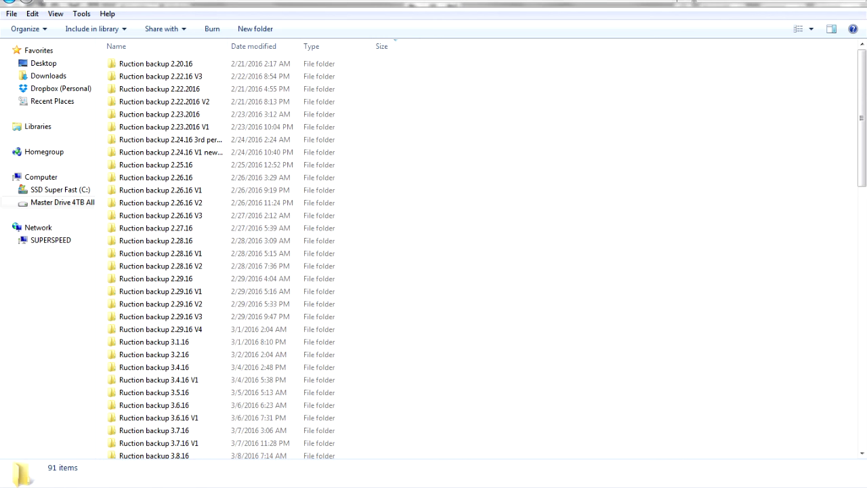
Show the computer's drives in Windows Explorer and examine the storage space of SSD Super Fast (C:)
mouse_move(135, 7)
left_click(138, 8)
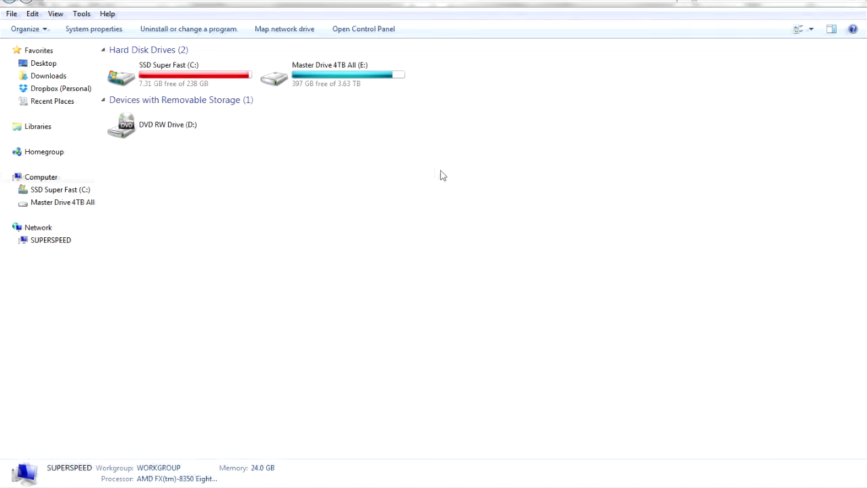
left_click(200, 83)
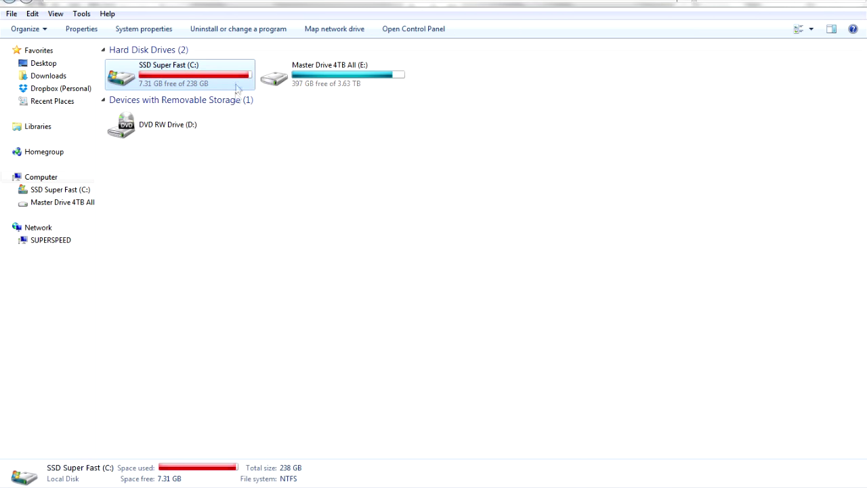
left_click(177, 175)
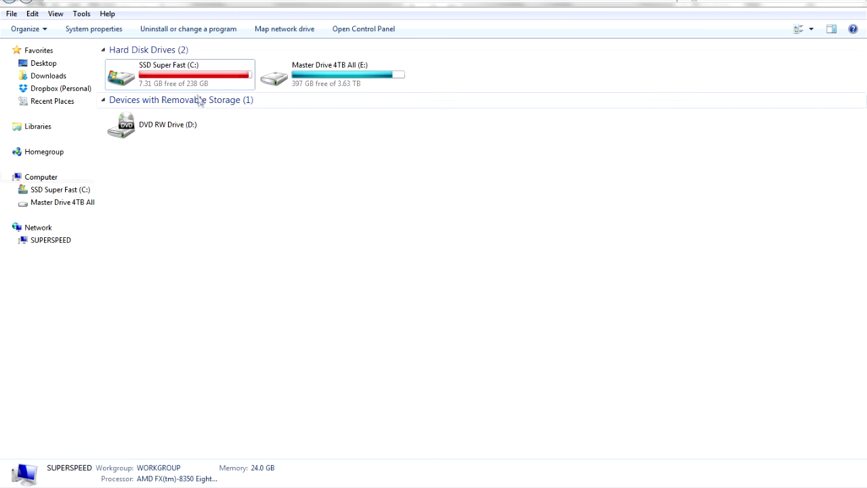
left_click(174, 70)
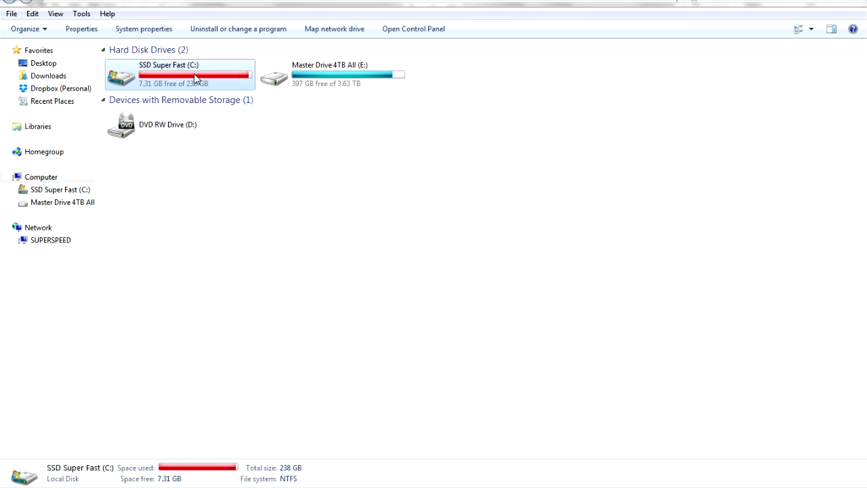
left_click(180, 173)
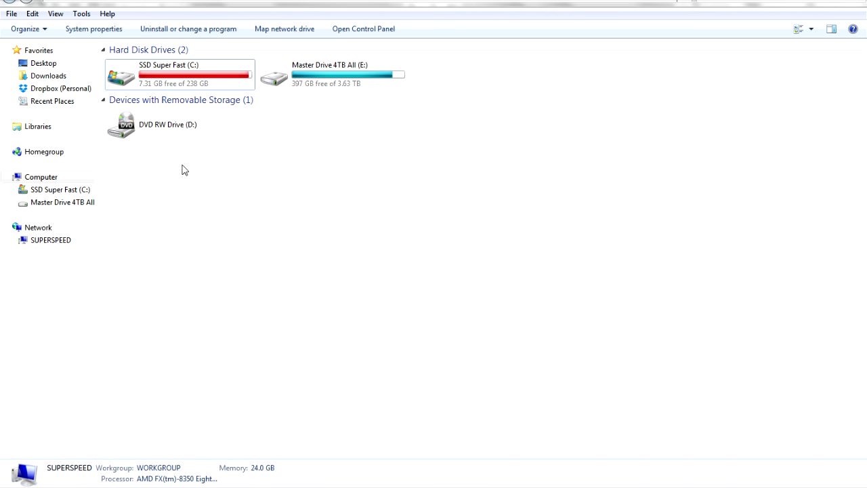
right_click(182, 165)
left_click(209, 160)
right_click(190, 177)
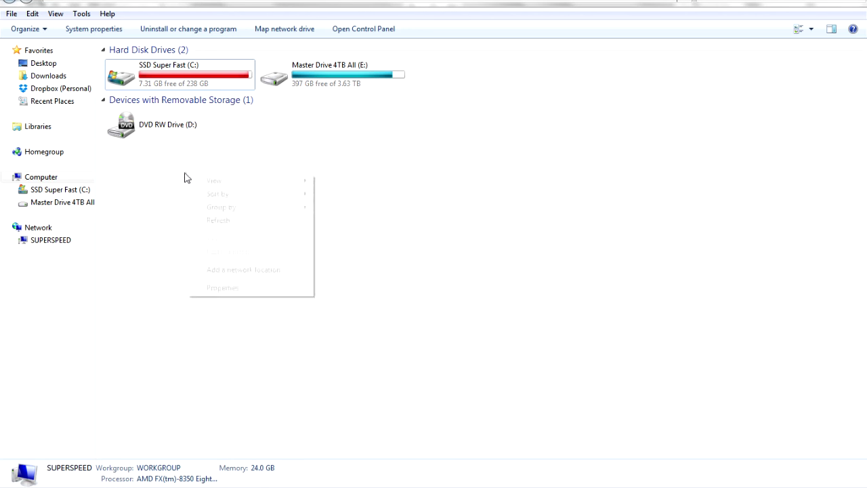
left_click(187, 173)
right_click(207, 169)
left_click(200, 169)
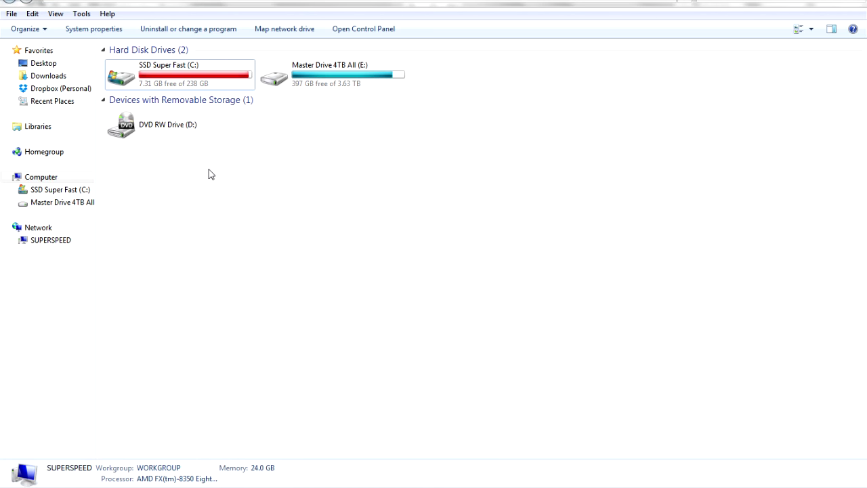
right_click(208, 172)
left_click(186, 170)
Examine the storage space of Master Drive 4TB All (E:) and return to the BACKUPS folder
left_click(332, 74)
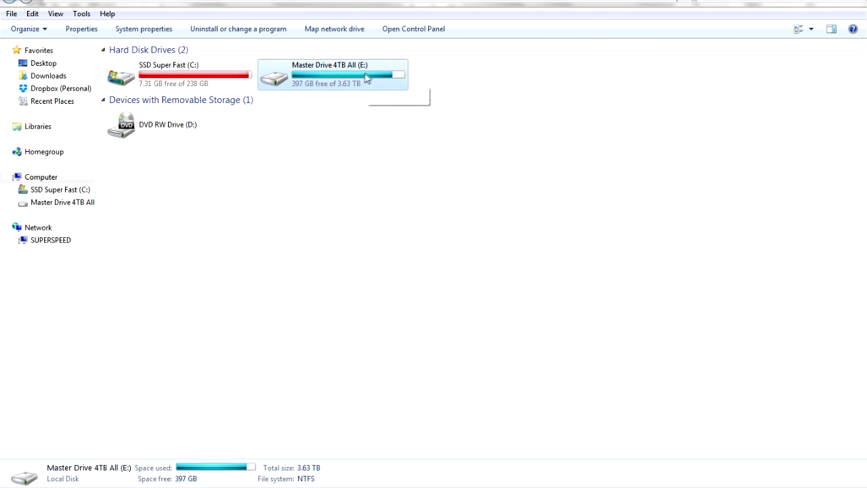
double_click(182, 85)
key("BackSpace")
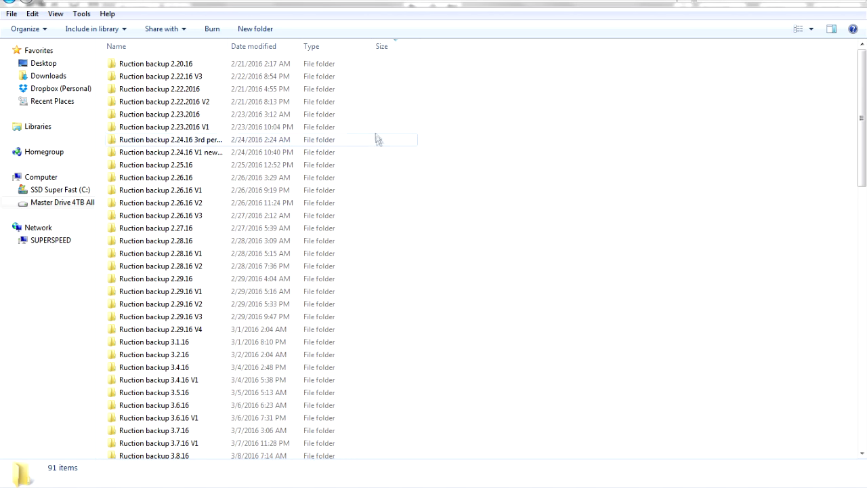
Look through the Ruction backup folders from 2.20.16 to the end of the list and back to the start
left_click(184, 65)
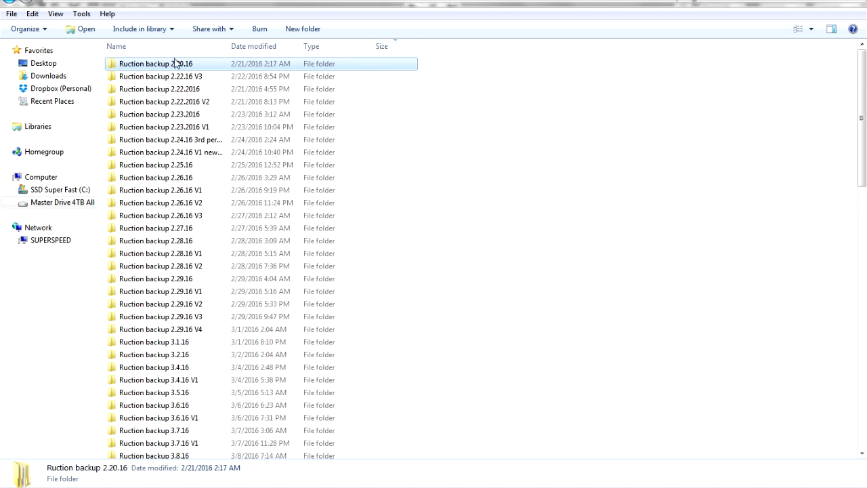
left_click_drag(864, 68, 864, 326)
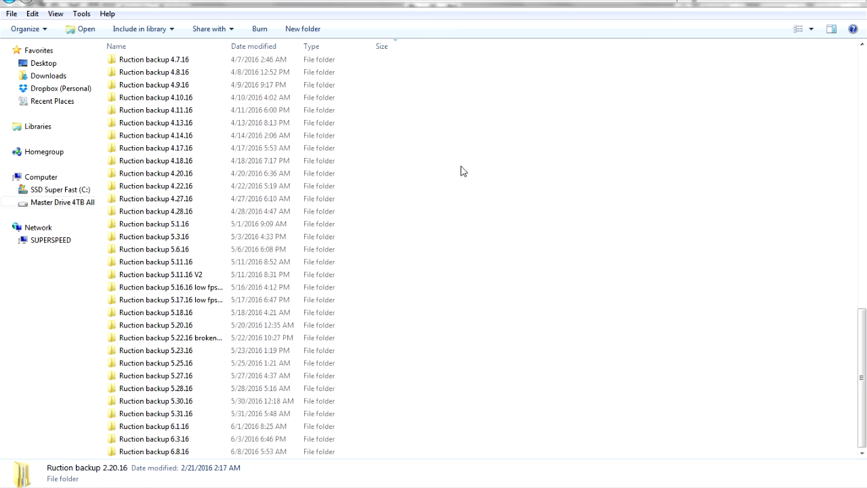
key("Home")
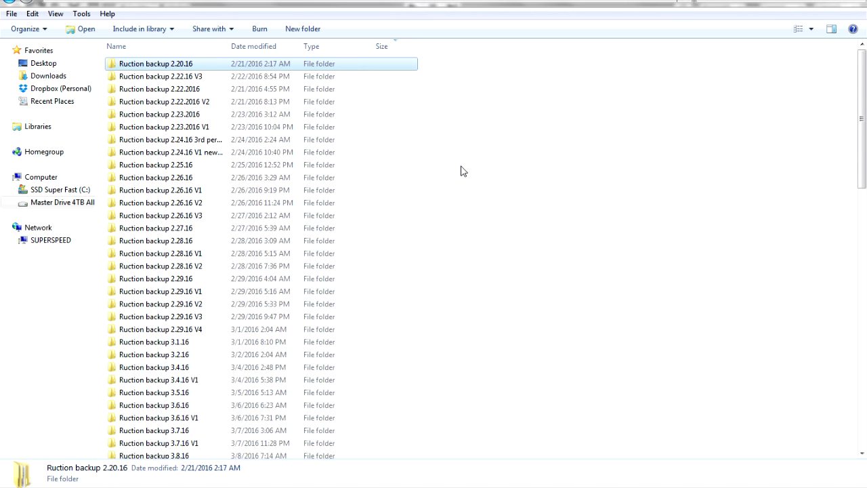
right_click(461, 170)
left_click(456, 148)
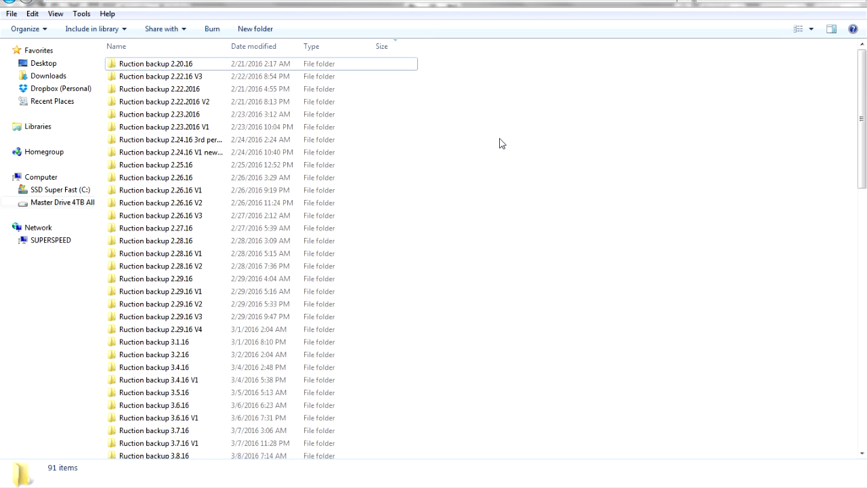
right_click(492, 135)
left_click(504, 128)
right_click(496, 125)
left_click(486, 125)
right_click(495, 126)
left_click(495, 127)
Compare the early backups such as 2.22.2016 V2 with the latest, 6.8.16, and return to the project's main folder
scroll(491, 129, "down", 11)
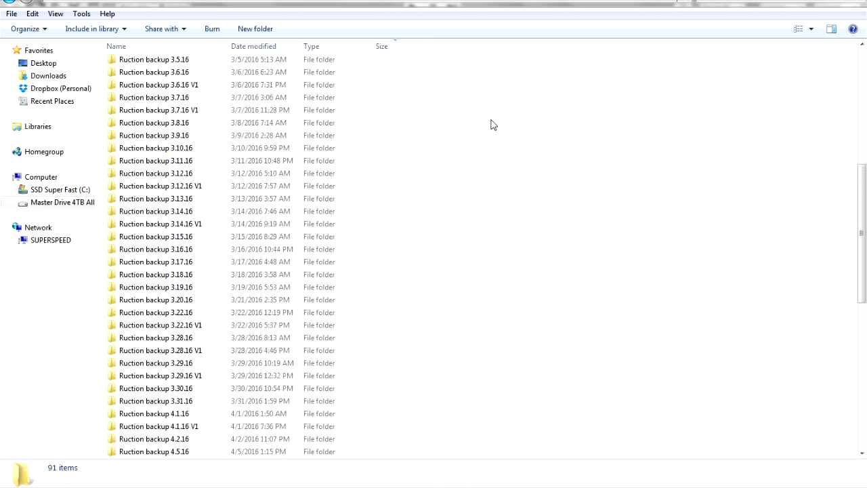
scroll(486, 141, "up", 11)
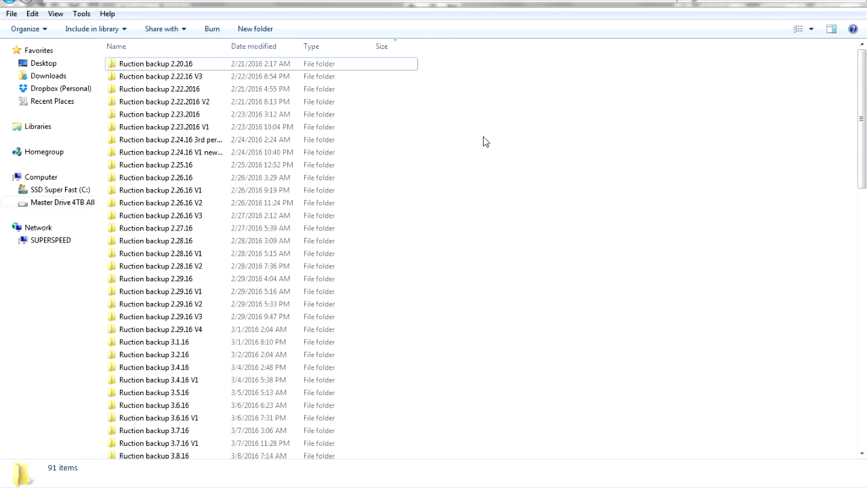
left_click(186, 89)
left_click(184, 101)
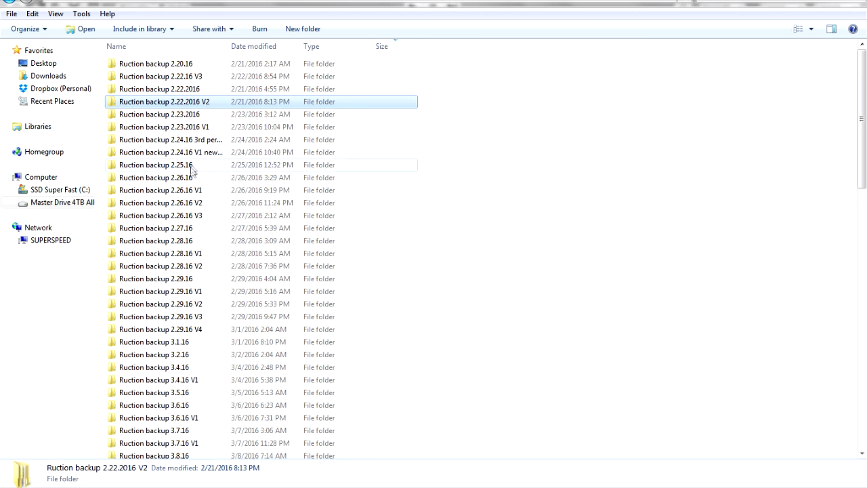
scroll(417, 160, "down", 18)
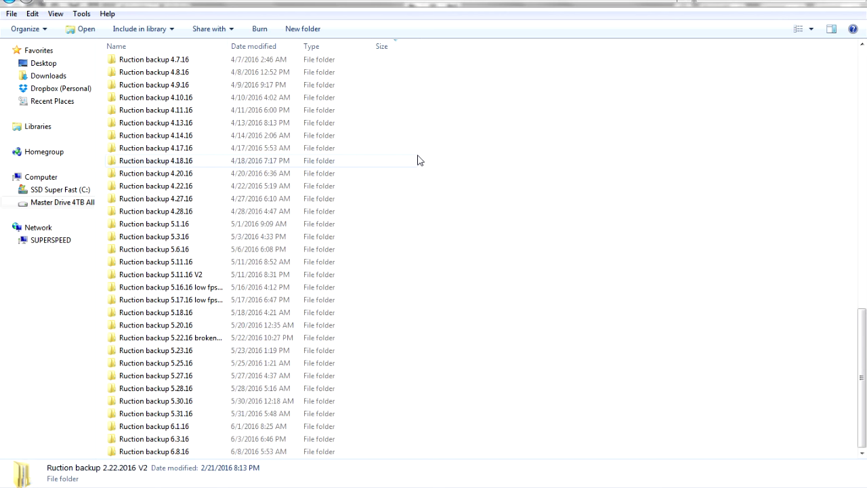
left_click(155, 453)
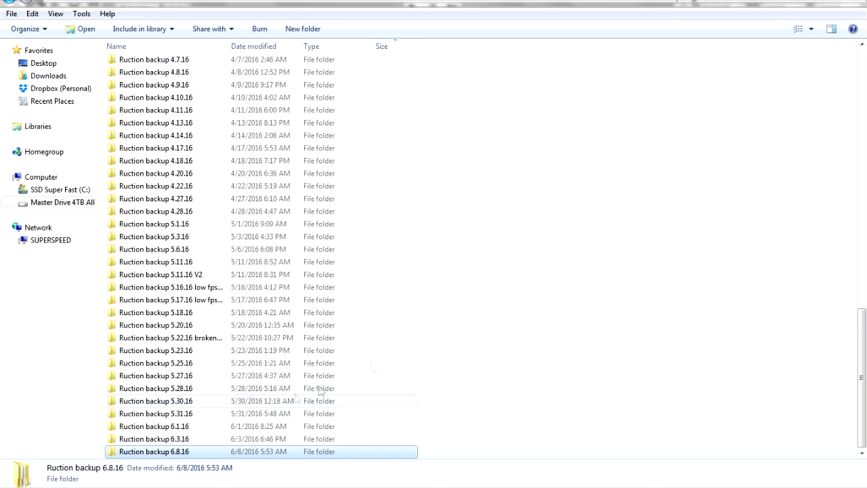
left_click(500, 301)
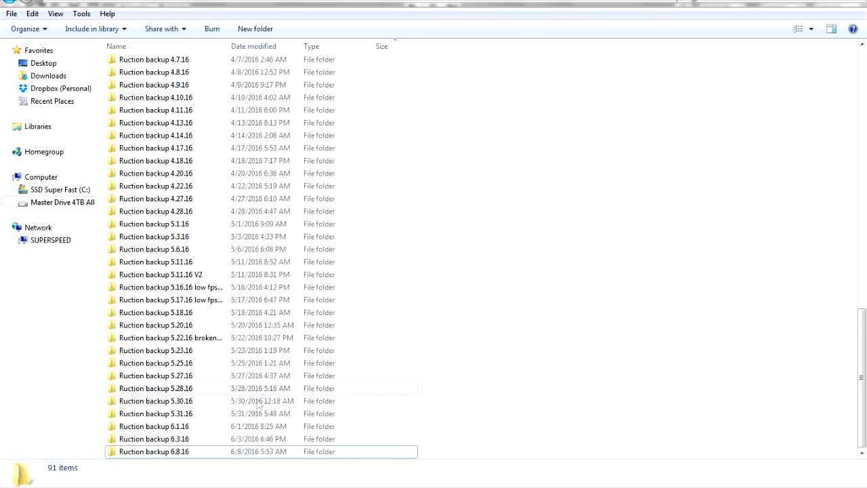
left_click(195, 442)
left_click(188, 453)
key("BackSpace")
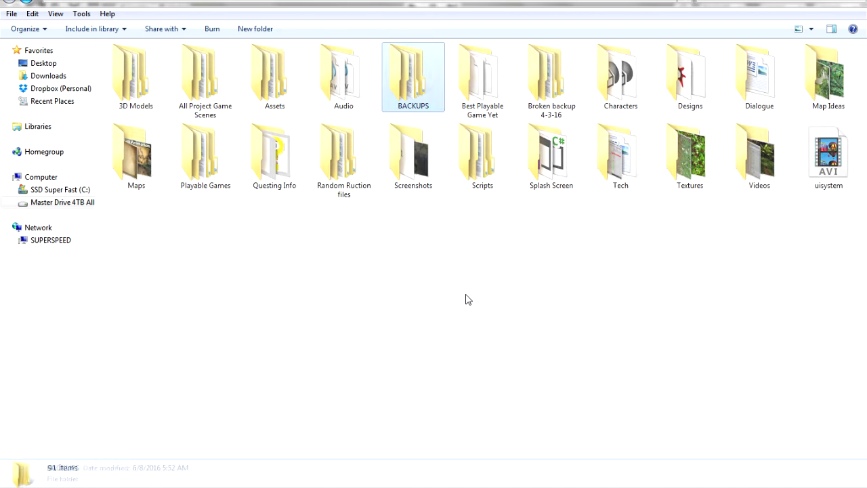
Switch to the Ruction: The Golden Tablet Steam page in the browser, open its trailer video and pause it
left_click(201, 482)
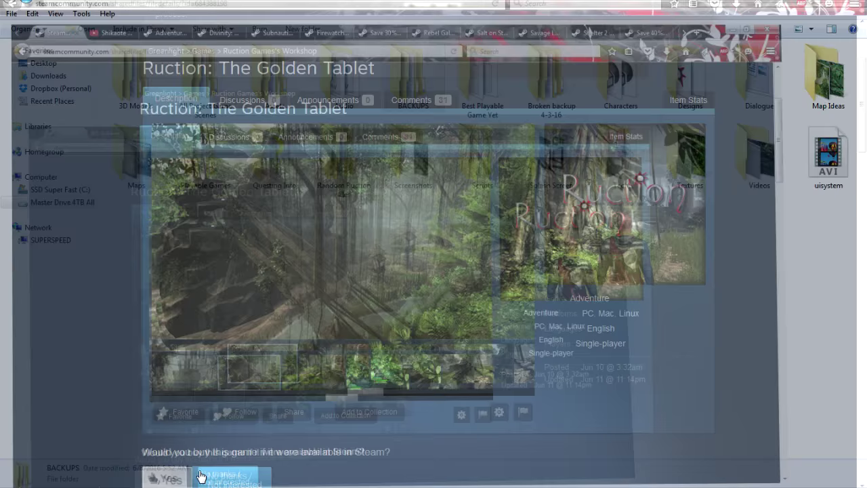
left_click(285, 484)
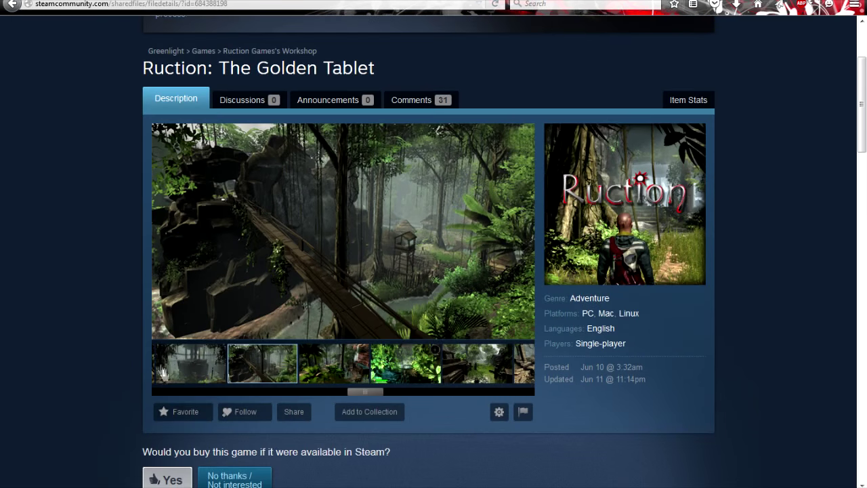
left_click(166, 392)
left_click(187, 366)
left_click(256, 368)
left_click(191, 365)
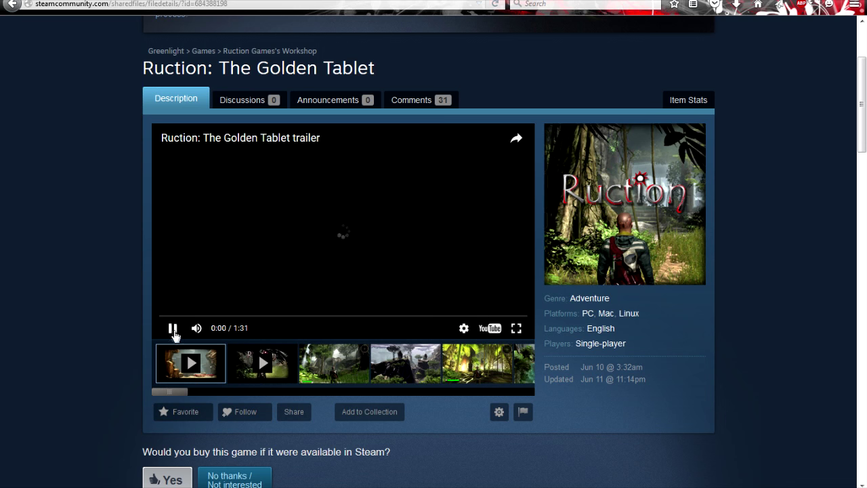
left_click(174, 331)
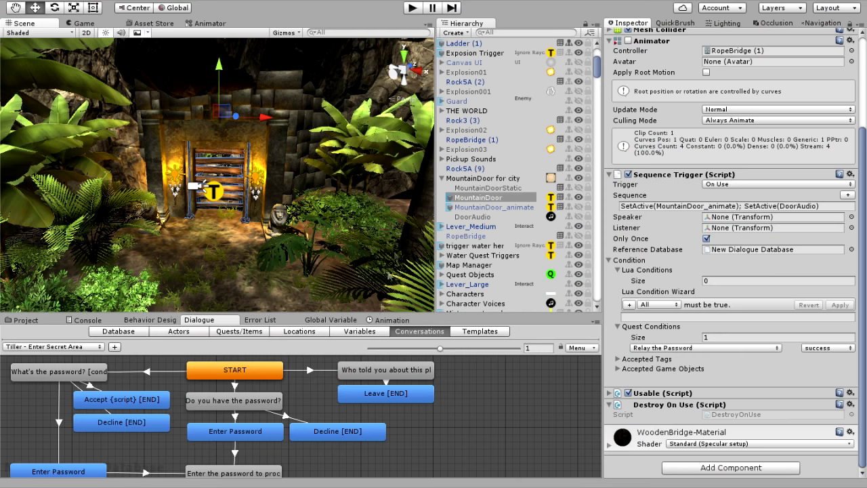
Switch to Unity and look over the mountain door in the Scene view from farther away and close up
scroll(347, 218, "down", 5)
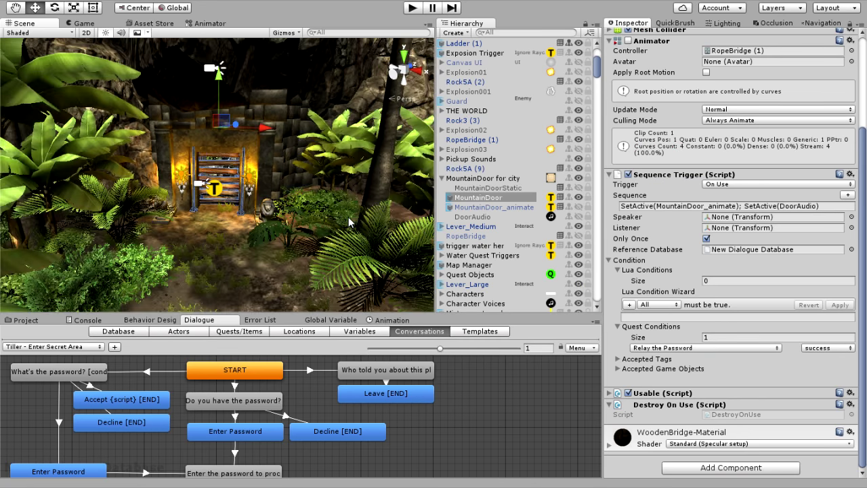
mouse_move(210, 158)
right_mouse_down()
mouse_move(403, 165)
mouse_move(7, 163)
mouse_move(231, 136)
mouse_move(393, 130)
mouse_move(206, 165)
mouse_move(214, 169)
right_mouse_up()
key("w")
key("s")
key("s")
Switch to the project folder in Windows Explorer and browse its Videos folder, including 3rd Person Climbing, ColliderGlitch and Stone Textures
mouse_move(461, 486)
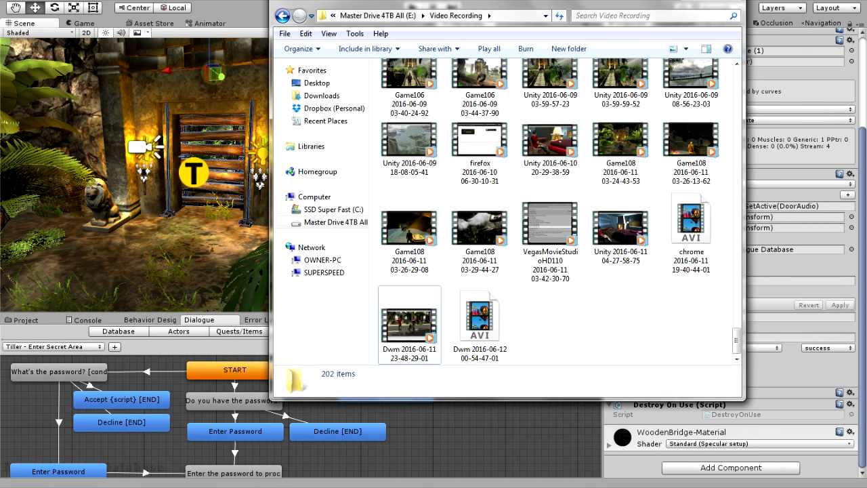
left_click(526, 438)
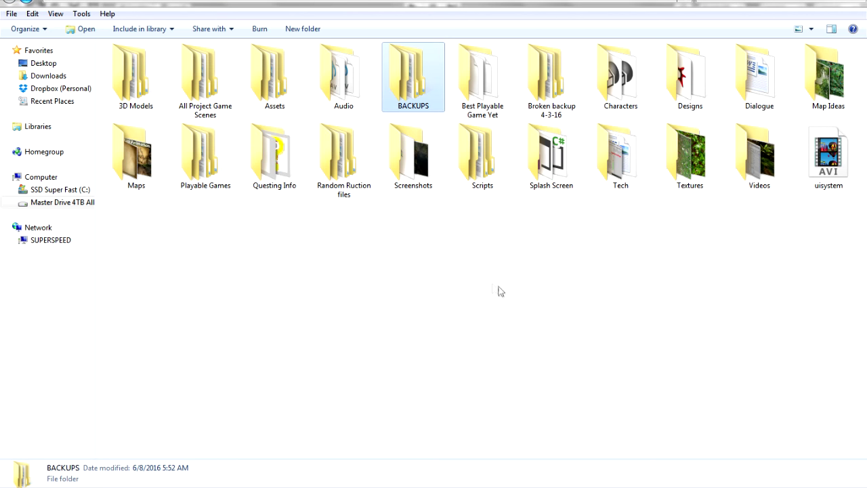
left_click(371, 247)
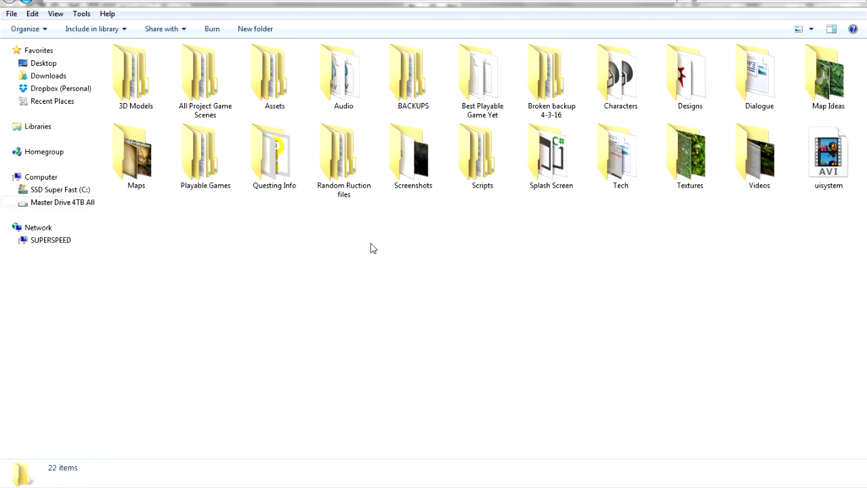
double_click(747, 173)
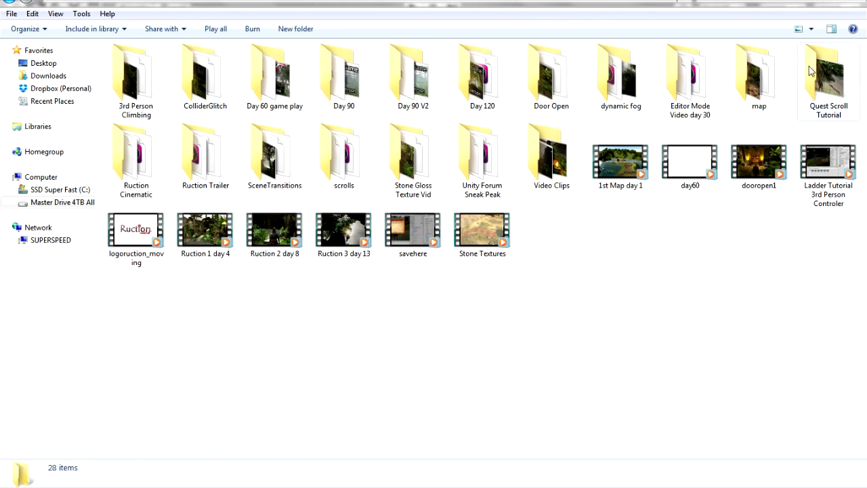
left_click(137, 79)
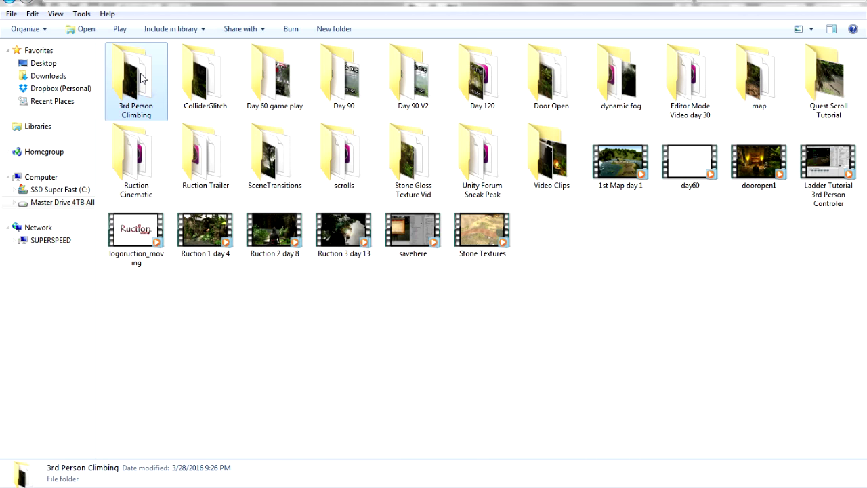
left_click(218, 80)
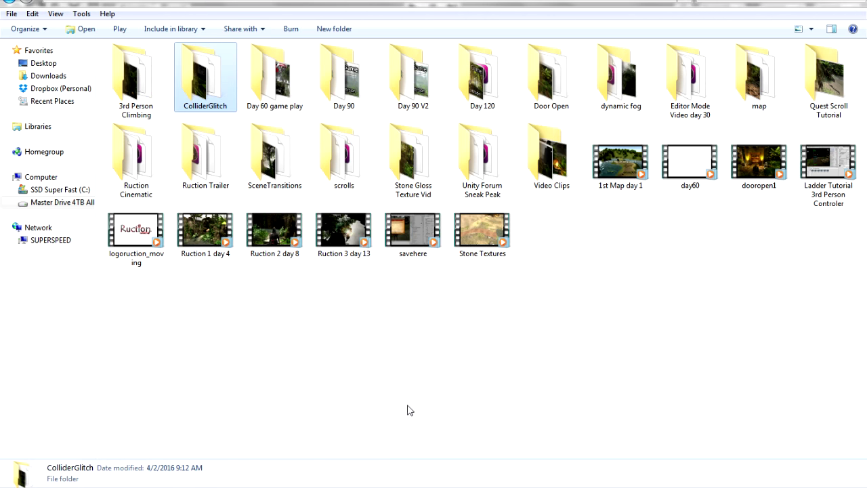
left_click(410, 312)
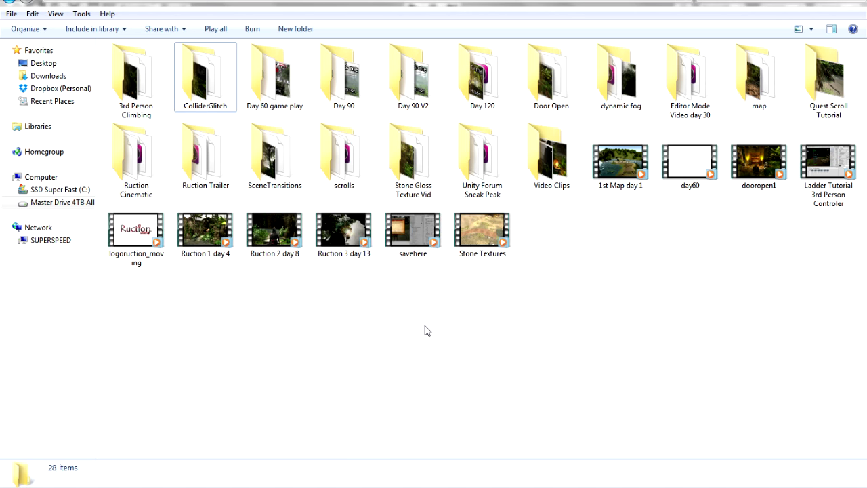
left_click(498, 230)
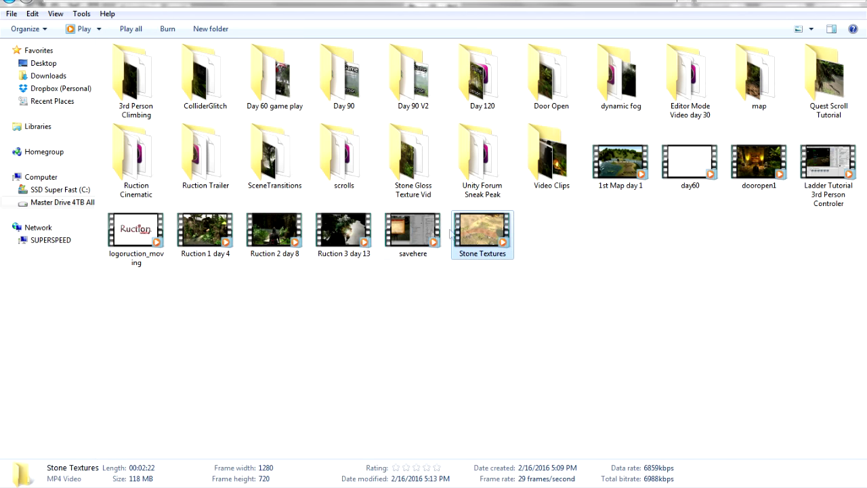
left_click(462, 328)
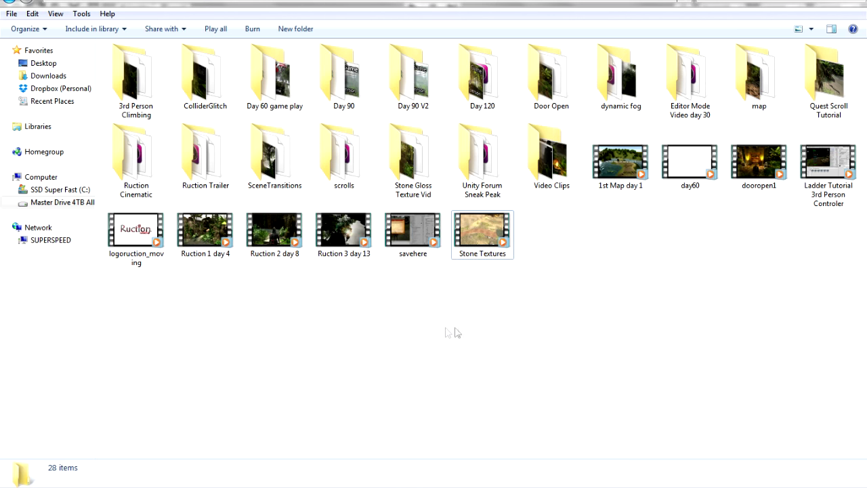
mouse_move(315, 486)
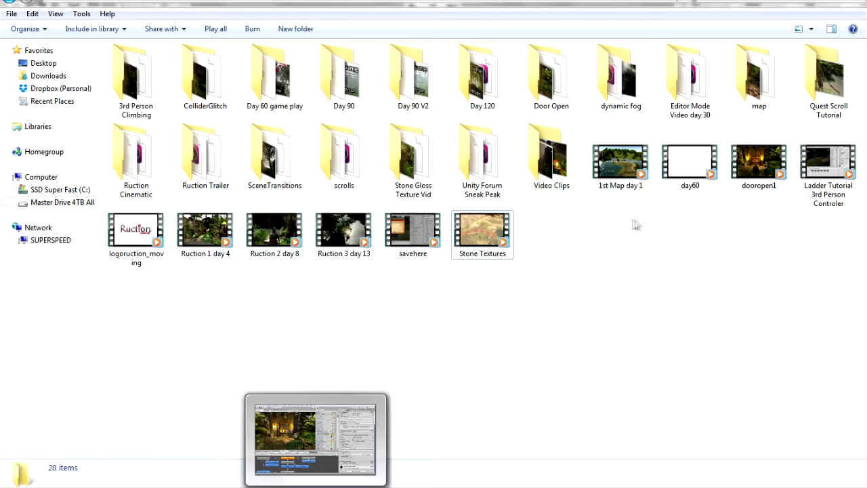
Switch to Unity, select the terrain in front of the mountain door and look through the scene groups in the Hierarchy
left_click(315, 437)
right_click_drag(300, 185, 232, 251)
key("w")
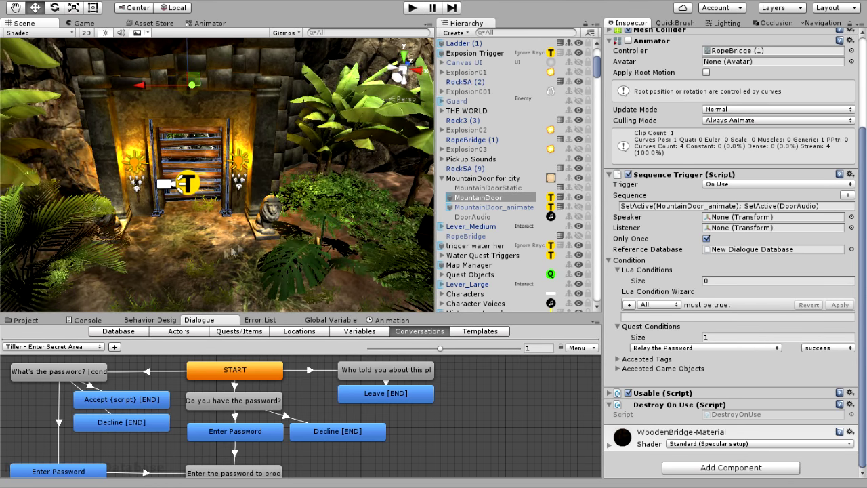
left_click(232, 251)
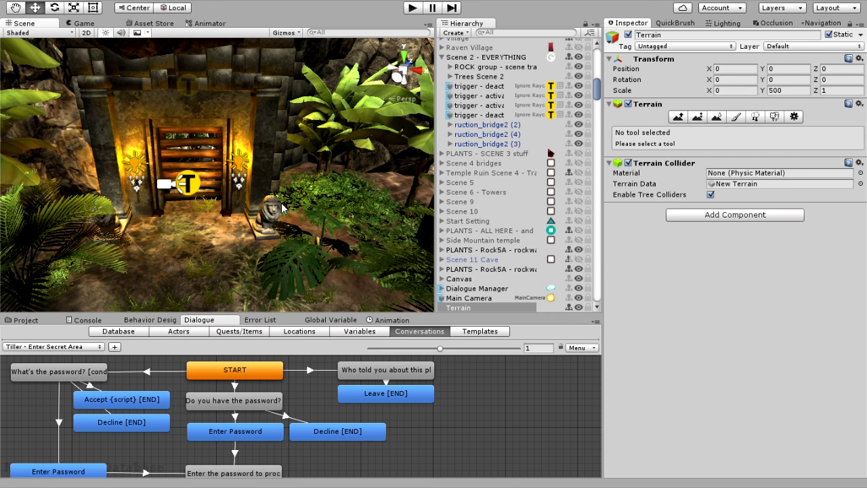
right_click_drag(282, 208, 299, 192)
key("w")
key("s")
scroll(466, 169, "down", 5)
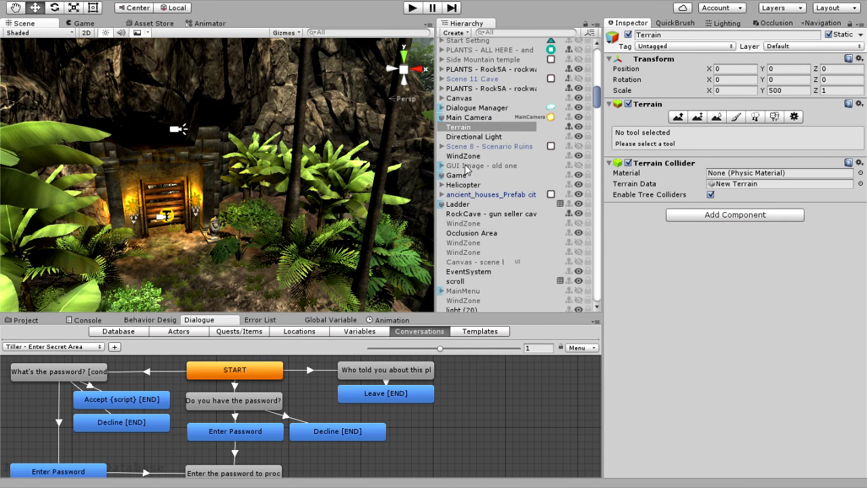
scroll(468, 170, "up", 3)
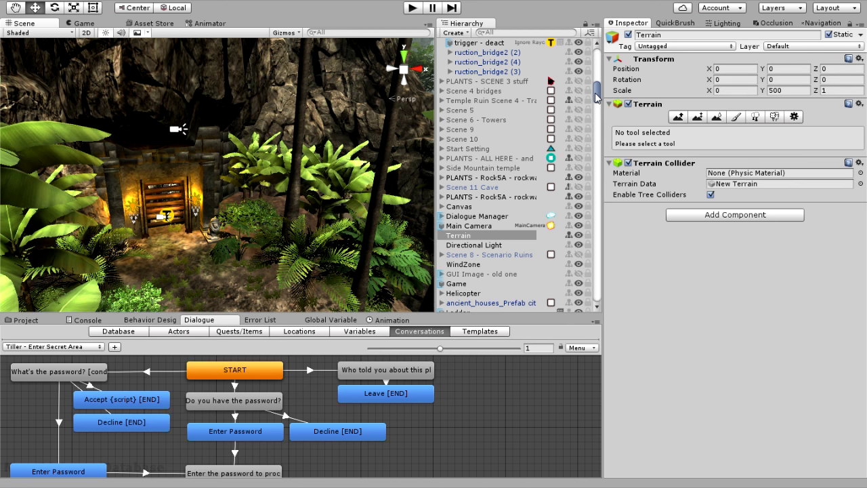
Examine the jungle around the mountain door, the rocky cliffs behind it and the distant misty valley in the Scene view
right_click_drag(208, 202, 436, 186)
right_click_drag(285, 189, 370, 188)
right_click_drag(370, 187, 414, 152)
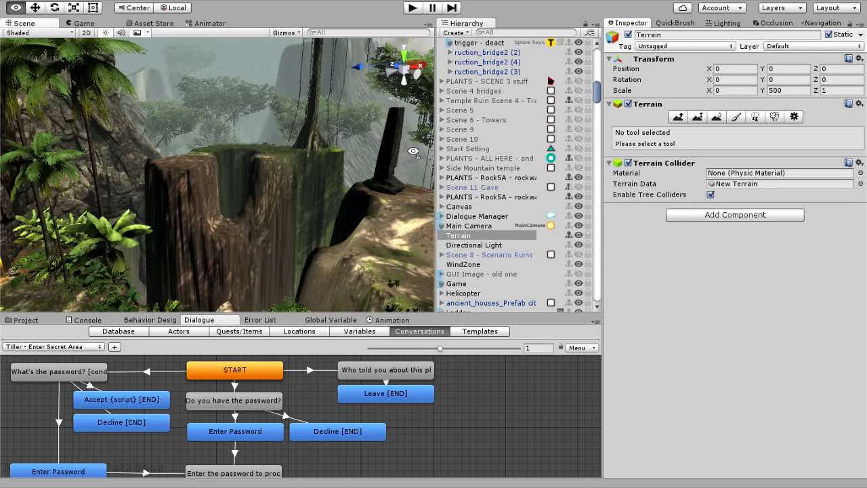
right_click_drag(168, 191, 258, 148)
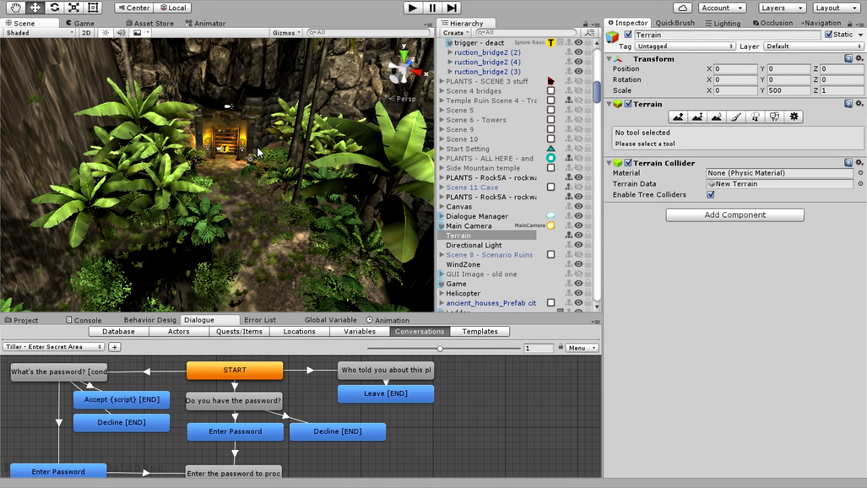
scroll(258, 152, "down", 3)
right_click_drag(258, 148, 271, 146)
right_click_drag(203, 170, 284, 159)
right_click_drag(190, 203, 254, 185)
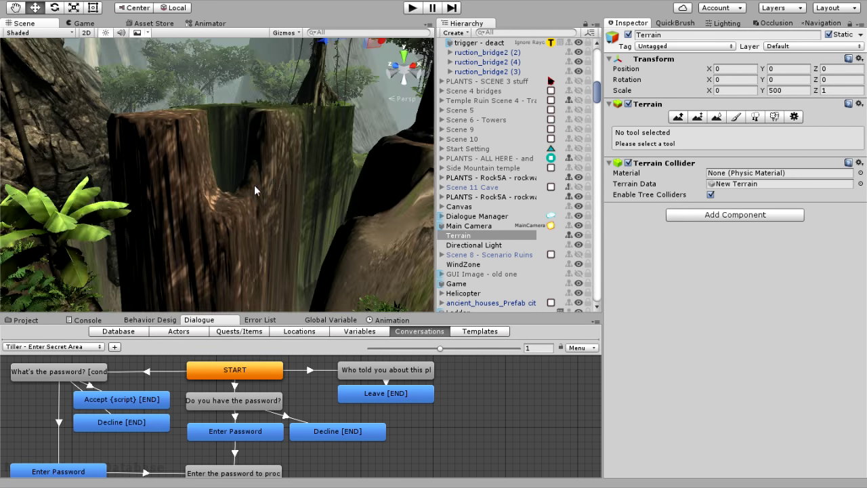
scroll(254, 185, "down", 5)
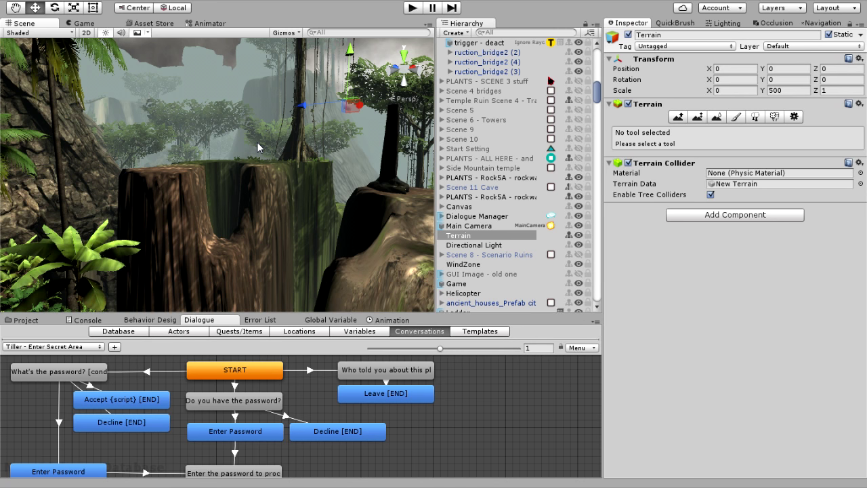
right_click_drag(257, 147, 315, 194)
key("s")
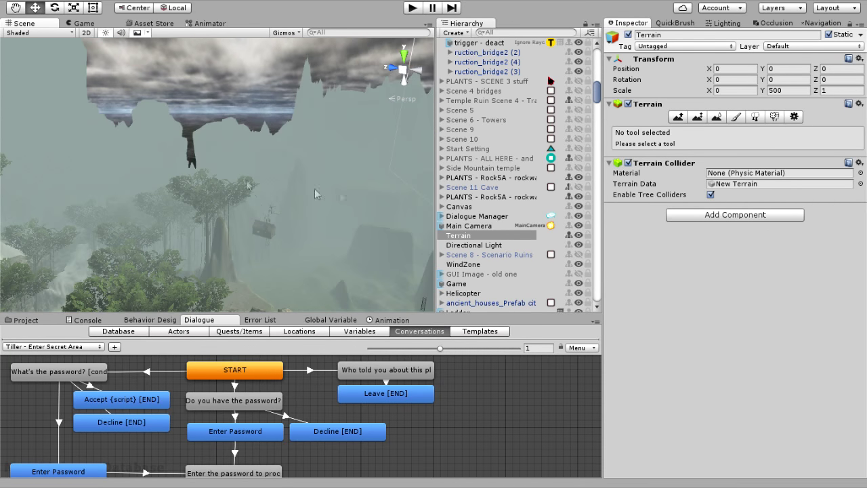
Show the PLANTS - SCENE 3 stuff group, look over its rope bridges and tree houses, and hide the group again
left_click(578, 81)
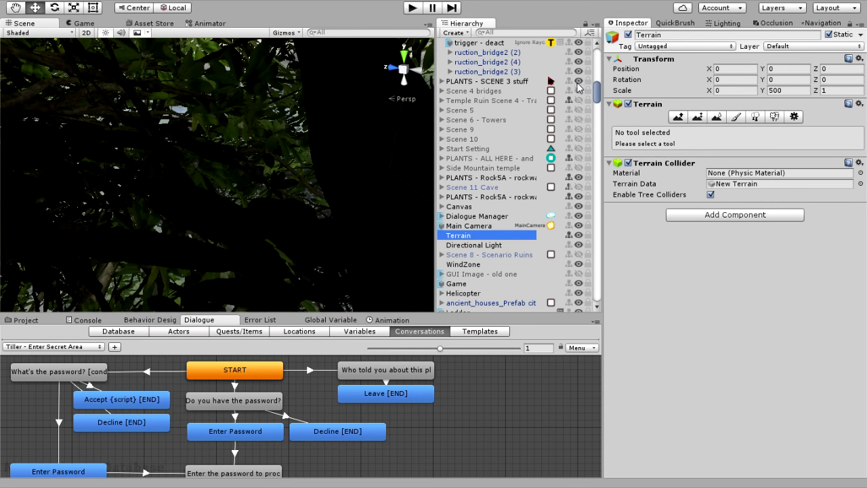
right_click_drag(309, 145, 347, 161)
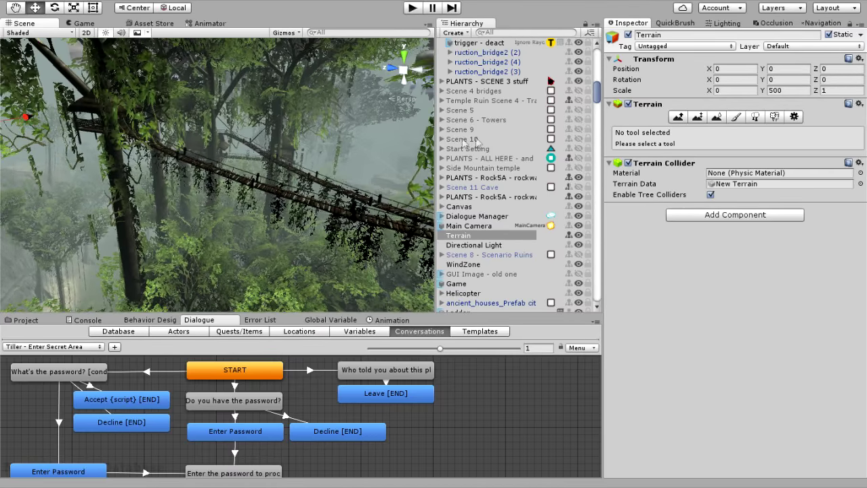
left_click(579, 161)
right_click_drag(285, 155, 259, 154)
right_click_drag(326, 163, 353, 178)
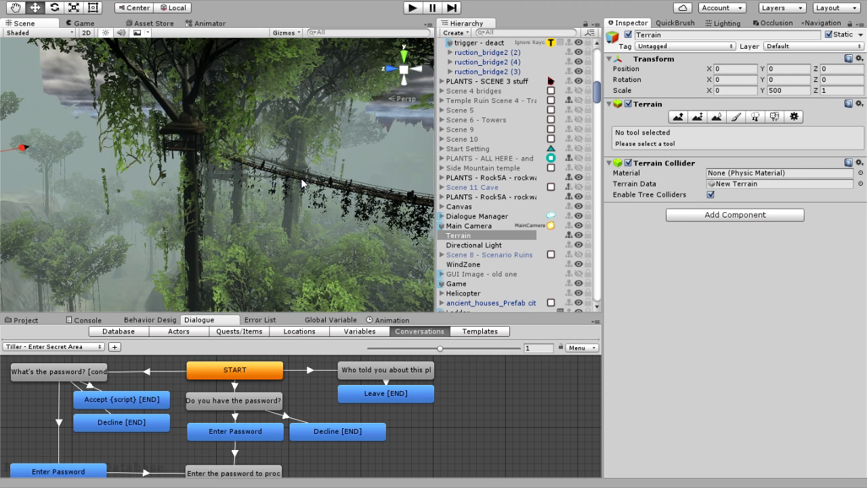
right_click_drag(301, 178, 237, 179)
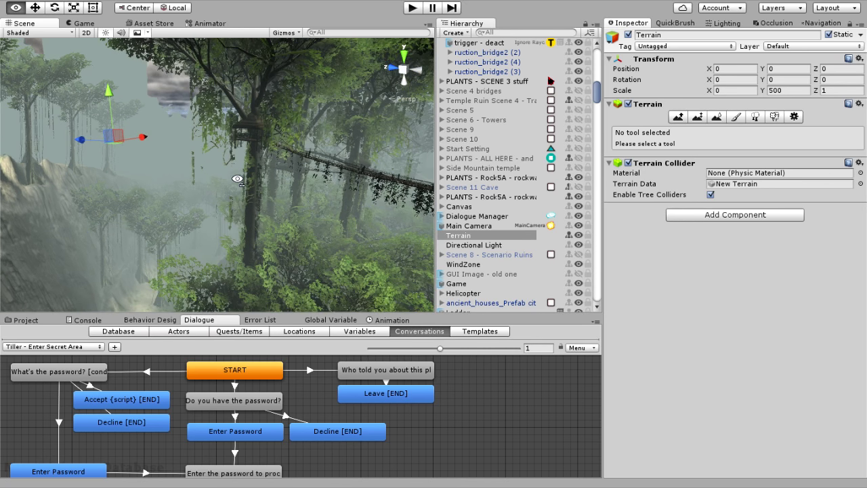
right_click_drag(358, 234, 373, 186)
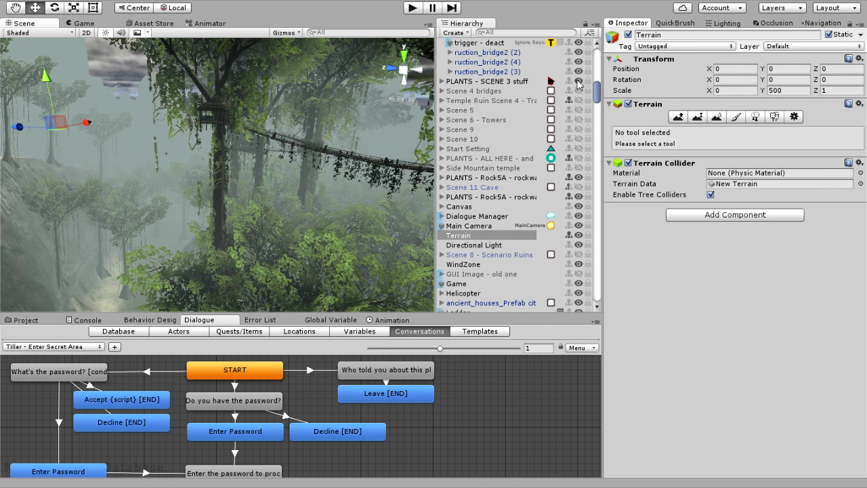
left_click(578, 80)
right_click_drag(290, 213, 301, 189)
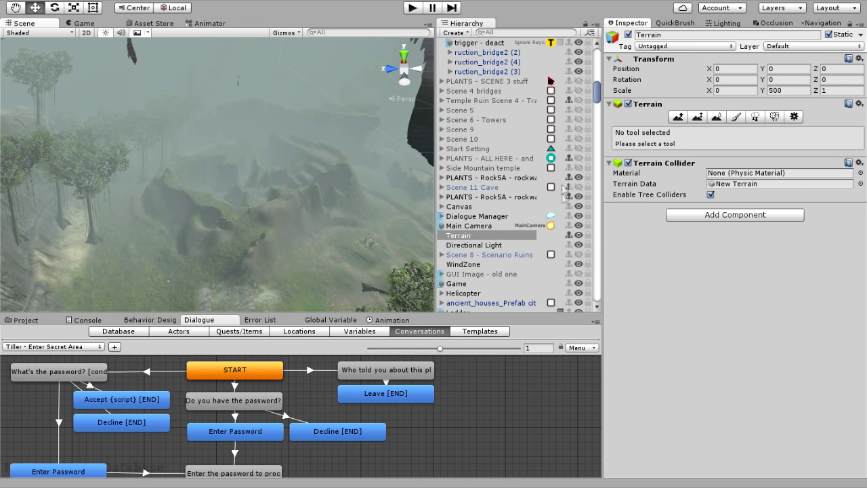
Show the PLANTS - ALL HERE group, look at it in the Scene view and hide it again
left_click(579, 159)
right_click_drag(277, 214, 410, 141)
left_click(578, 159)
right_click_drag(271, 167, 178, 196)
Make the PLANTS - SCENE 3 stuff group visible and look over its tree houses and rope bridge
left_click(580, 81)
right_click_drag(345, 157, 281, 217)
right_click_drag(313, 158, 247, 194)
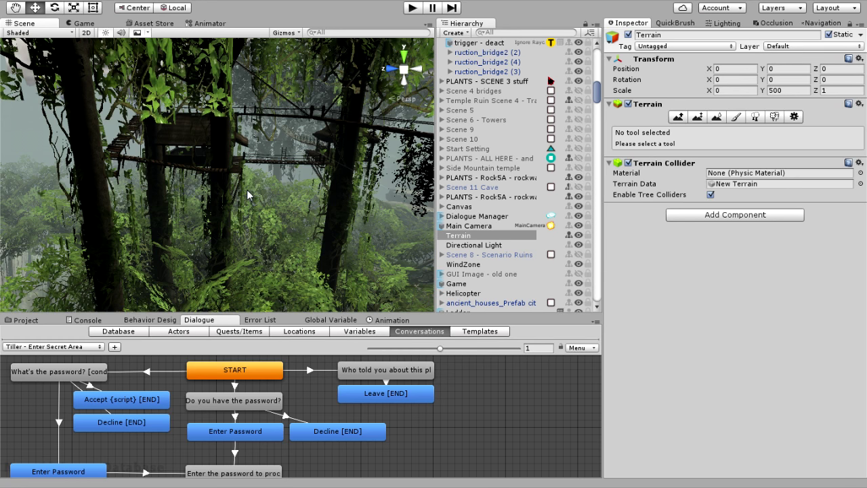
right_click_drag(247, 189, 285, 197)
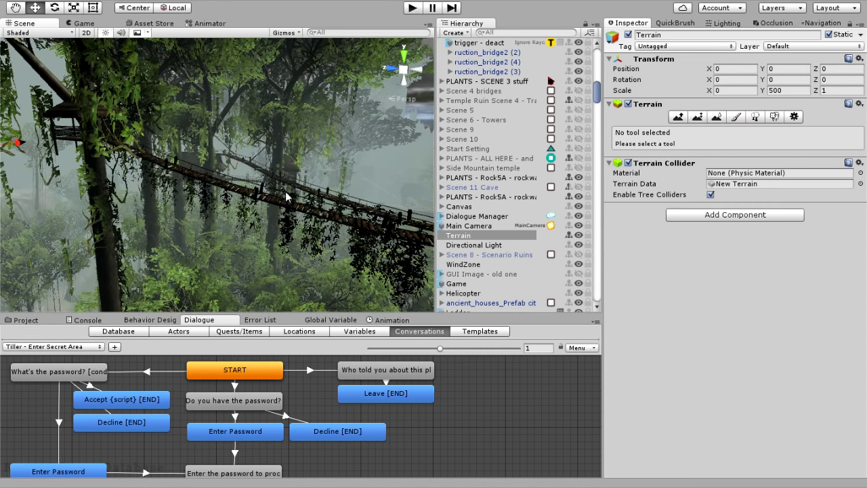
Open the Occlusion settings and compare the scene from afar in Visualization and Bake modes
left_click(776, 23)
right_click_drag(310, 153, 369, 133)
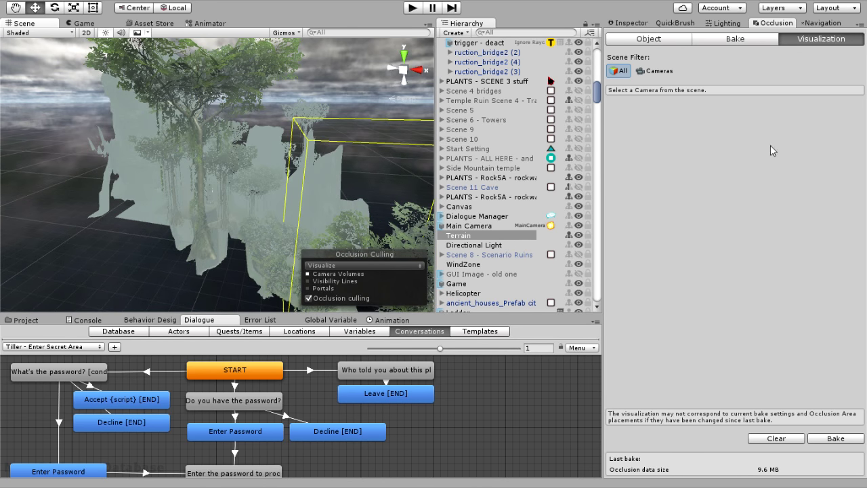
scroll(306, 148, "down", 2)
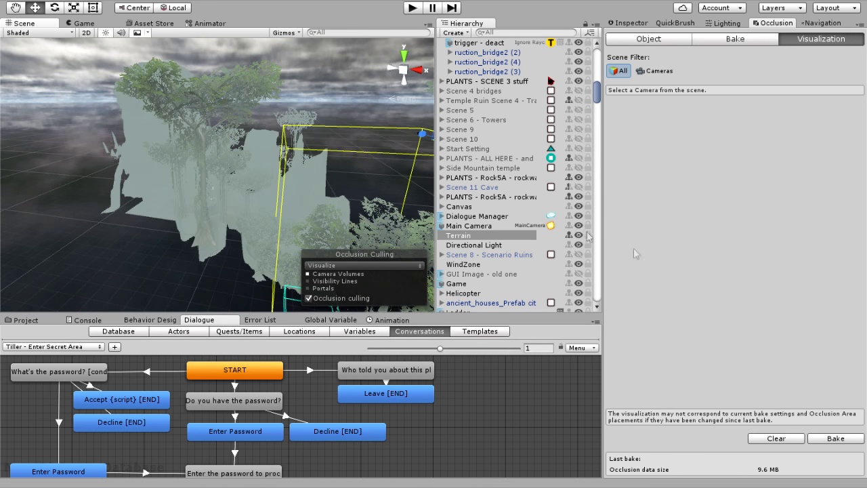
left_click(735, 39)
right_click_drag(345, 136, 330, 135)
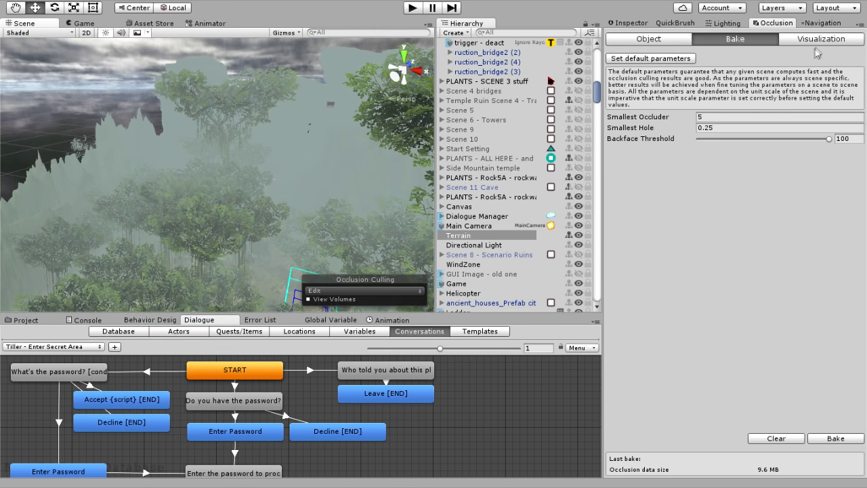
left_click(821, 39)
right_click_drag(405, 130, 385, 175)
scroll(385, 175, "down", 2)
right_click_drag(304, 174, 305, 163)
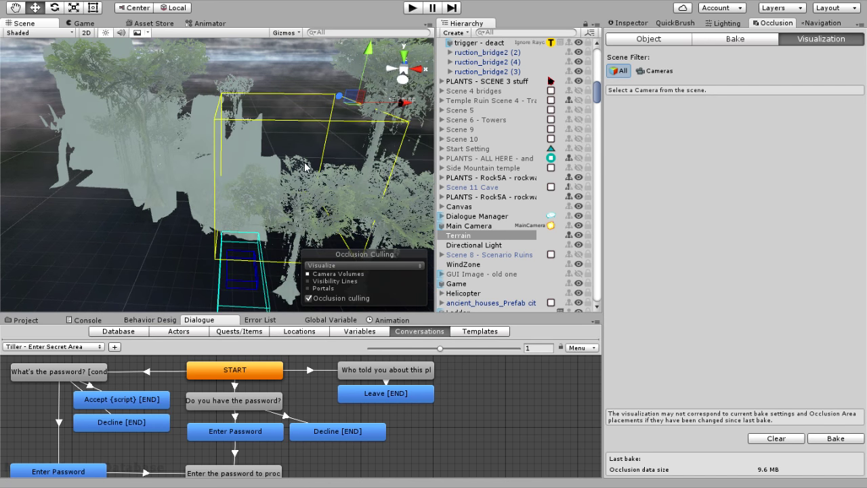
Filter the occlusion visualization to cameras, select the active Main Camera to view its culling, and restore the All filter
left_click(642, 39)
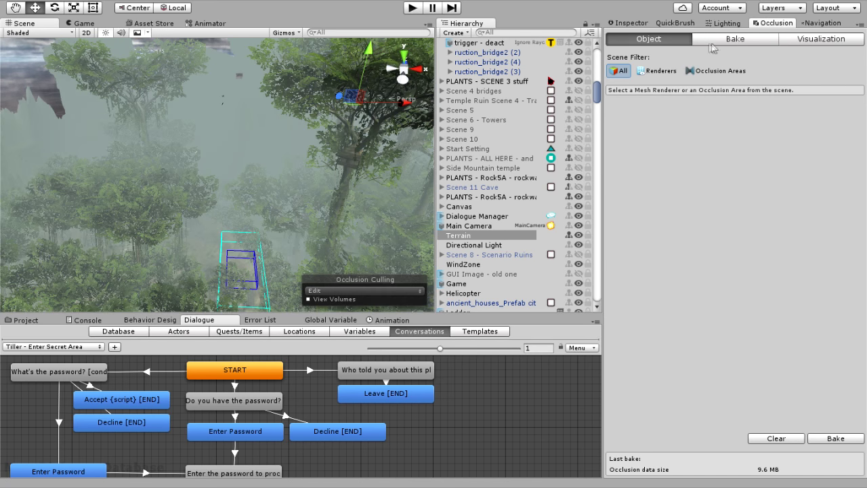
left_click(719, 42)
left_click(818, 40)
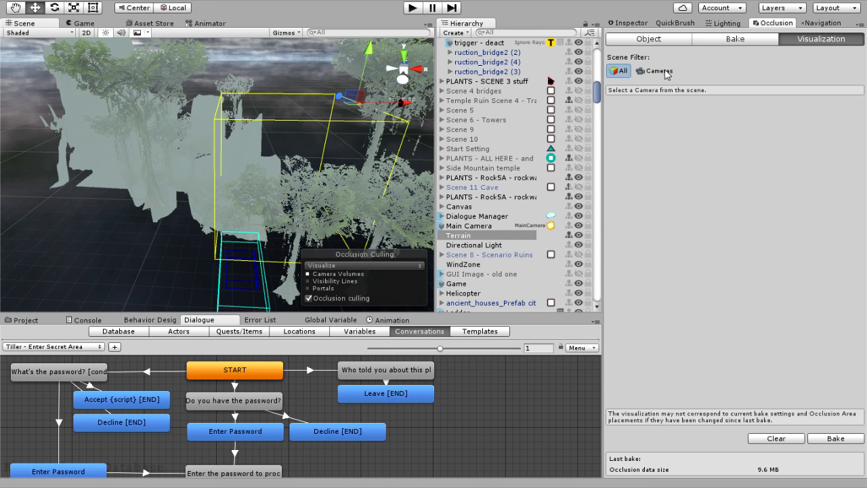
left_click(661, 70)
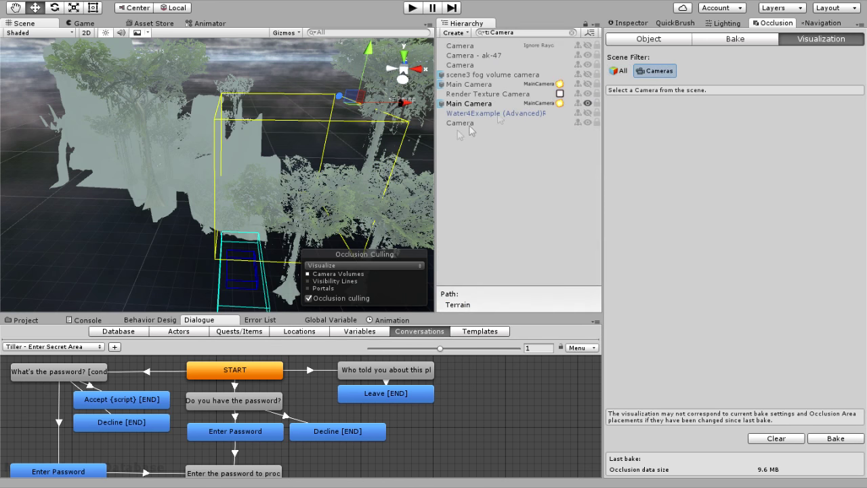
left_click(752, 41)
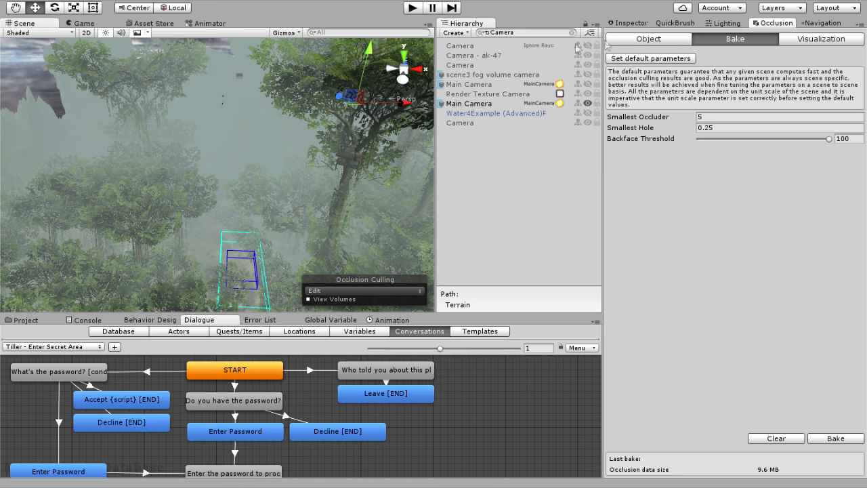
left_click(797, 42)
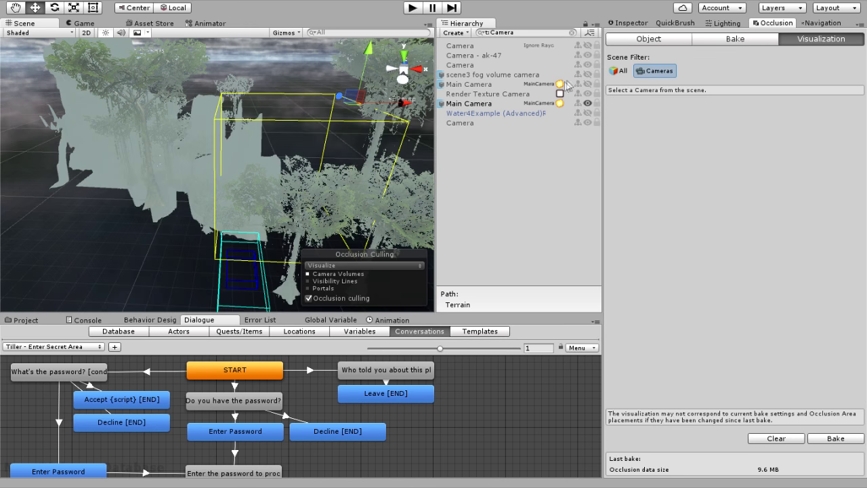
left_click(468, 104)
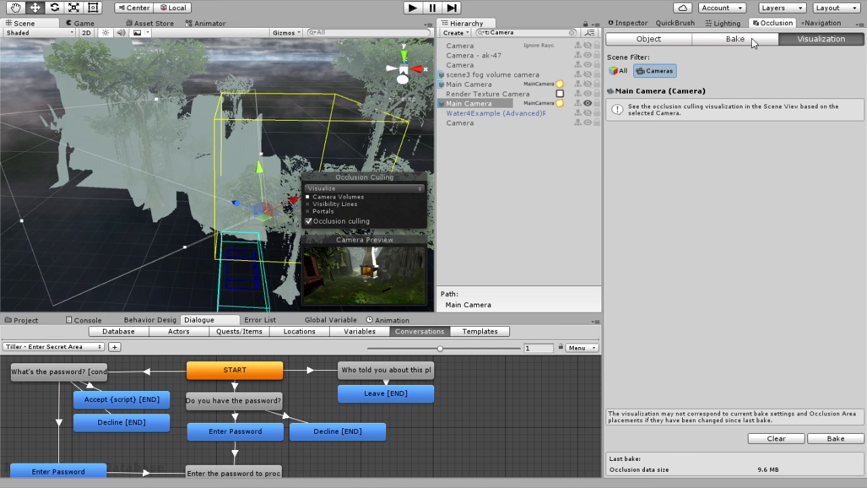
left_click(618, 71)
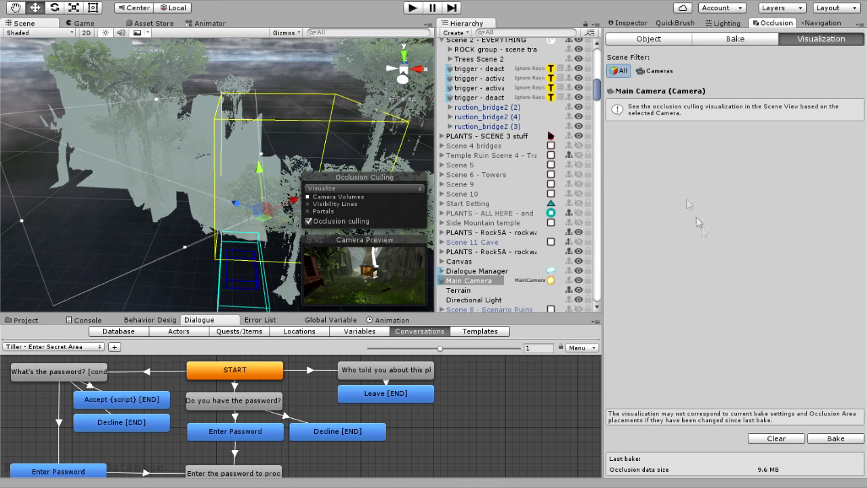
Filter the occlusion objects by Renderers and Occlusion Areas, and return to Visualization mode to view the culled scene
left_click(732, 39)
left_click(672, 40)
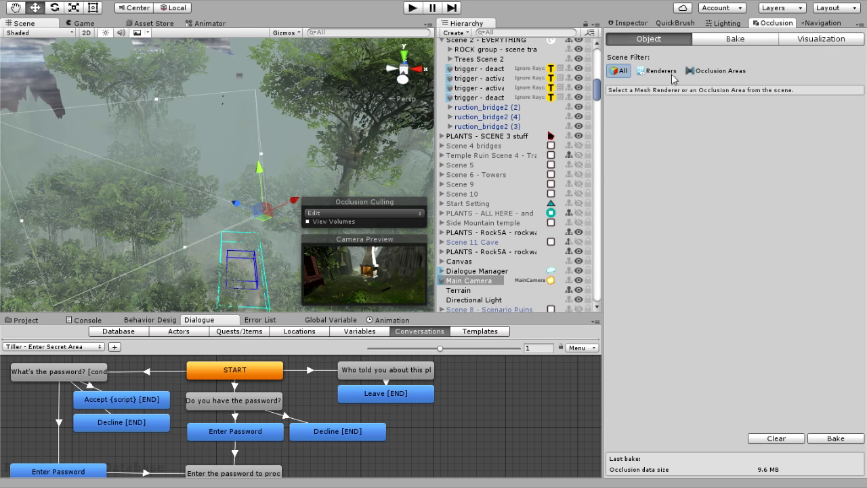
left_click(665, 71)
left_click(704, 71)
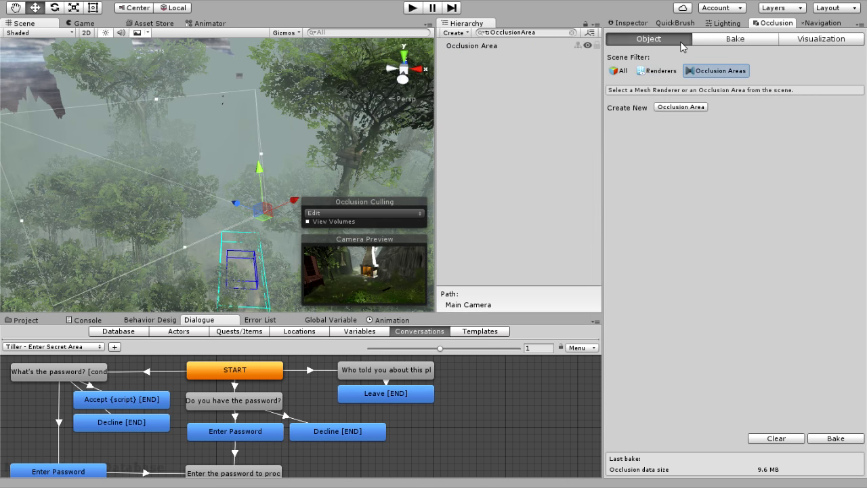
left_click(805, 41)
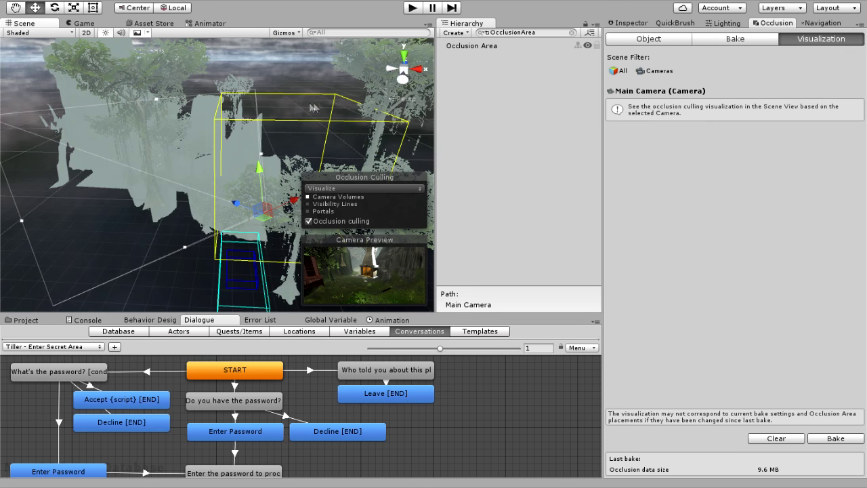
right_click_drag(349, 93, 321, 107)
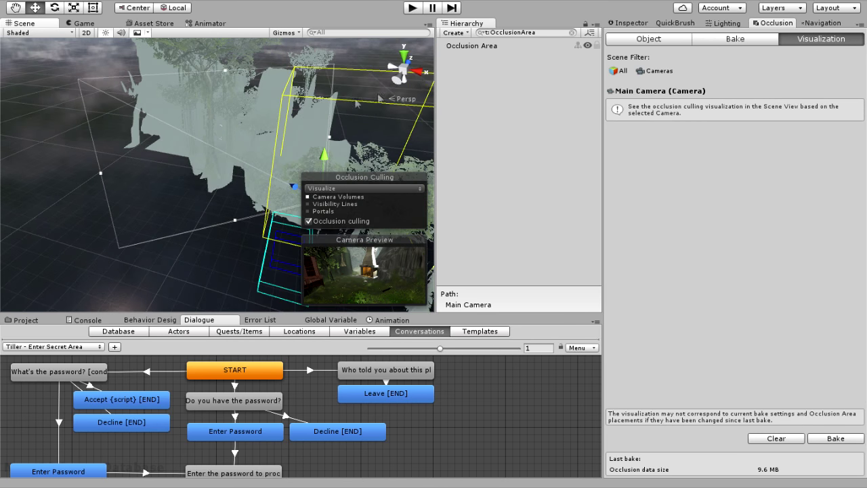
Select the Occlusion Area, check its size and view volume properties, and return to the occlusion visualization
double_click(469, 47)
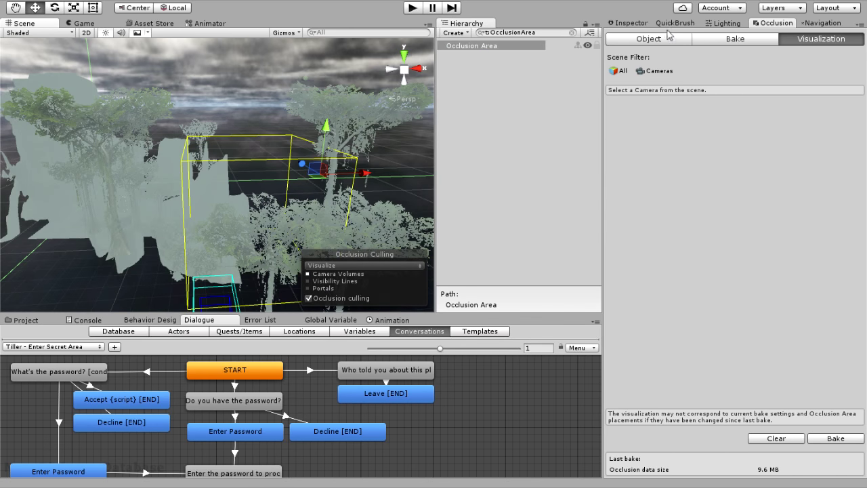
left_click(630, 23)
right_click_drag(239, 178, 239, 178)
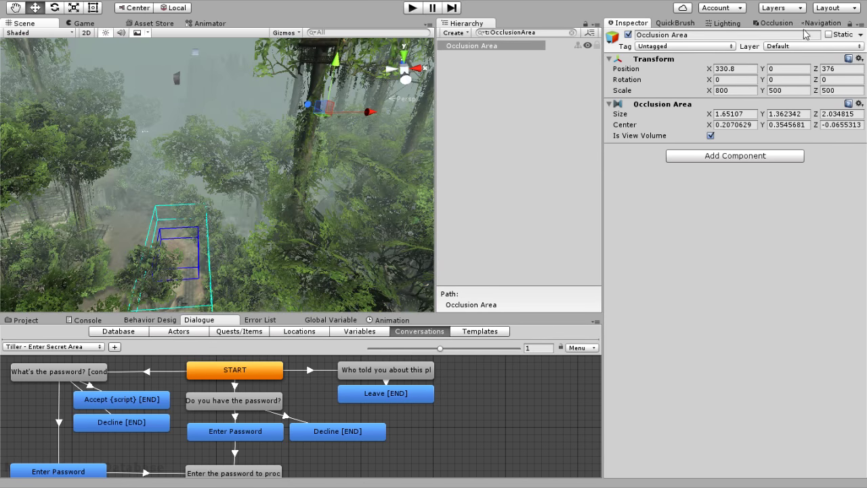
left_click(777, 23)
scroll(298, 123, "down", 5)
right_click_drag(291, 124, 460, 82)
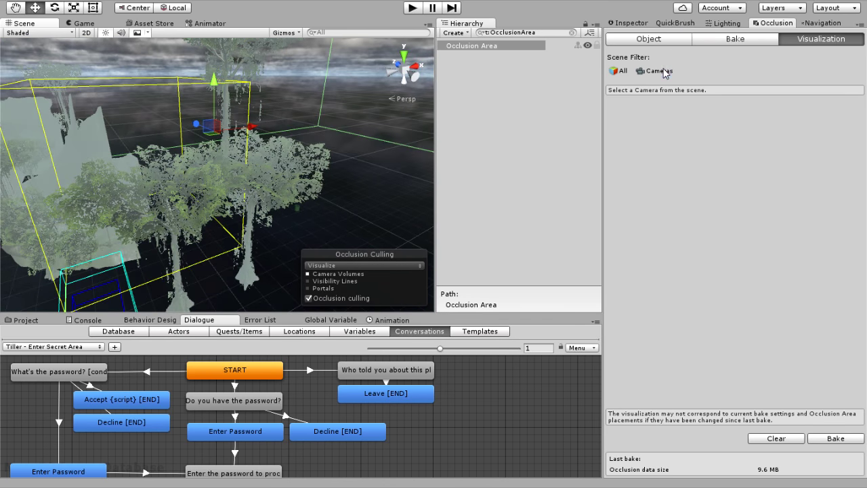
View the occlusion Object settings with the All filter and the Bake parameters, and review the Occlusion Area in the Inspector
left_click(664, 41)
right_click_drag(309, 172, 410, 198)
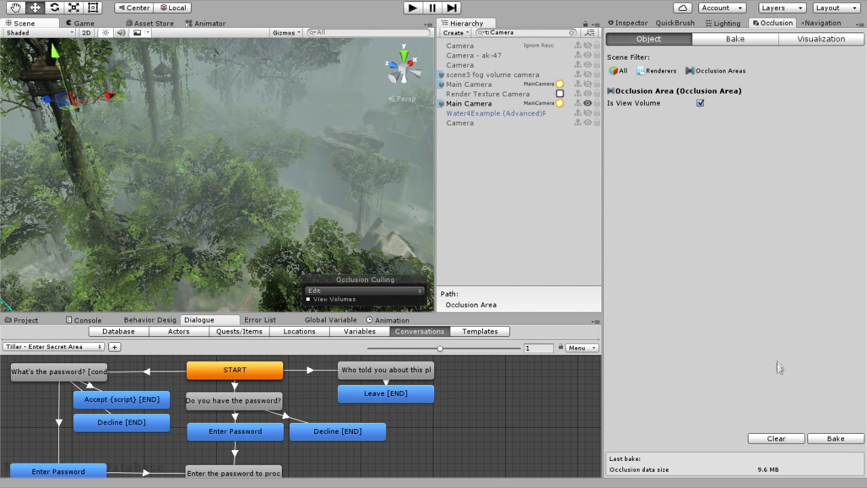
left_click(625, 71)
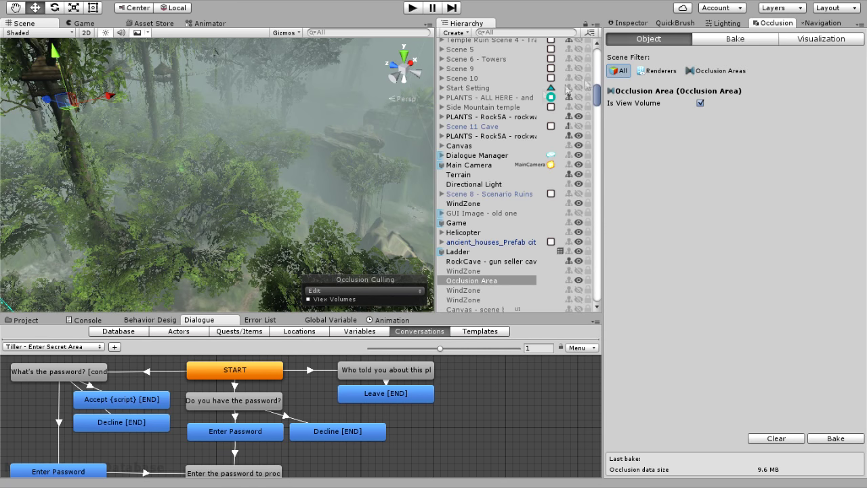
left_click(736, 39)
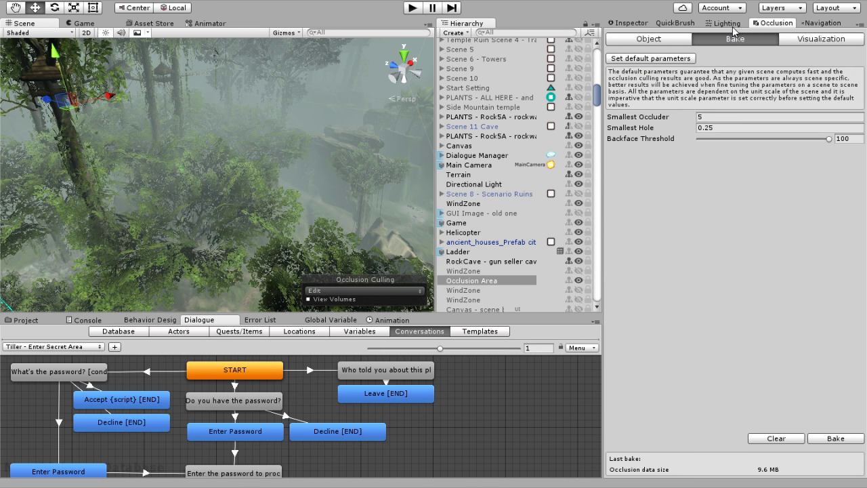
left_click(735, 24)
left_click(632, 23)
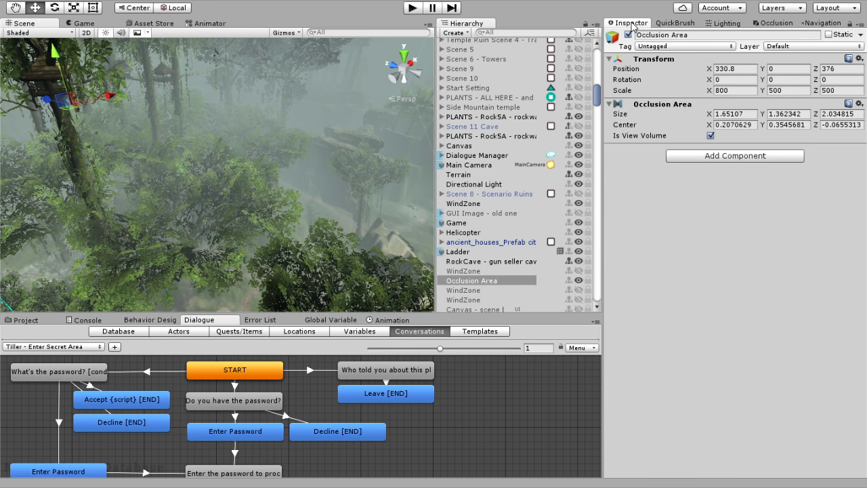
mouse_move(325, 135)
right_mouse_down()
mouse_move(264, 169)
mouse_move(196, 169)
mouse_move(311, 135)
mouse_move(215, 138)
mouse_move(275, 159)
right_mouse_up()
Open the QuickBrush settings and deactivate the Scene 2 - EVERYTHING group in the Hierarchy
left_click(674, 24)
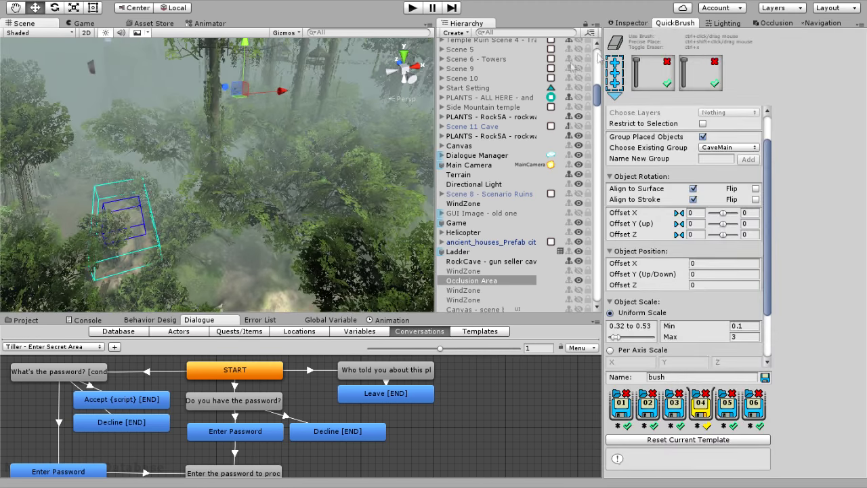
right_click_drag(207, 164, 277, 113)
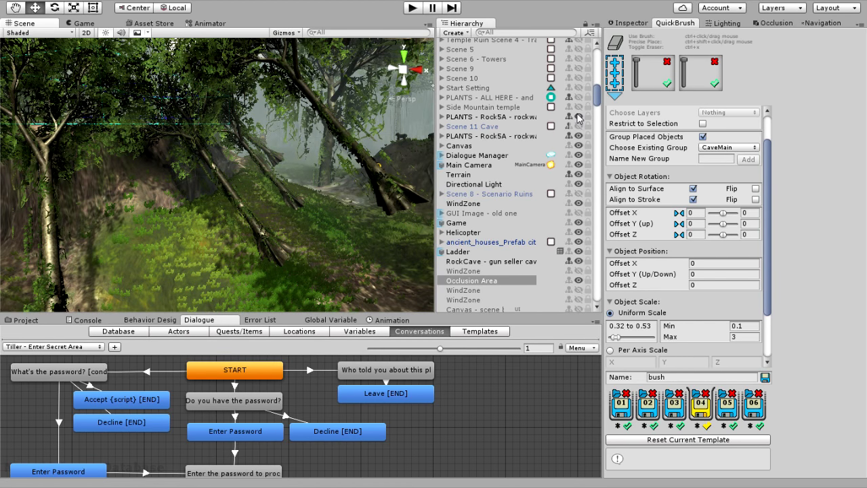
scroll(579, 117, "up", 5)
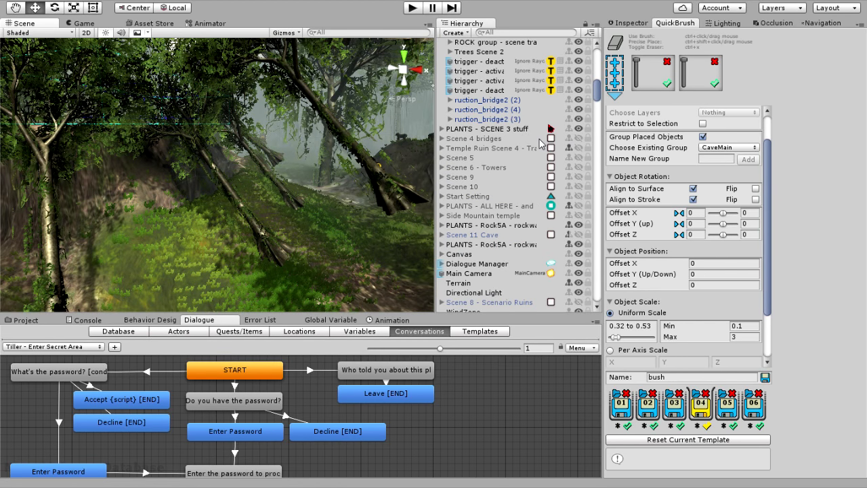
scroll(521, 141, "up", 2)
left_click(578, 69)
right_click_drag(285, 149, 578, 150)
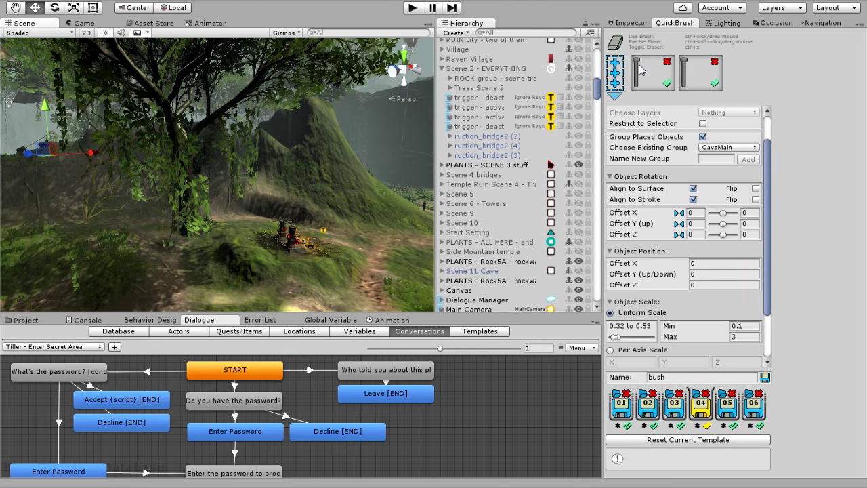
Undo and repeat the deactivation of Scene 2 - EVERYTHING, and load QuickBrush template 06, Golden Tablet
right_click_drag(326, 185, 137, 196)
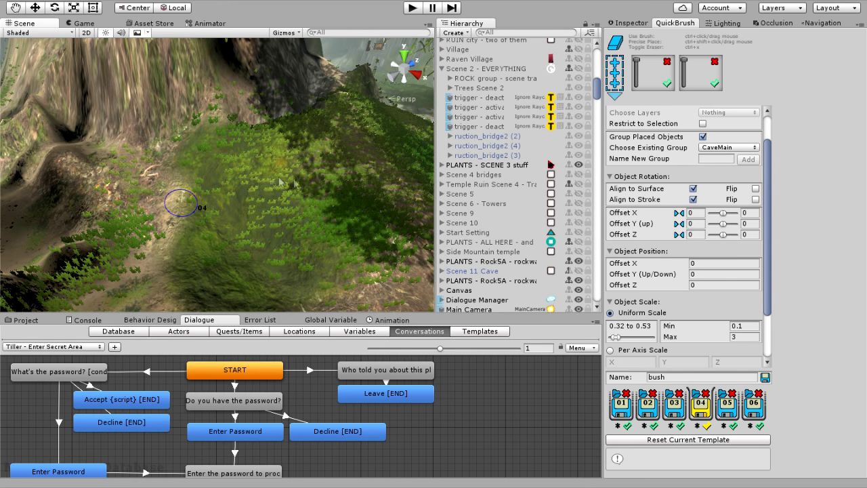
key("ctrl+z")
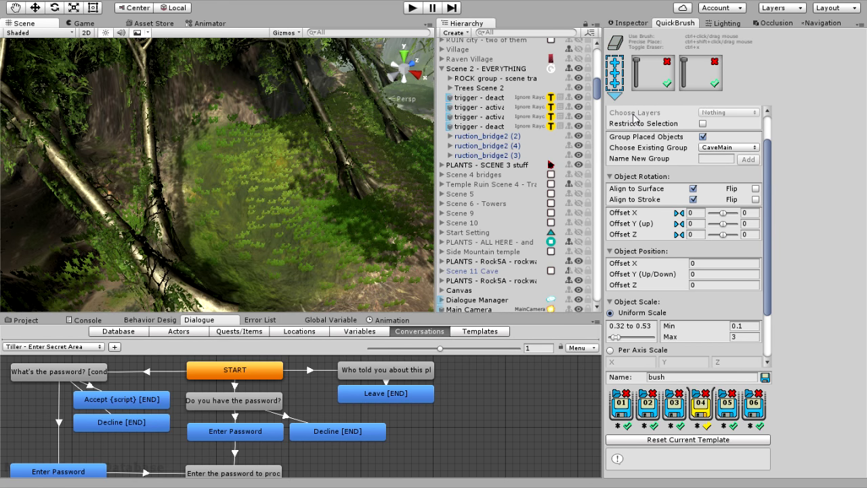
left_click(578, 70)
right_click_drag(224, 196, 381, 227)
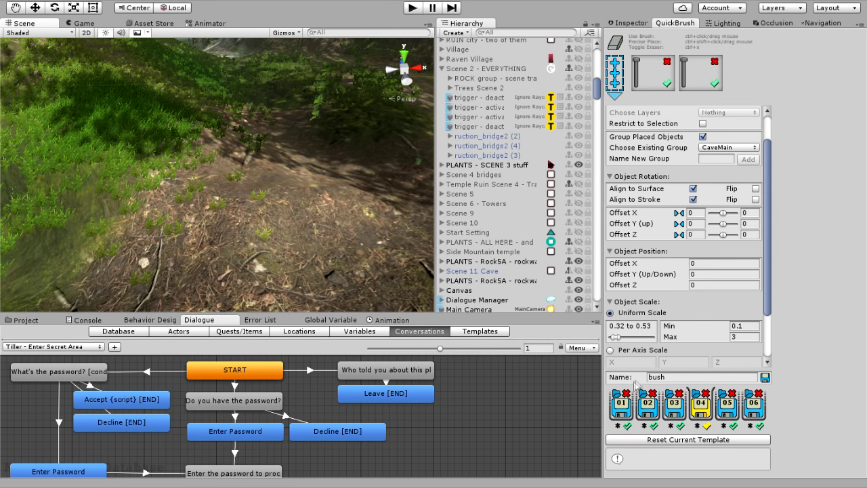
left_click(754, 405)
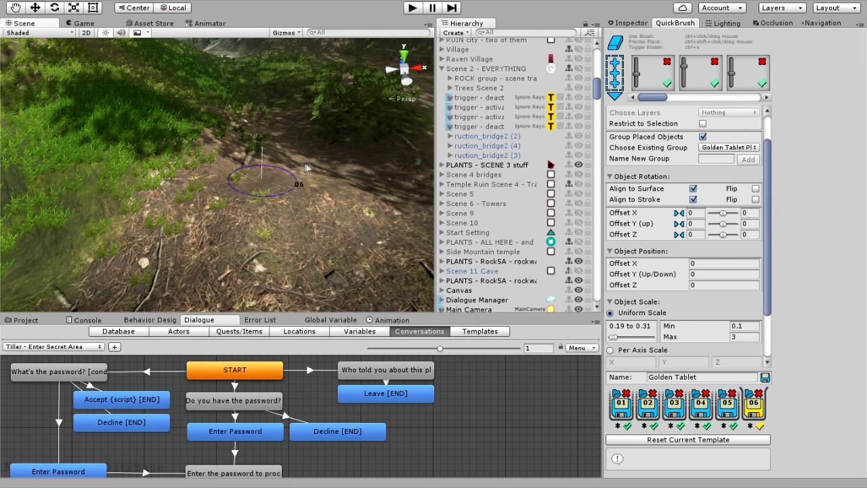
right_click_drag(339, 189, 349, 149)
left_click(580, 69)
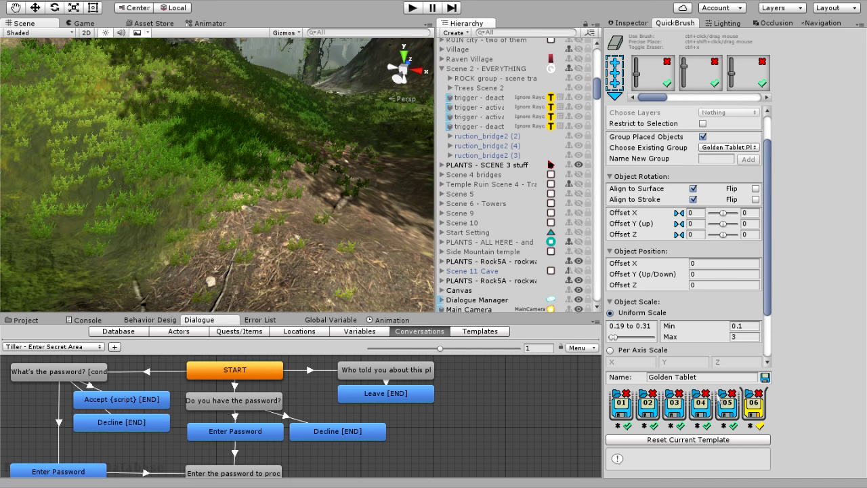
Load QuickBrush template 05, Palm Trees, and leave the Scene 2 - EVERYTHING and PLANTS - SCENE 3 stuff groups deactivated
left_click(727, 405)
right_click_drag(307, 174, 300, 242)
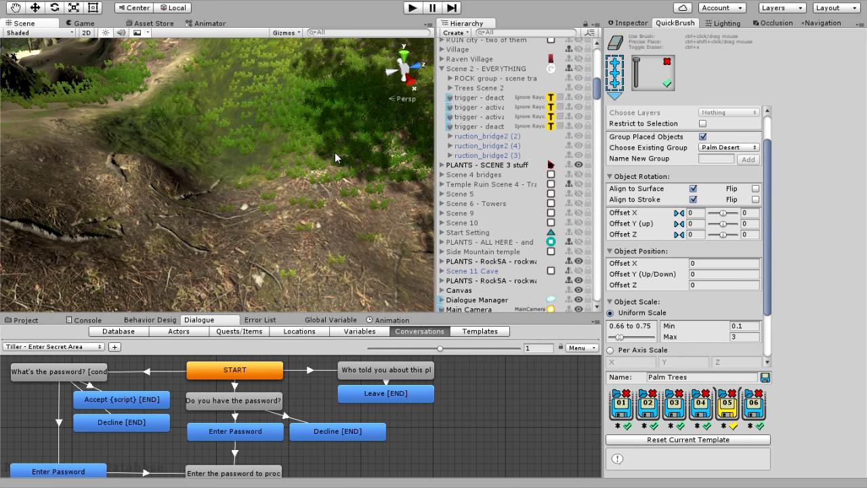
key("ctrl+z")
right_click_drag(163, 193, 598, 151)
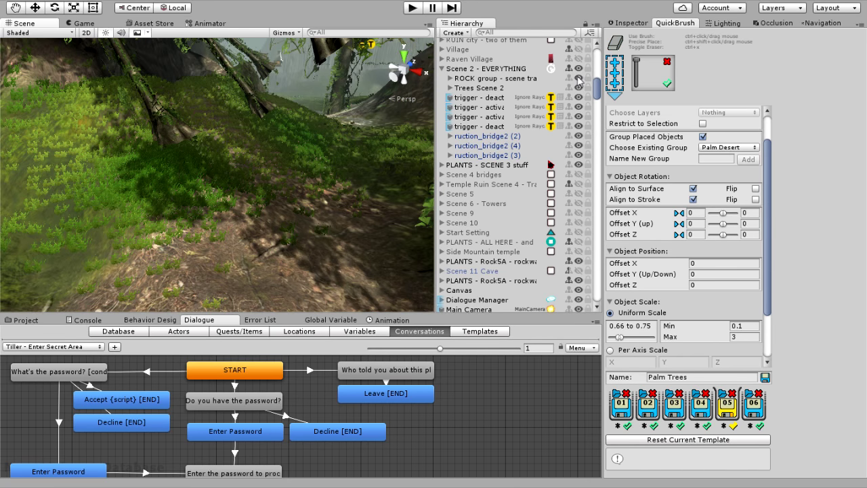
left_click(579, 69)
right_click_drag(305, 149, 282, 175)
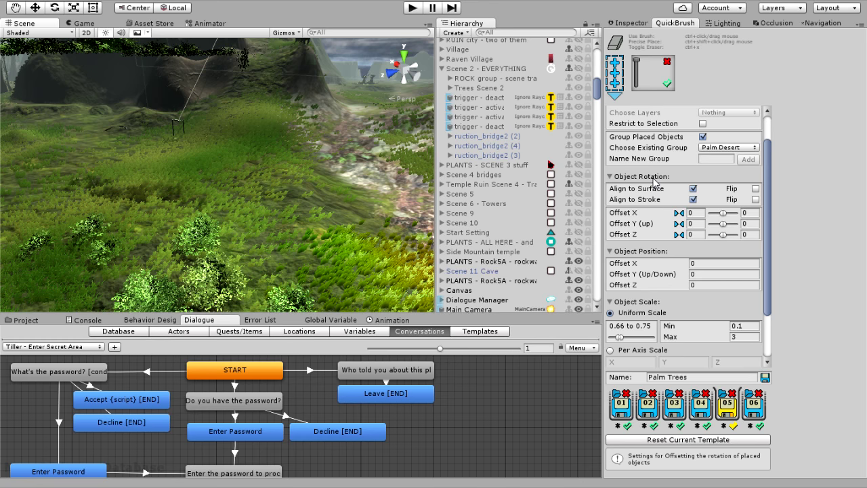
Paint a short stroke of palm trees on the grassy slope with QuickBrush and undo it
scroll(654, 181, "up", 3)
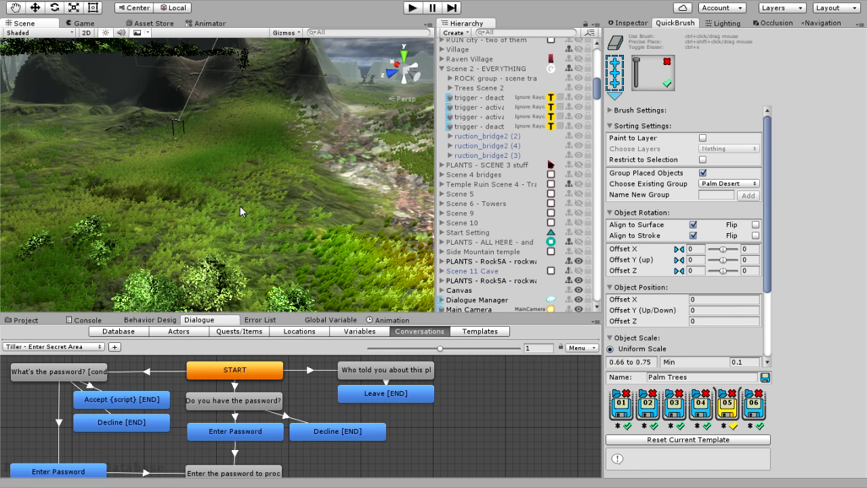
scroll(240, 206, "down", 5)
mouse_move(240, 206)
right_mouse_down()
mouse_move(266, 189)
mouse_move(812, 210)
mouse_move(550, 234)
mouse_move(501, 261)
mouse_move(498, 251)
mouse_move(338, 217)
mouse_move(315, 187)
mouse_move(327, 190)
right_mouse_up()
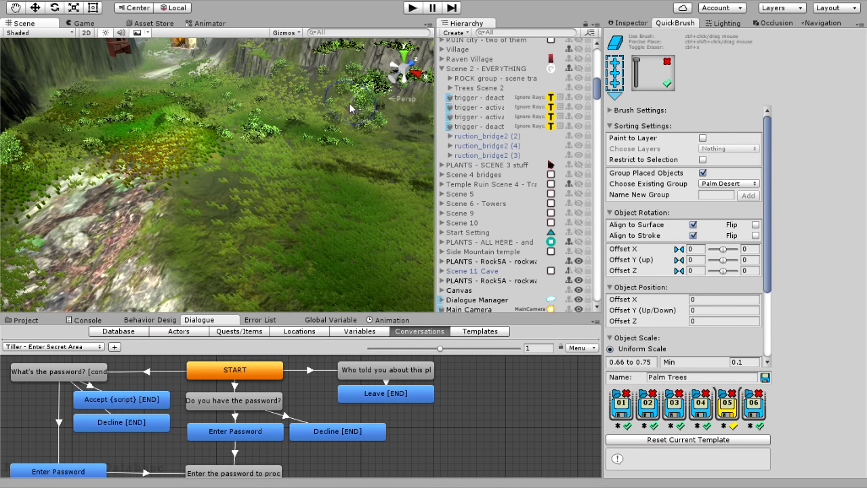
scroll(242, 156, "down", 3)
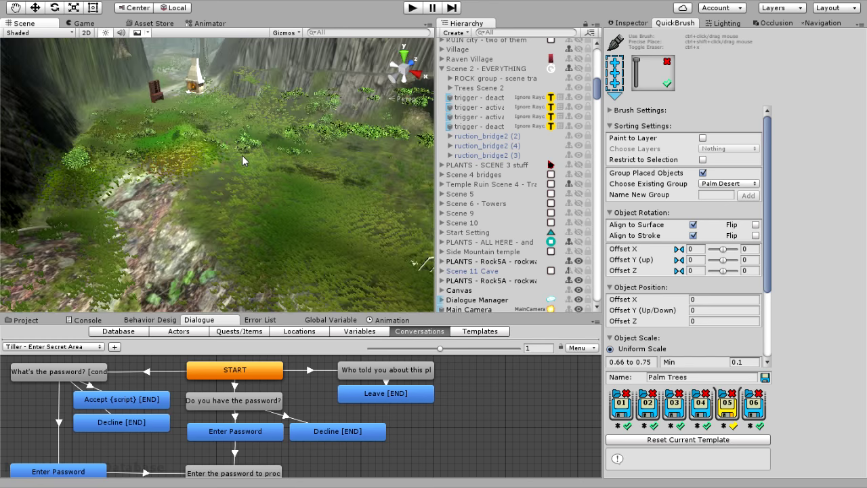
right_click_drag(242, 155, 273, 208)
mouse_move(320, 195)
left_mouse_down("ctrl")
mouse_move(285, 193)
mouse_move(291, 236)
mouse_move(224, 206)
mouse_move(248, 136)
mouse_move(169, 203)
mouse_move(255, 188)
mouse_move(206, 223)
mouse_move(305, 200)
left_mouse_up("ctrl")
key("ctrl+z")
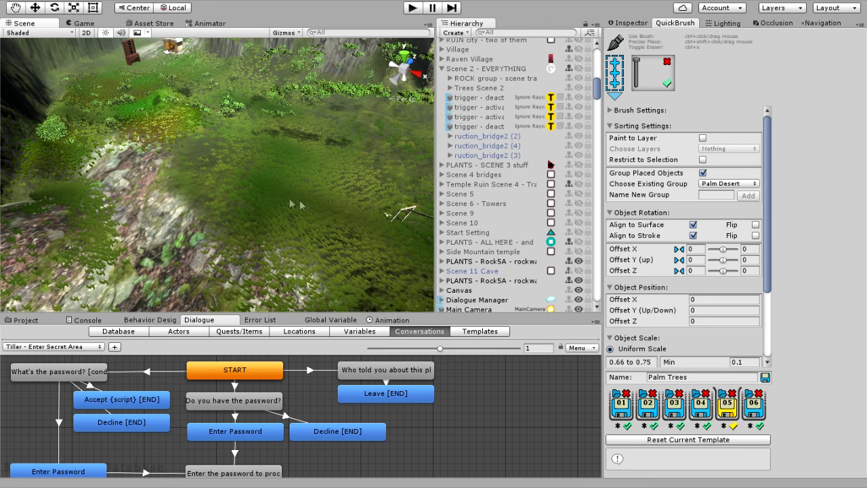
Examine the grassy clearing near the fireplace and the cliff from several angles and distances
right_click_drag(304, 201, 289, 166)
left_click_drag(289, 165, 300, 178, "alt")
key("w")
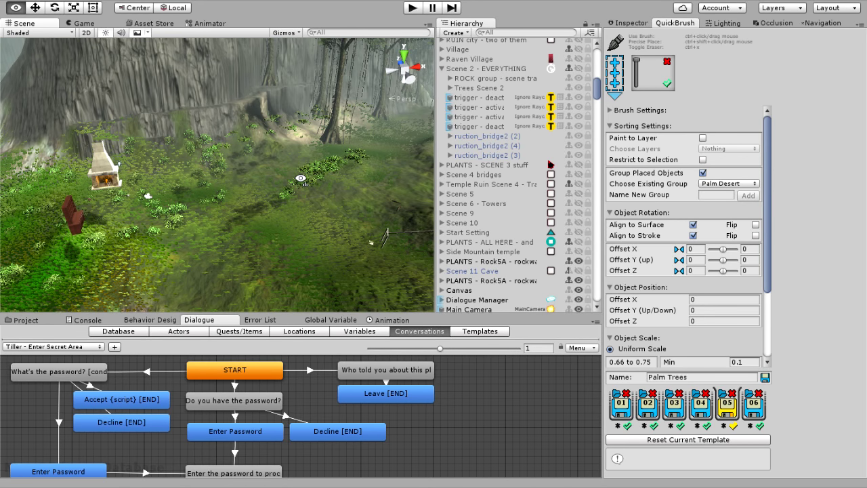
key("w")
scroll(305, 178, "down", 2)
scroll(305, 178, "up", 2)
scroll(305, 178, "up", 2)
scroll(305, 178, "down", 3)
right_click_drag(305, 178, 305, 178)
key("w")
left_click_drag(305, 177, 305, 179, "alt")
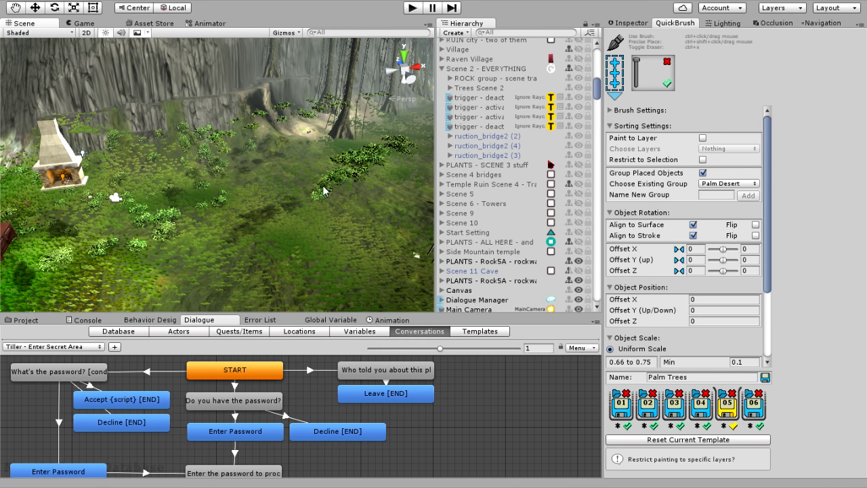
Paint a grove of palm trees across the clearing beside the fireplace with QuickBrush and undo it
right_click_drag(323, 187, 325, 189)
mouse_move(325, 160)
left_mouse_down("ctrl")
mouse_move(391, 116)
mouse_move(323, 137)
mouse_move(146, 271)
mouse_move(371, 224)
mouse_move(163, 206)
mouse_move(375, 128)
mouse_move(333, 128)
left_mouse_up("ctrl")
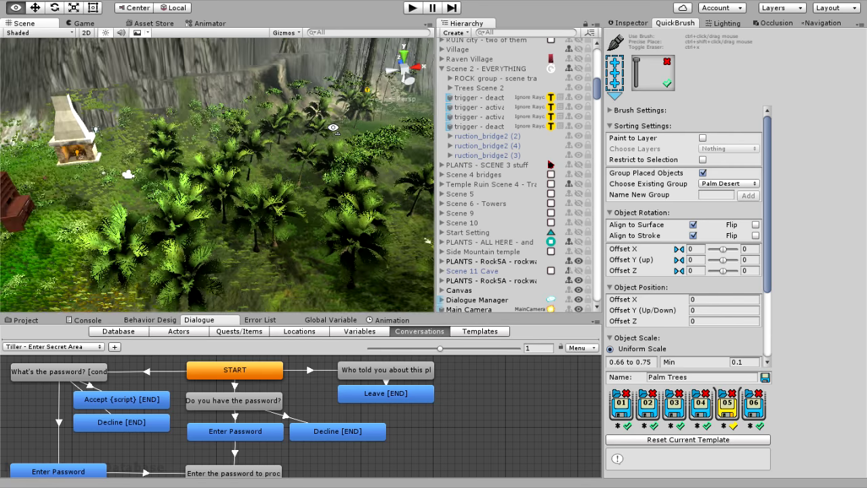
right_click_drag(333, 127, 351, 140)
scroll(351, 140, "up", 4)
scroll(293, 140, "down", 4)
right_click_drag(293, 141, 353, 143)
key("ctrl+z")
Paint palm trees on the hillside beside the rocky path using the QuickBrush Palm Trees template
mouse_move(309, 167)
right_mouse_down()
mouse_move(273, 185)
mouse_move(420, 163)
right_mouse_up()
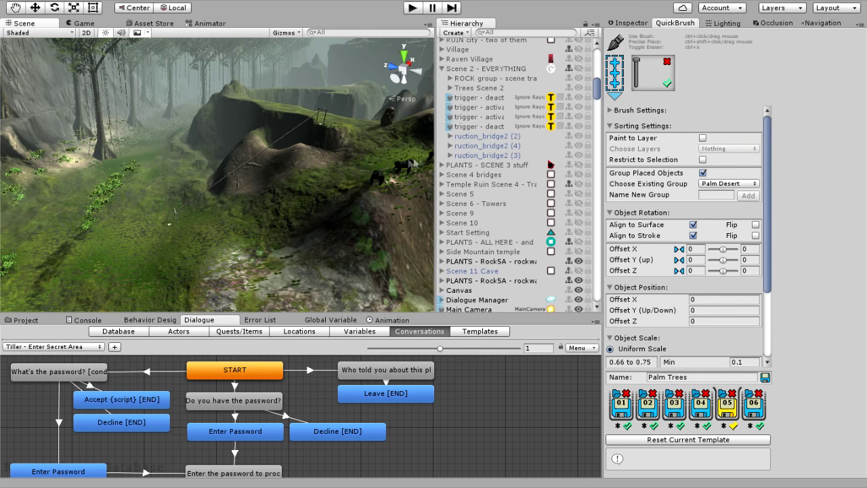
right_click_drag(248, 161, 407, 181)
right_click_drag(241, 190, 252, 167)
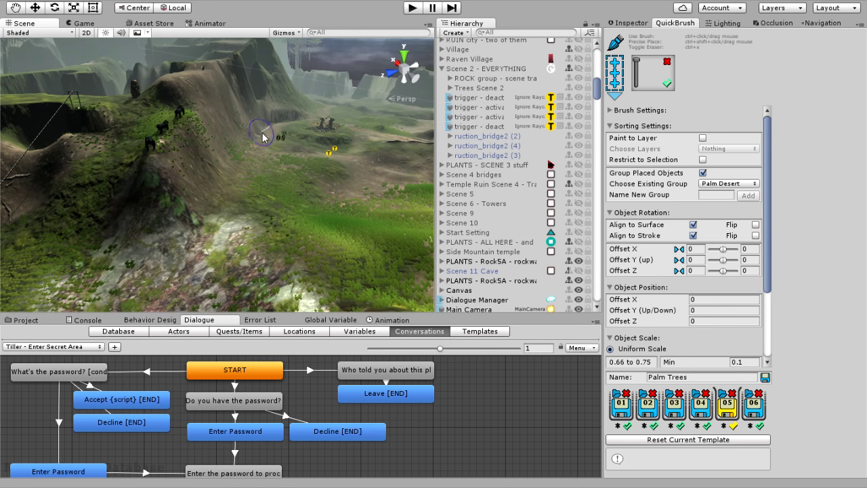
left_click_drag(236, 165, 209, 218, "ctrl")
key("w")
mouse_move(271, 178)
right_mouse_down()
mouse_move(301, 180)
mouse_move(238, 176)
right_mouse_up()
left_click_drag(238, 177, 256, 155, "alt")
right_click_drag(255, 156, 213, 193)
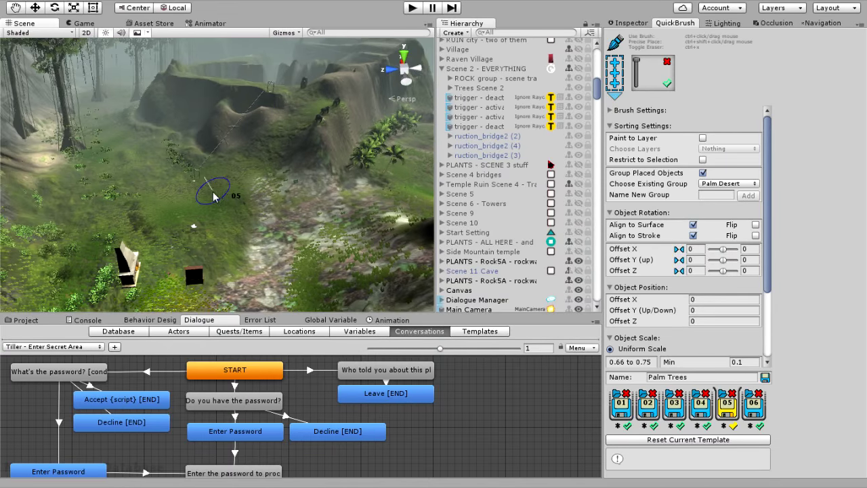
Look back over the clearing with the fireplace and view its bushes up close
right_click_drag(271, 181, 241, 177)
left_click_drag(241, 177, 146, 168, "alt")
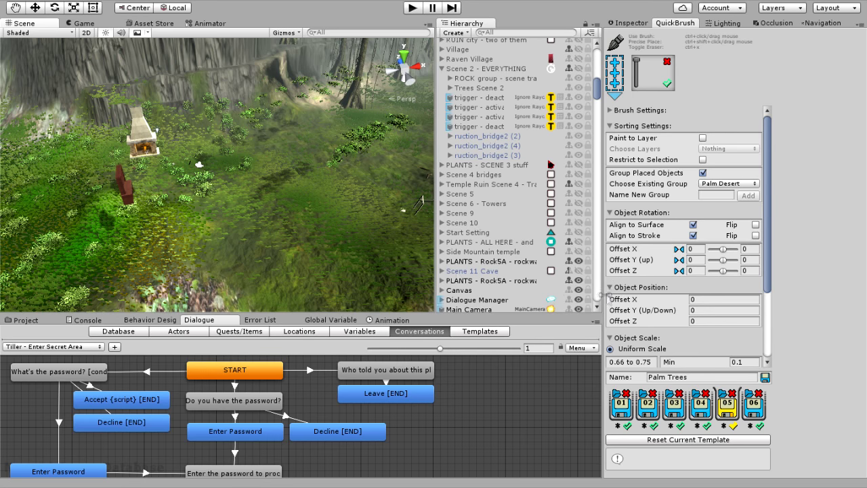
scroll(265, 216, "down", 3)
left_click_drag(265, 215, 288, 200, "alt")
scroll(303, 193, "up", 3)
key("w")
right_click_drag(288, 199, 282, 203)
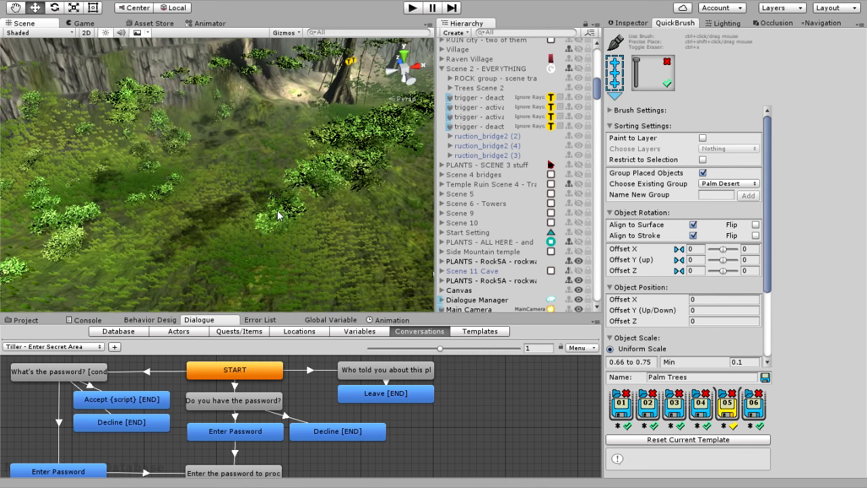
Select the Terrain in the scene and survey its ground foliage and the cliff from different angles
left_click(296, 215)
left_click_drag(296, 214, 252, 213, "alt")
mouse_move(154, 166)
left_mouse_down()
mouse_move(118, 169)
mouse_move(858, 169)
mouse_move(231, 189)
mouse_move(155, 210)
left_mouse_up()
right_click_drag(218, 180, 297, 185)
key("s")
left_click(298, 184)
left_click_drag(298, 184, 272, 133, "alt")
right_click_drag(272, 134, 258, 149)
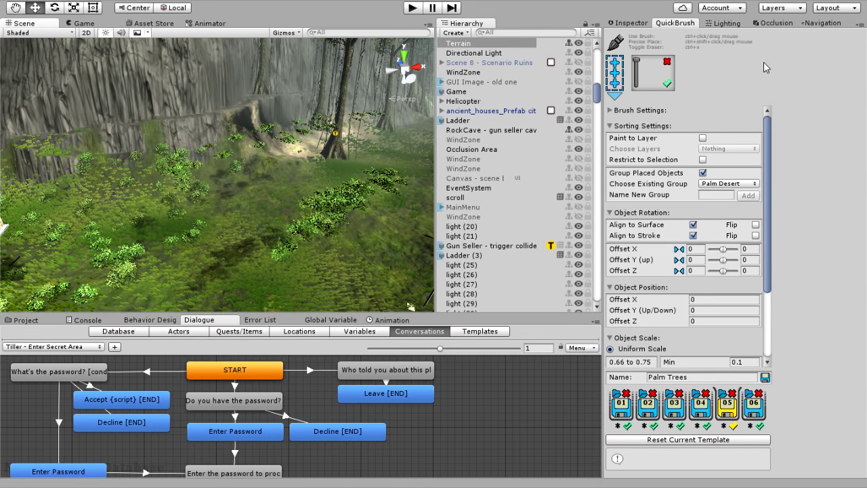
left_click_drag(352, 164, 294, 192, "alt")
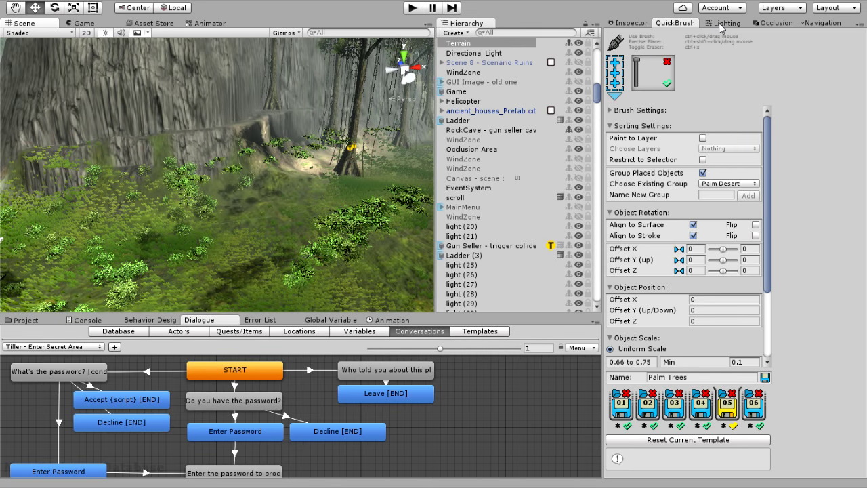
mouse_move(318, 173)
left_mouse_down("alt")
mouse_move(339, 171)
mouse_move(323, 173)
left_mouse_up("alt")
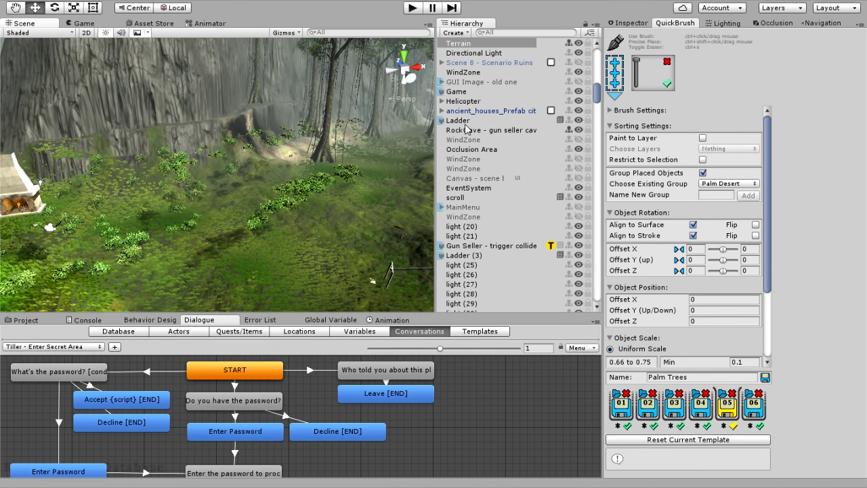
scroll(466, 129, "up", 2)
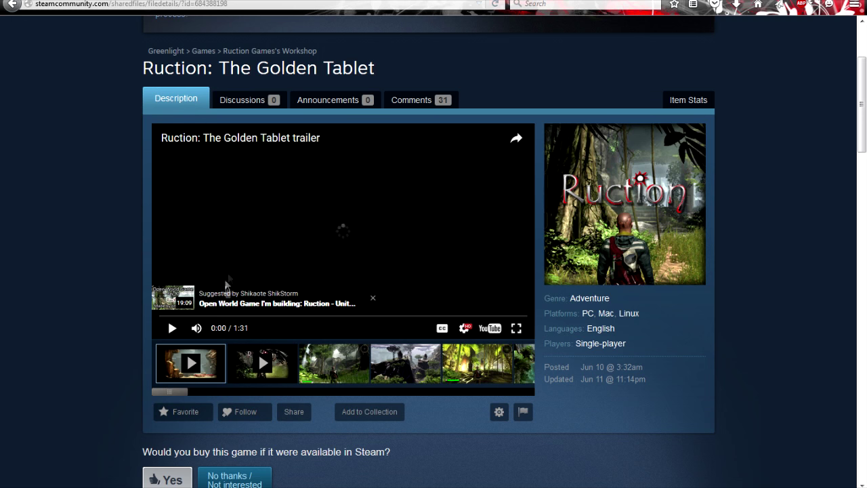
Show the Steam Greenlight page for Ruction: The Golden Tablet in the browser and return to the Unity scene's object list
left_click(249, 372)
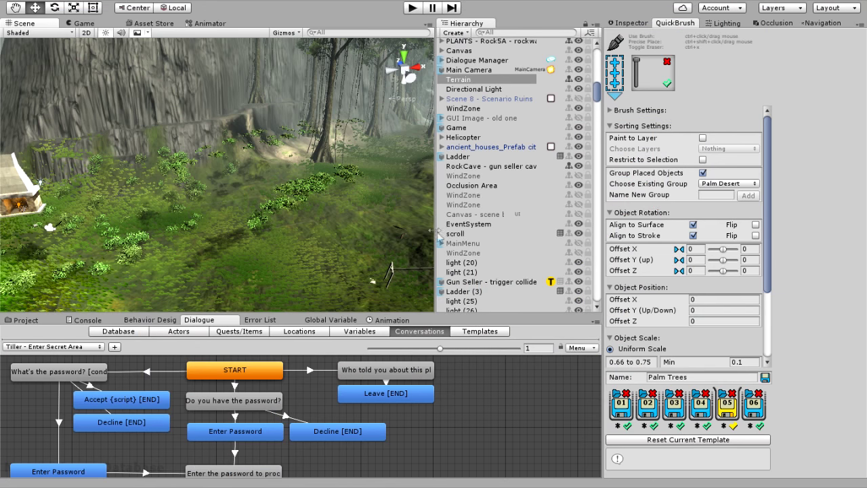
right_click_drag(355, 178, 338, 163)
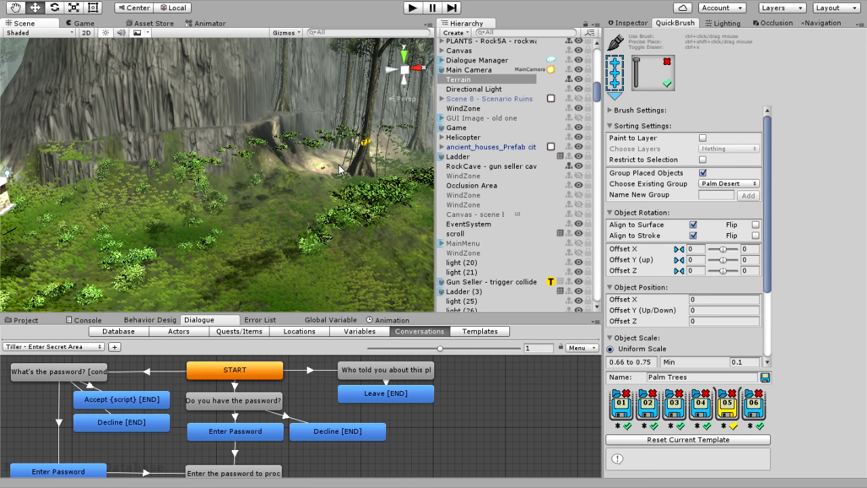
scroll(503, 153, "up", 4)
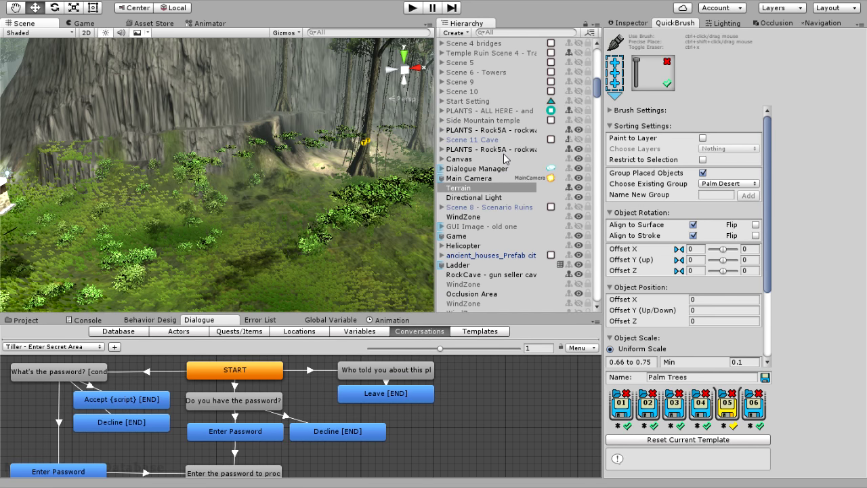
Activate the Bedroom group and view its room with the bed, fireplace and seated character
scroll(504, 153, "up", 10)
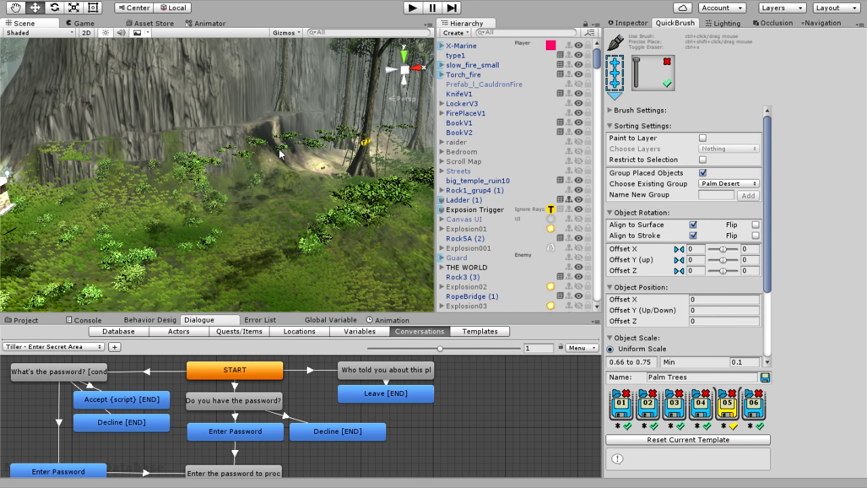
right_click_drag(342, 147, 464, 124)
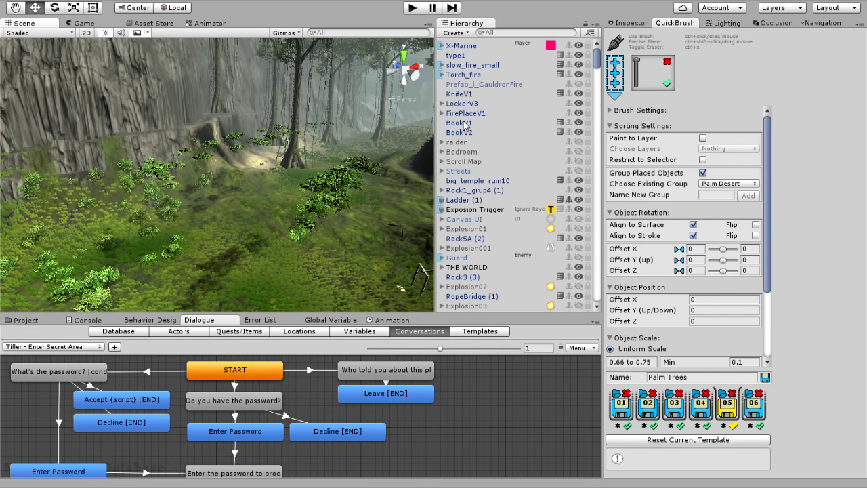
left_click(578, 161)
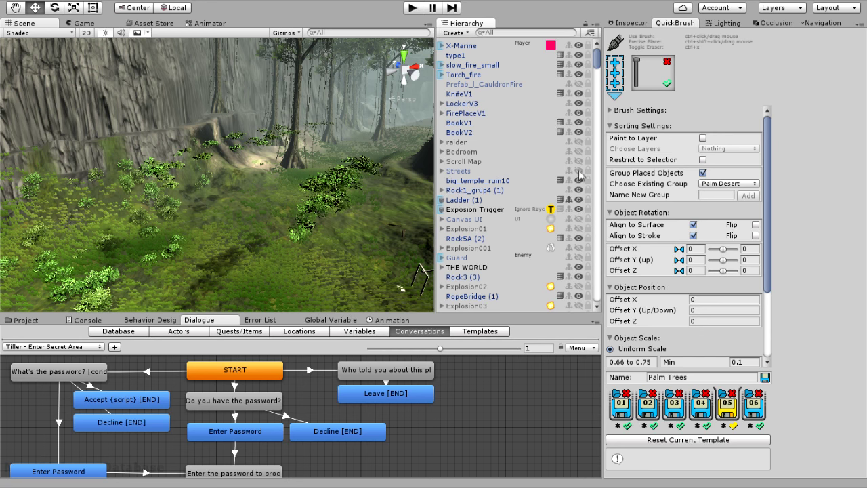
left_click(579, 171)
right_click_drag(298, 139, 374, 131)
key("w")
key("s")
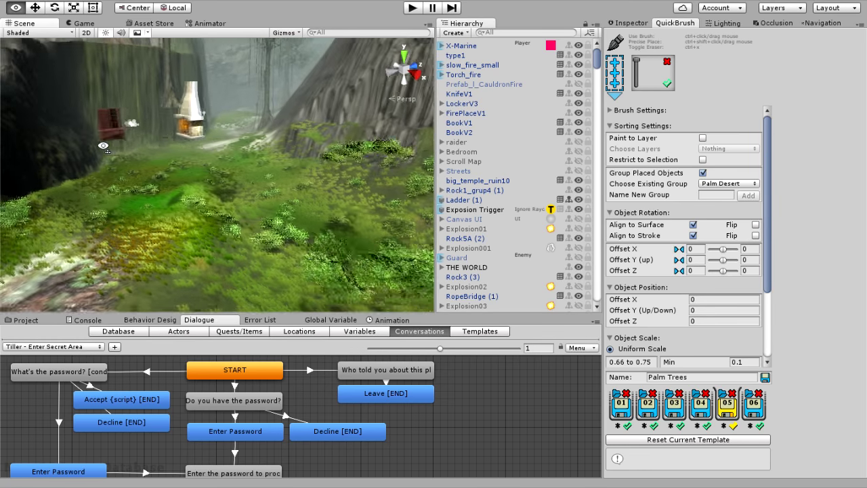
right_click_drag(204, 144, 431, 172)
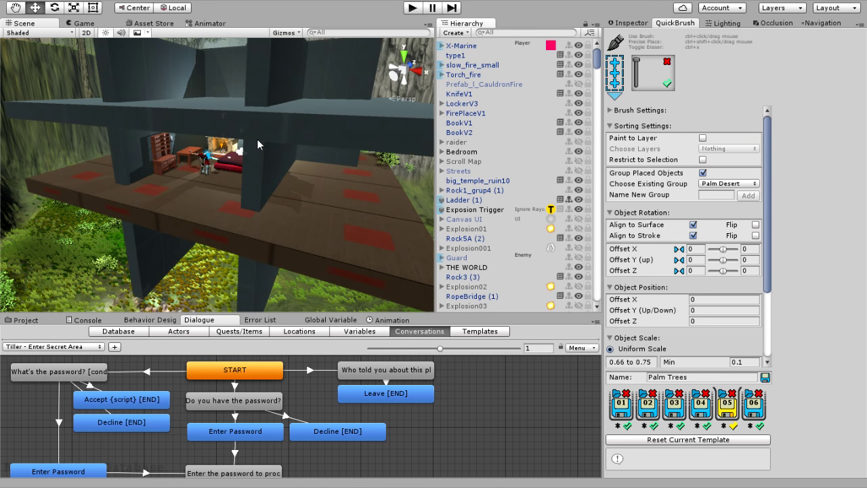
right_click_drag(257, 139, 242, 161)
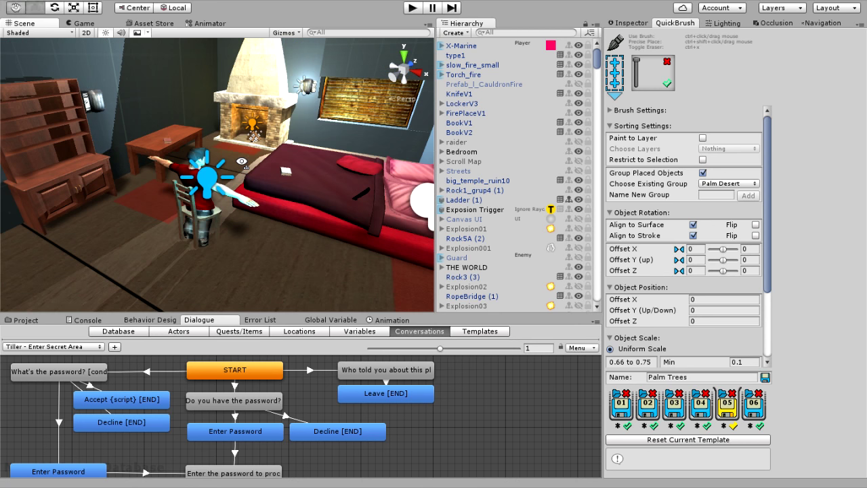
Show the bedroom in a wider Game view and return to the Scene view of the room
left_click(84, 23)
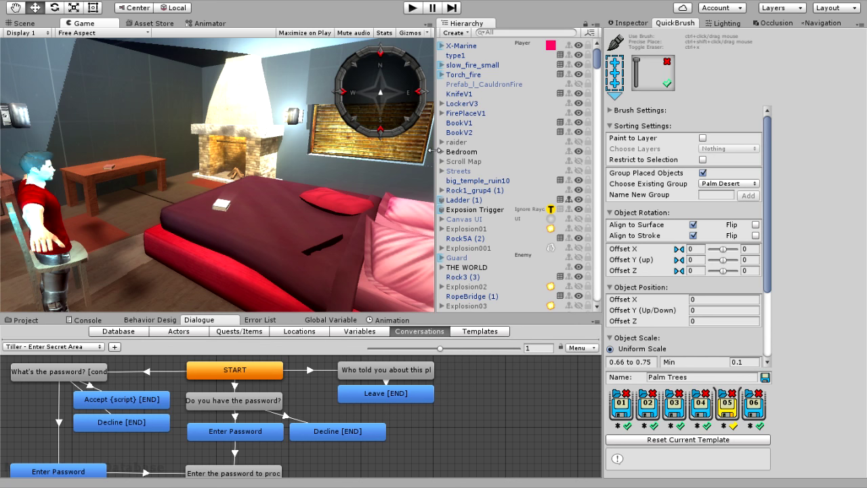
left_click_drag(434, 151, 654, 150)
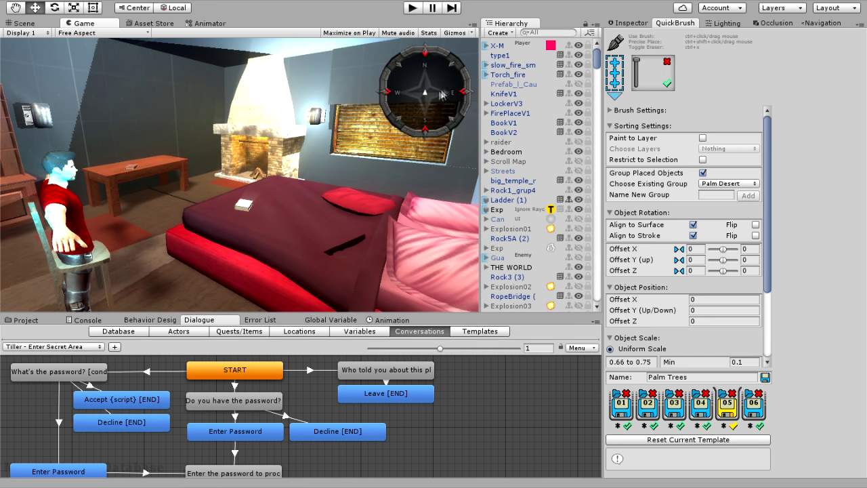
left_click(31, 24)
mouse_move(293, 126)
right_mouse_down()
mouse_move(244, 123)
mouse_move(273, 129)
mouse_move(270, 156)
mouse_move(284, 133)
right_mouse_up()
key("s")
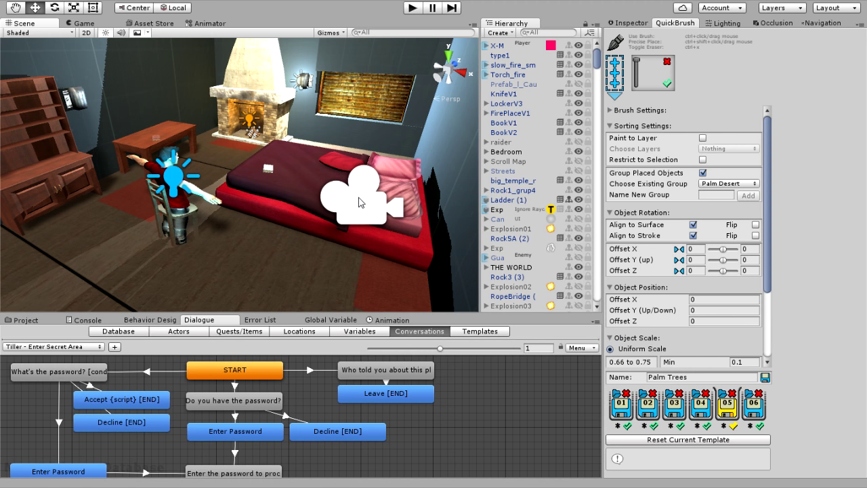
Select the Main Camera in the bedroom, compare the scene with a floating Game view, and dock that view back
left_click(360, 202)
left_click_drag(83, 24, 446, 147)
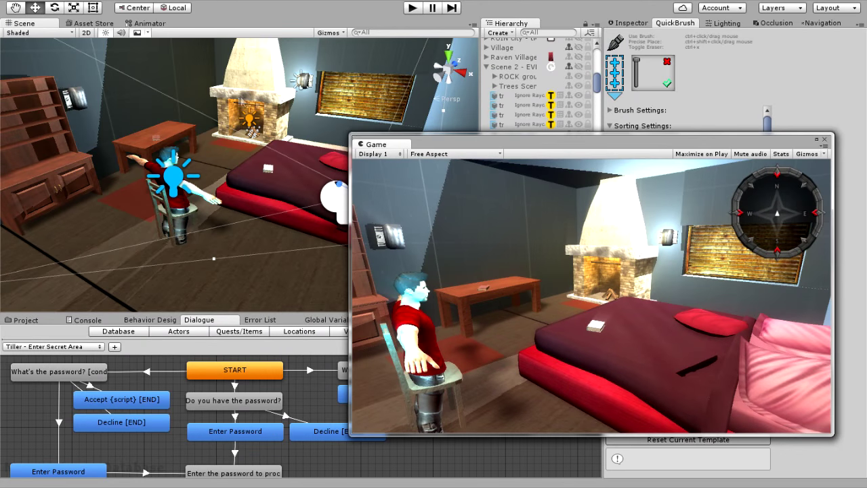
right_click_drag(255, 131, 303, 138)
left_click_drag(341, 168, 283, 141)
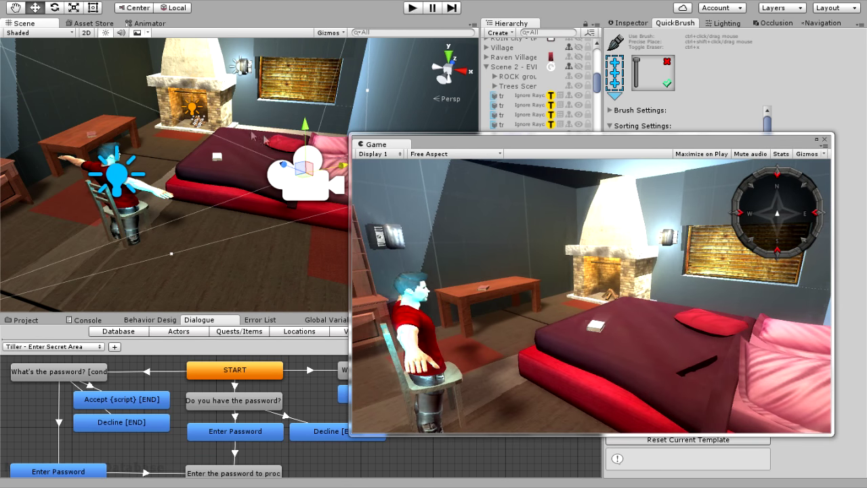
left_click_drag(380, 143, 77, 29)
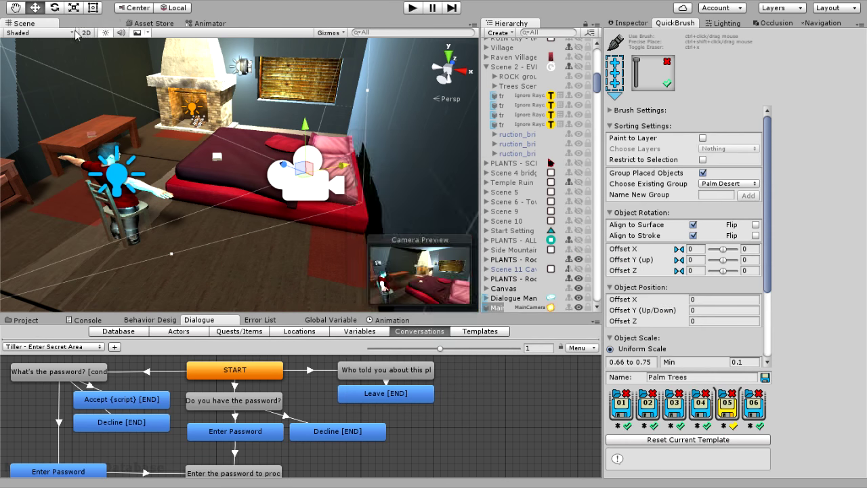
left_click(41, 25)
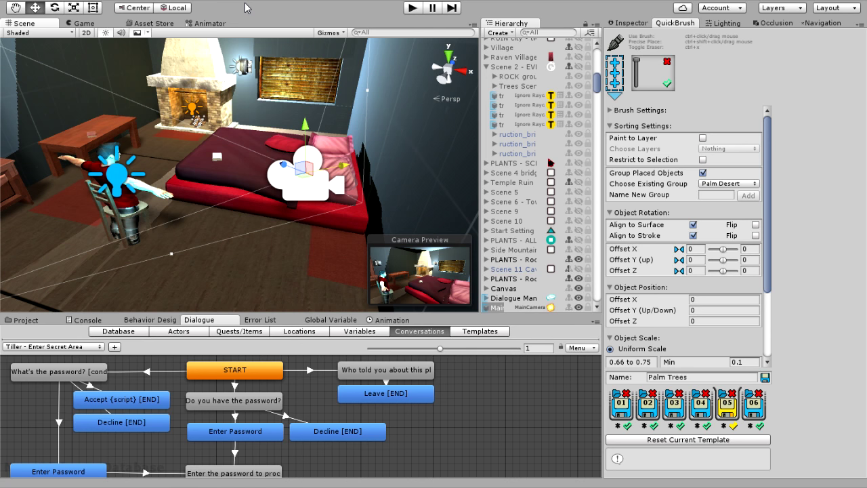
Locate the Bedroom group through one of its floor pieces, then collapse, select and frame the whole group
mouse_move(289, 205)
right_mouse_down()
mouse_move(232, 220)
mouse_move(297, 206)
mouse_move(286, 208)
right_mouse_up()
left_click(286, 221)
scroll(513, 96, "up", 2)
scroll(513, 95, "up", 8)
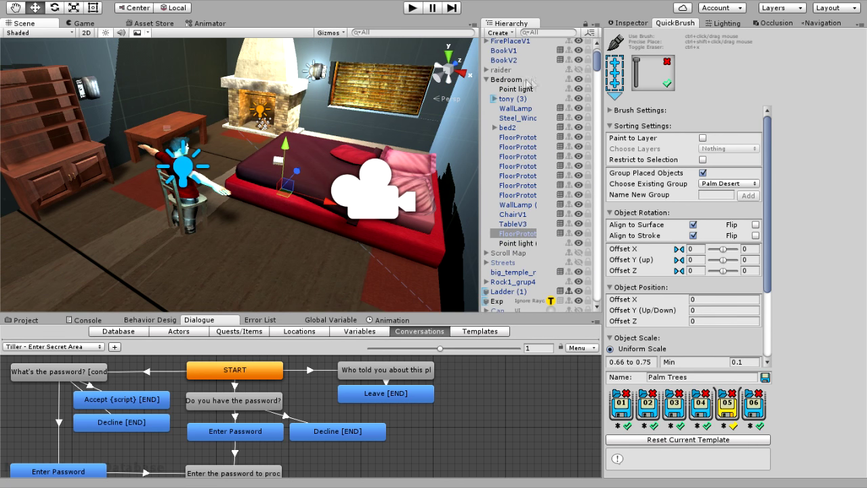
left_click(527, 80)
left_click(486, 79)
right_click_drag(300, 112, 301, 112)
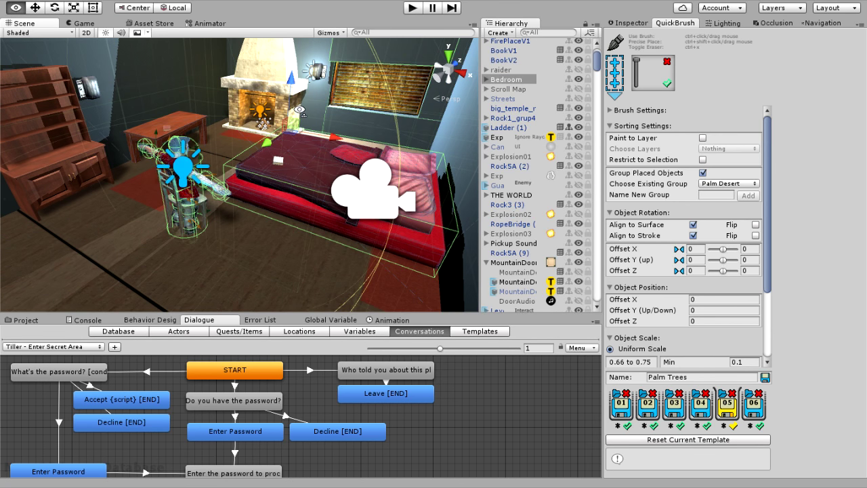
double_click(526, 80)
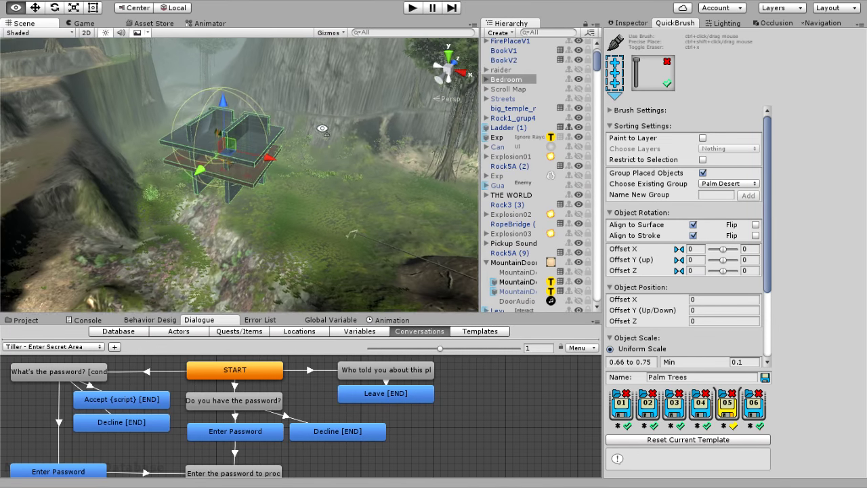
Deactivate the Bedroom group and widen the object list to read the full object names
right_click_drag(294, 139, 364, 99)
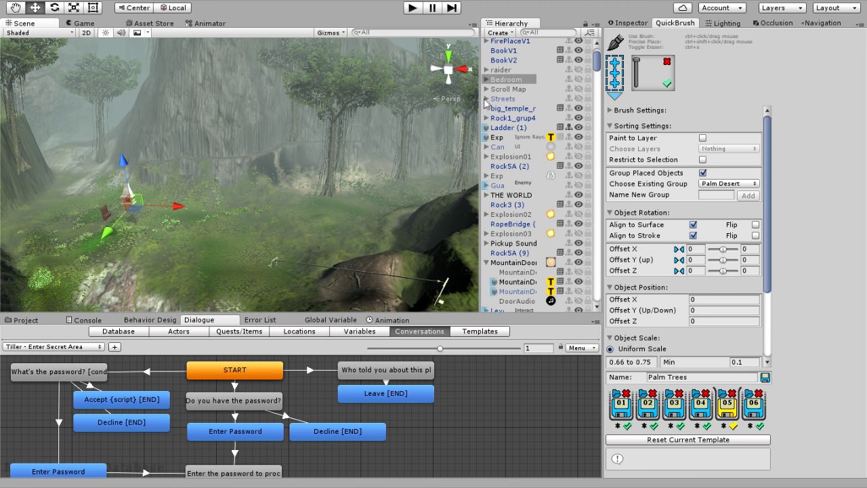
left_click_drag(480, 99, 414, 99)
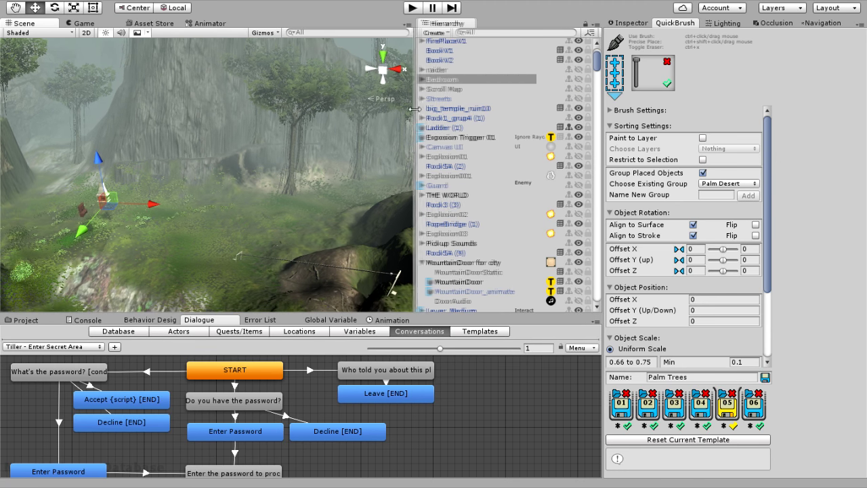
scroll(548, 71, "up", 5)
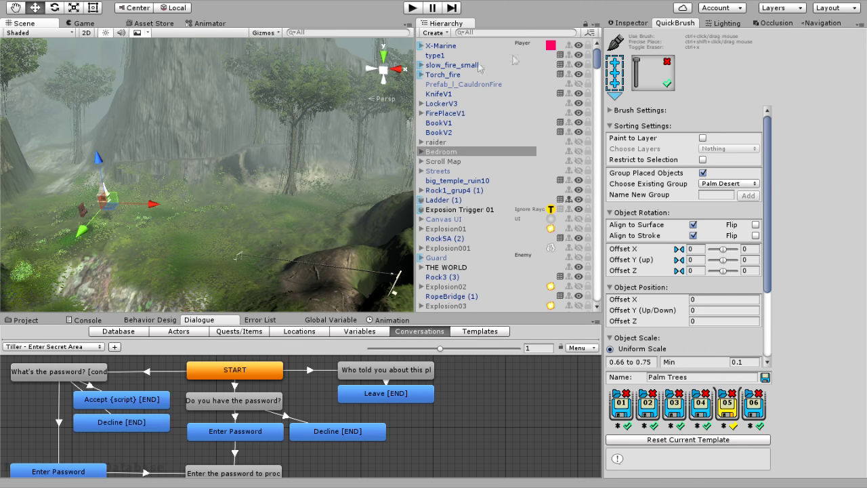
left_click(448, 23)
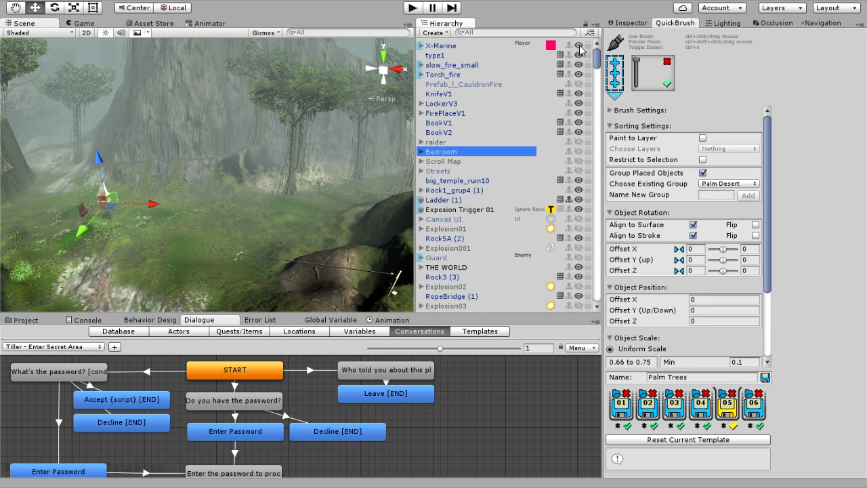
scroll(495, 190, "down", 5)
scroll(494, 190, "up", 5)
Find the trigger markers near the dark cave entrance and inspect the settings of Scene 4 Transition Trigger - active (1)
right_click_drag(337, 175, 219, 149)
key("w")
right_click_drag(273, 157, 217, 287)
left_click(218, 287)
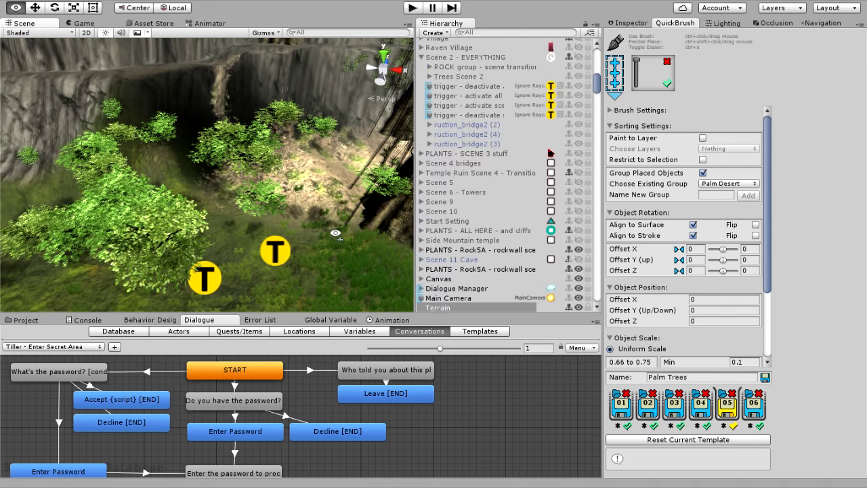
left_click(630, 23)
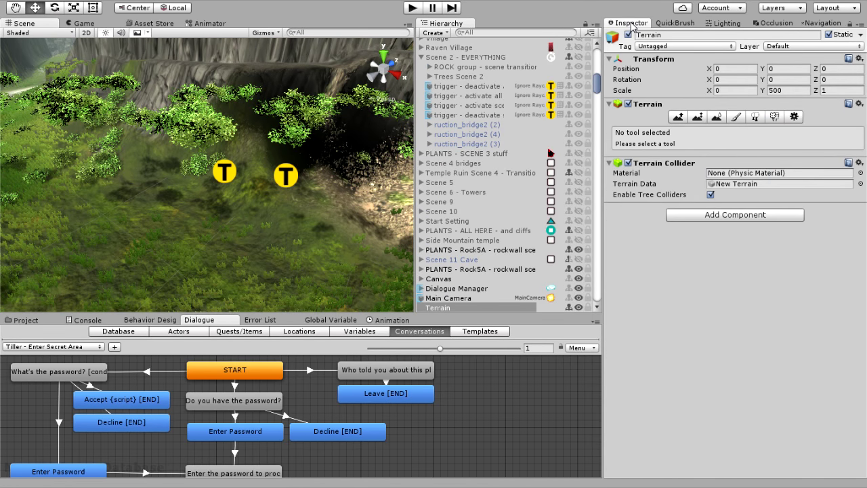
left_click(226, 173)
right_click_drag(227, 177, 241, 269)
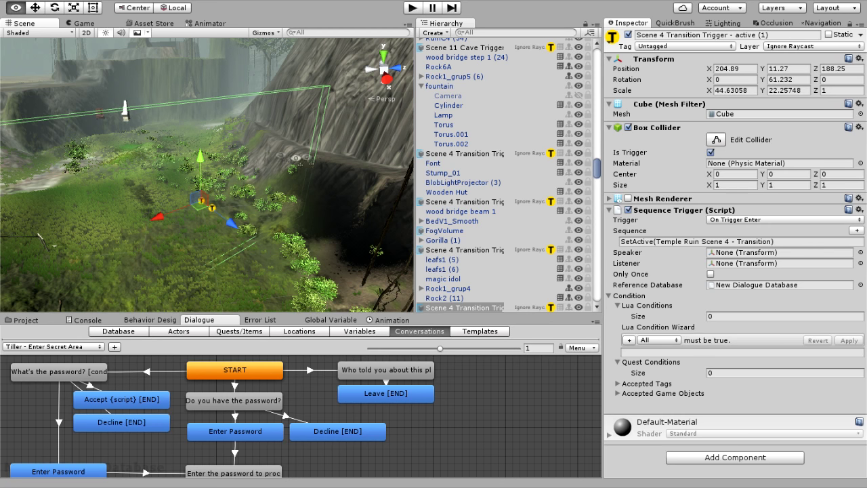
Survey the area beyond the trigger up to the large tree and rock wall, and enlarge the Scene view
left_click_drag(309, 162, 354, 136, "alt")
key("w")
right_click_drag(354, 135, 404, 113)
right_click_drag(364, 169, 317, 168)
left_click_drag(318, 168, 221, 159, "alt")
key("w")
right_click_drag(221, 160, 723, 193)
left_click_drag(723, 193, 705, 194, "alt")
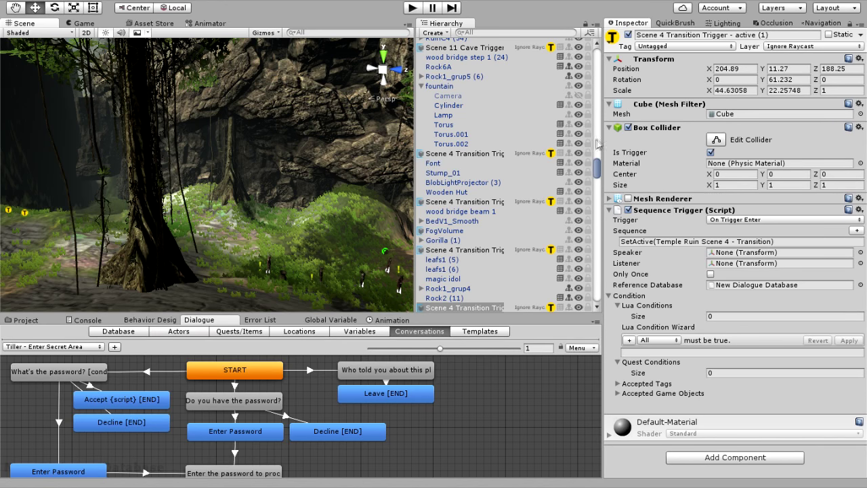
left_click_drag(600, 137, 664, 136)
left_click_drag(461, 54, 531, 81)
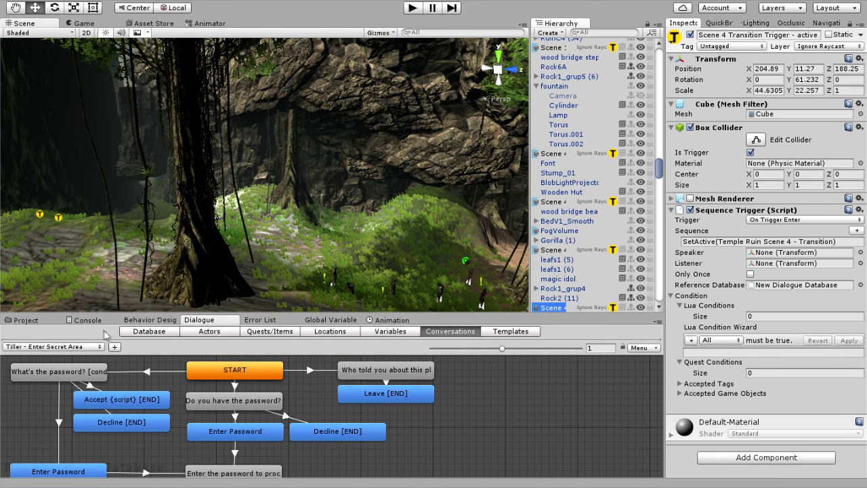
Activate the Temple Ruin Scene 4 - Transition group and view the temple ruin in the scene
scroll(594, 140, "down", 5)
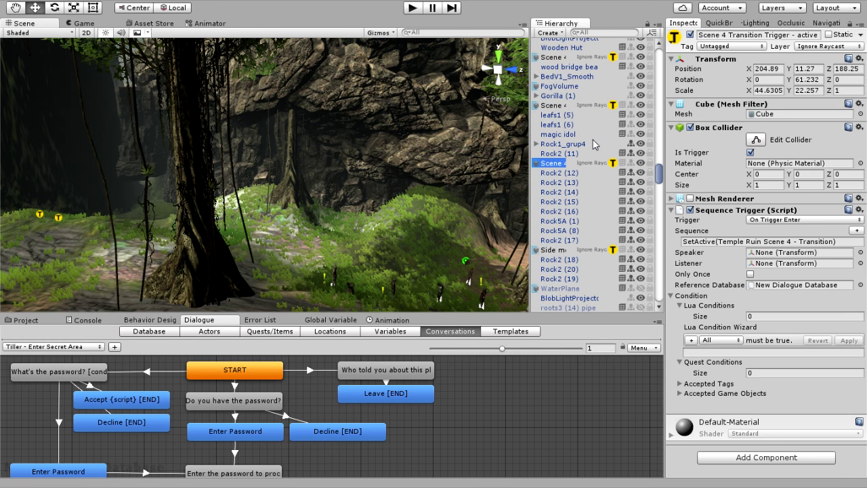
scroll(595, 143, "up", 10)
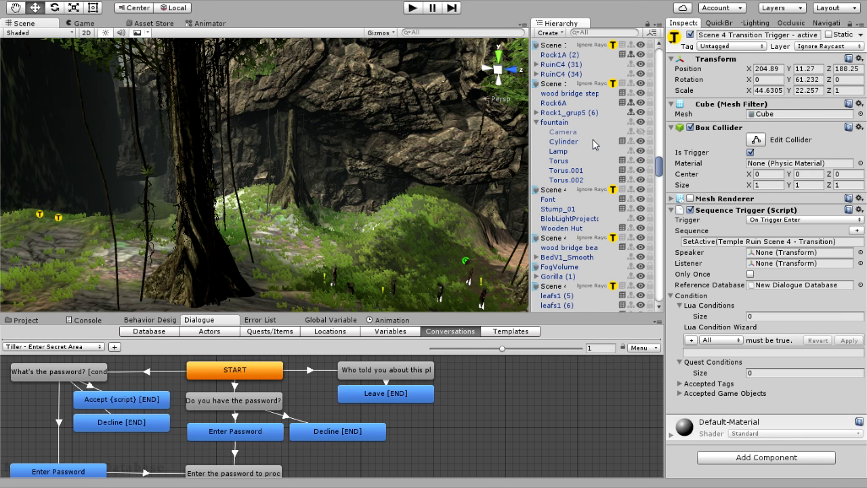
scroll(594, 143, "up", 6)
left_click_drag(659, 124, 660, 80)
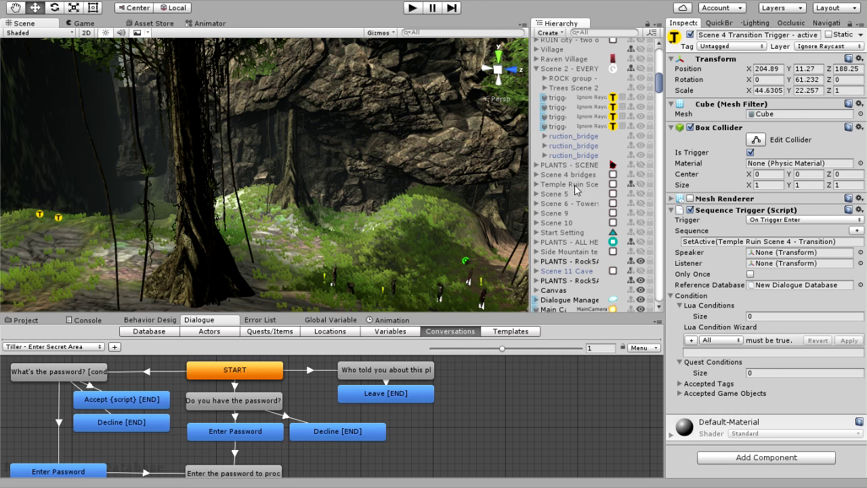
left_click(575, 186)
left_click(639, 184)
right_click_drag(366, 154, 375, 156)
left_click_drag(375, 156, 779, 189, "alt")
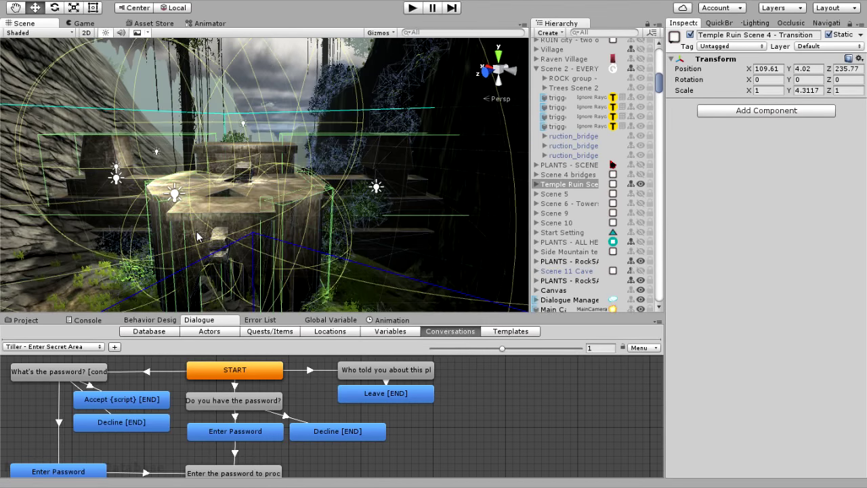
Inspect an Area Light on the temple ruin, then reselect its parent group and view the path with trigger markers
left_click(175, 195)
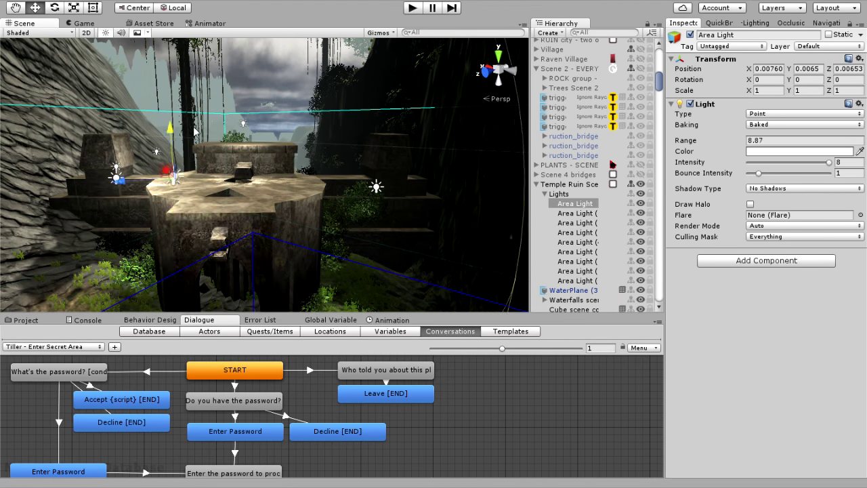
left_click_drag(193, 131, 237, 178)
double_click(586, 188)
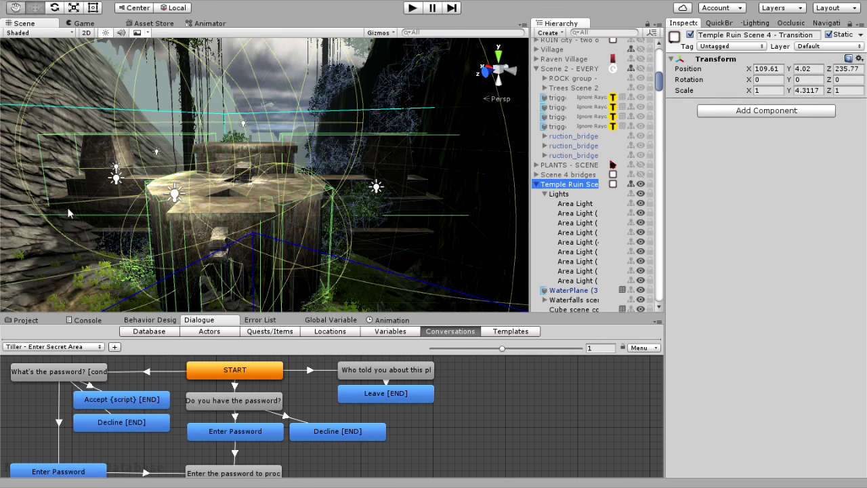
left_click_drag(238, 181, 213, 183, "alt")
left_click_drag(262, 271, 372, 133, "alt")
right_click_drag(372, 133, 83, 239)
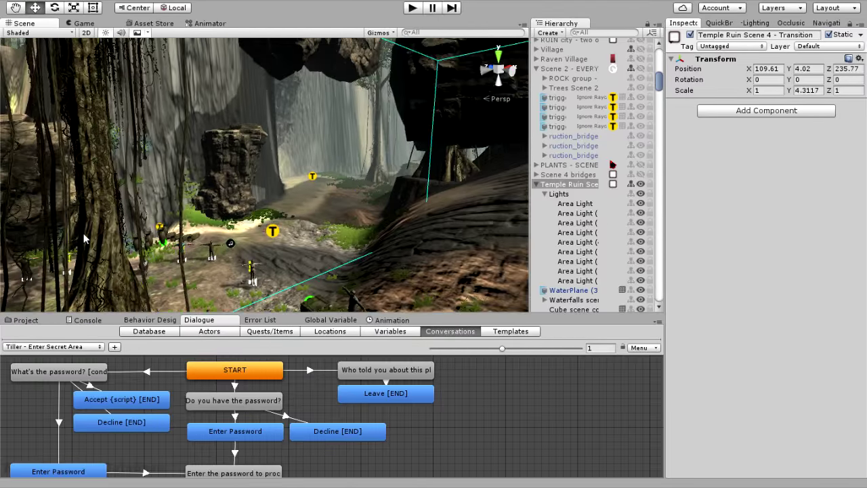
Collapse the Temple Ruin Scene 4 group and activate the Scene 8 - Scenario Ruins group
left_click(536, 185)
scroll(630, 234, "down", 5)
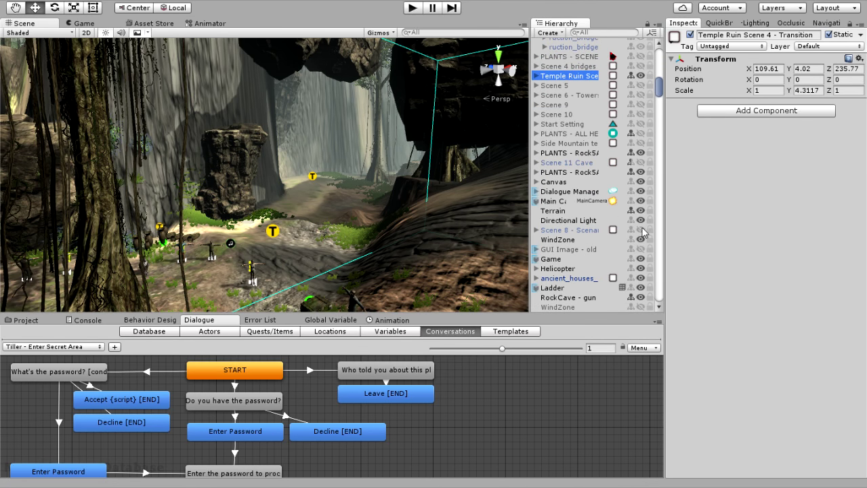
left_click_drag(346, 191, 232, 194, "alt")
right_click_drag(232, 194, 324, 174)
key("w")
Select the mLeopard (1) object on the rocks, collapse the Scene 8 group and view the ruins' steps
left_click(315, 179)
right_click_drag(372, 193, 388, 192)
key("s")
mouse_move(387, 193)
left_mouse_down("alt")
mouse_move(351, 216)
mouse_move(226, 204)
mouse_move(327, 180)
mouse_move(276, 179)
mouse_move(261, 191)
mouse_move(430, 193)
mouse_move(333, 167)
mouse_move(344, 186)
mouse_move(378, 190)
left_mouse_up("alt")
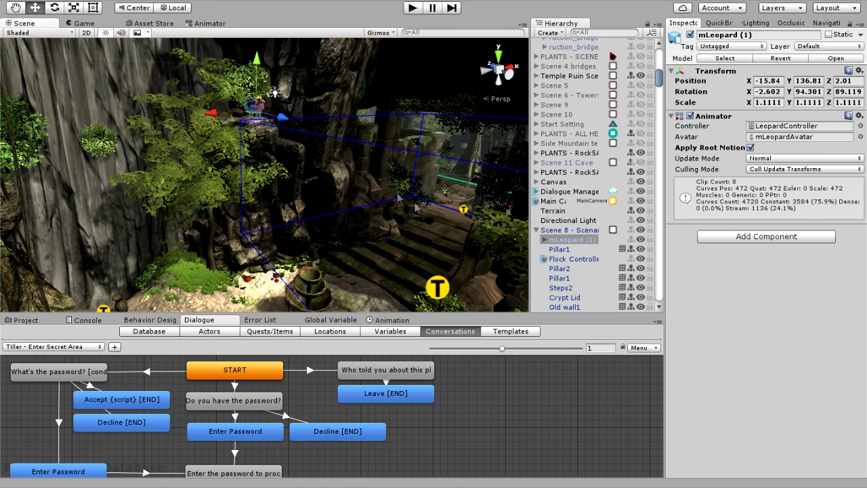
left_click(537, 229)
left_click_drag(341, 220, 371, 171, "alt")
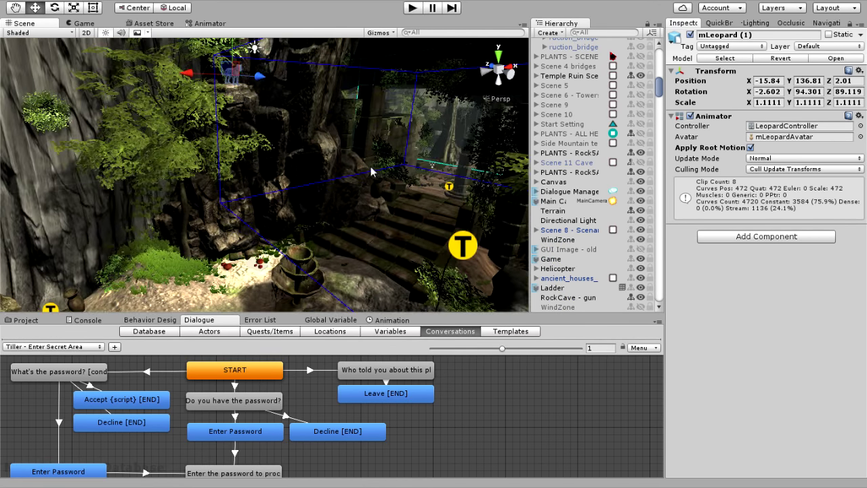
Browse the project's Editor folder through its images and icons down to the Trigger icon
left_click(24, 320)
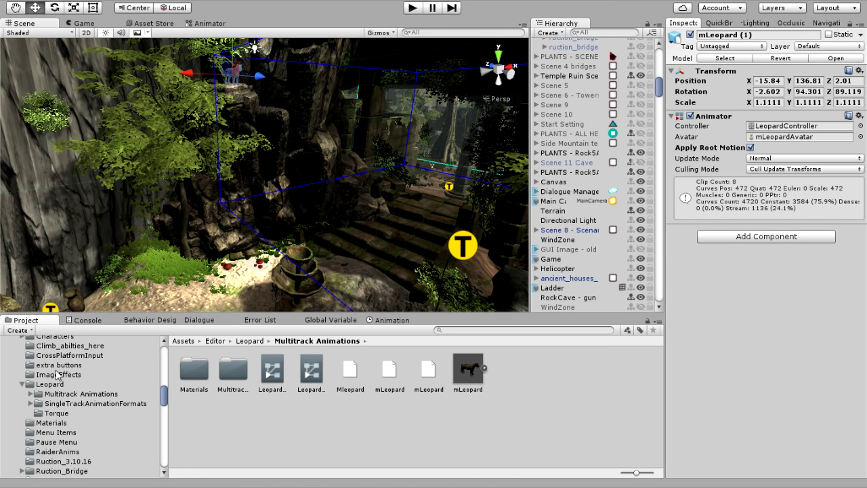
scroll(57, 375, "up", 10)
left_click(50, 459)
scroll(50, 447, "down", 8)
scroll(49, 433, "up", 2)
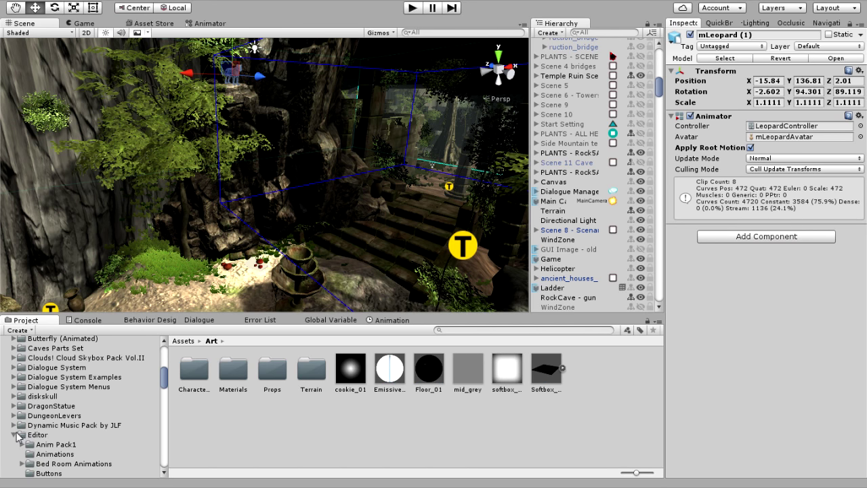
left_click(43, 439)
scroll(237, 394, "down", 2)
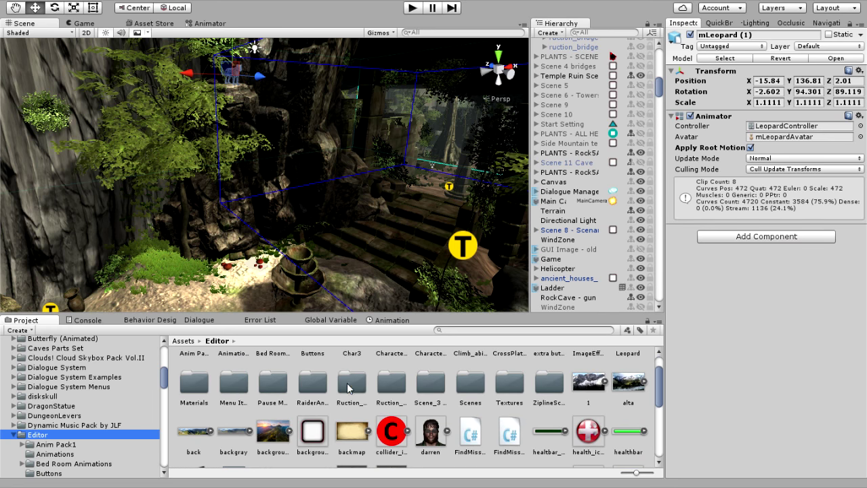
scroll(347, 387, "down", 6)
scroll(348, 387, "down", 1)
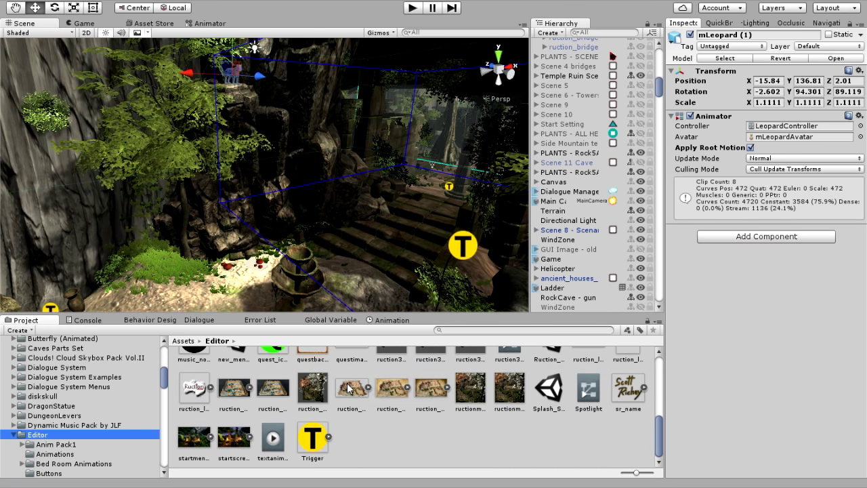
View the leopard on its rock and locate the LeopardController asset assigned to its Animator
left_click(391, 427)
key("w")
right_click_drag(339, 138, 309, 127)
left_click_drag(309, 126, 279, 125, "alt")
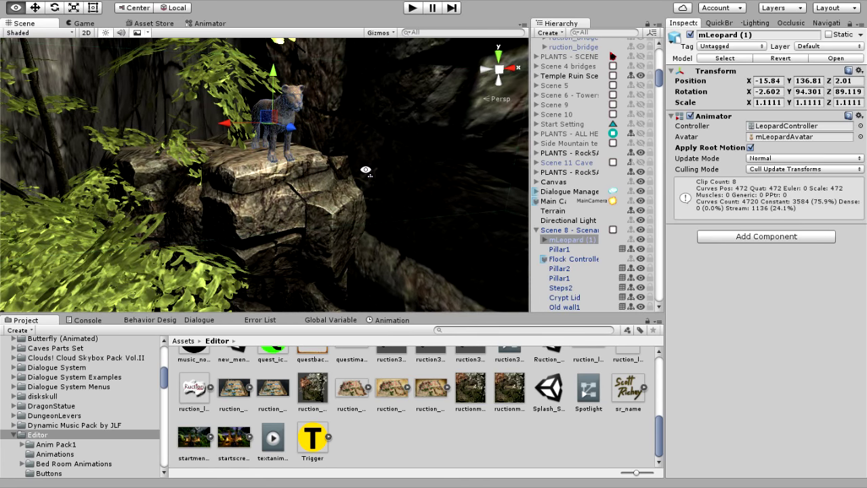
left_click_drag(365, 171, 342, 175, "alt")
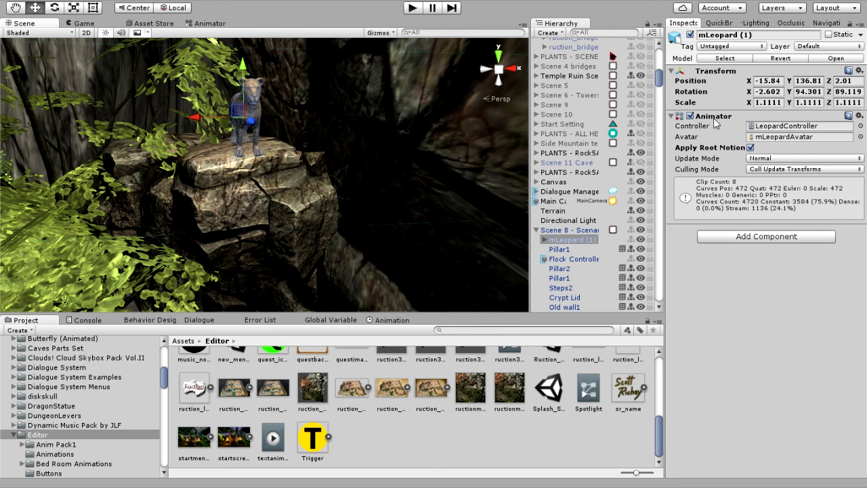
left_click(779, 127)
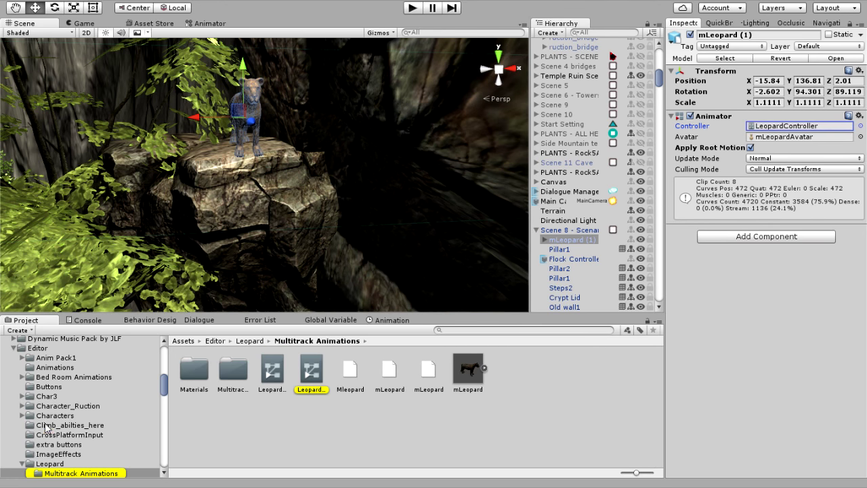
scroll(49, 427, "down", 3)
left_click(313, 374)
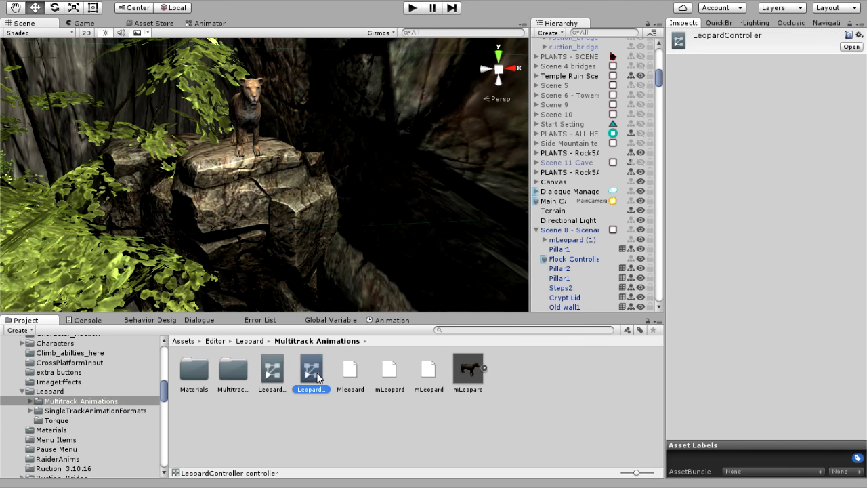
Reselect the leopard, locate its controller asset again and look up the Animator Controller entry among the asset creation options
left_click(248, 125)
left_click(788, 128)
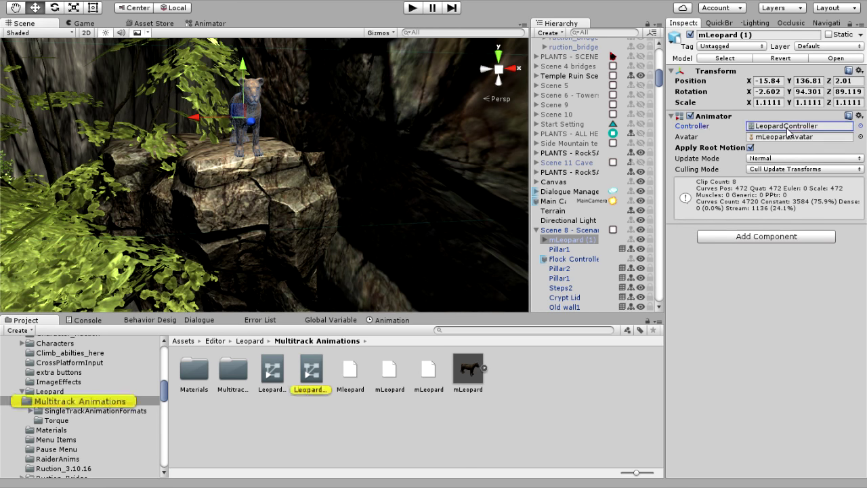
left_click(313, 371)
right_click(374, 425)
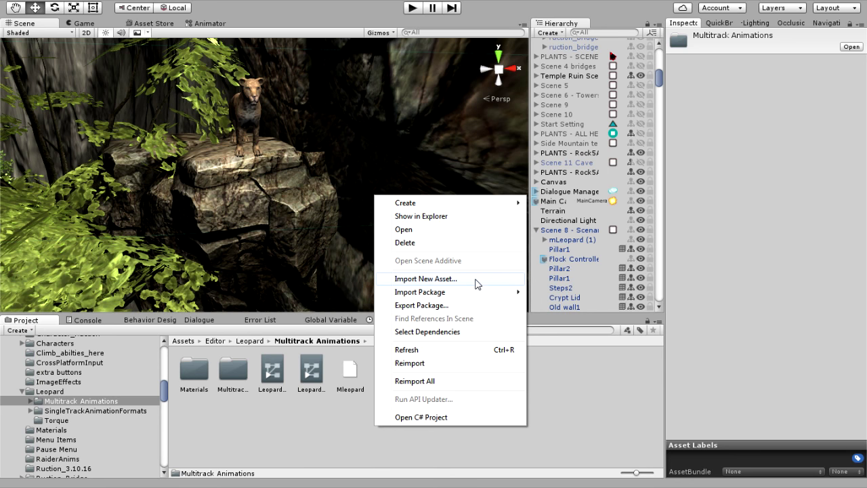
mouse_move(465, 212)
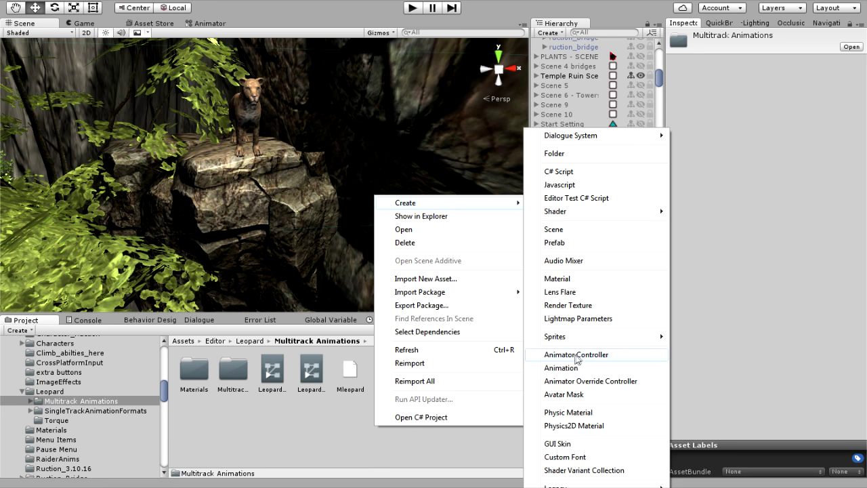
left_click(361, 414)
Open LeopardController in the Animator and view its idle, gnaw and tiger states
left_click(309, 363)
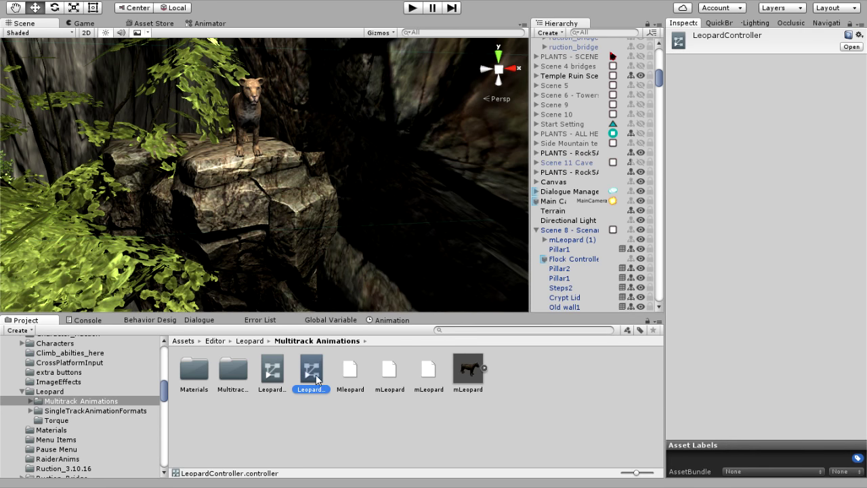
left_click(404, 436)
left_click(310, 369)
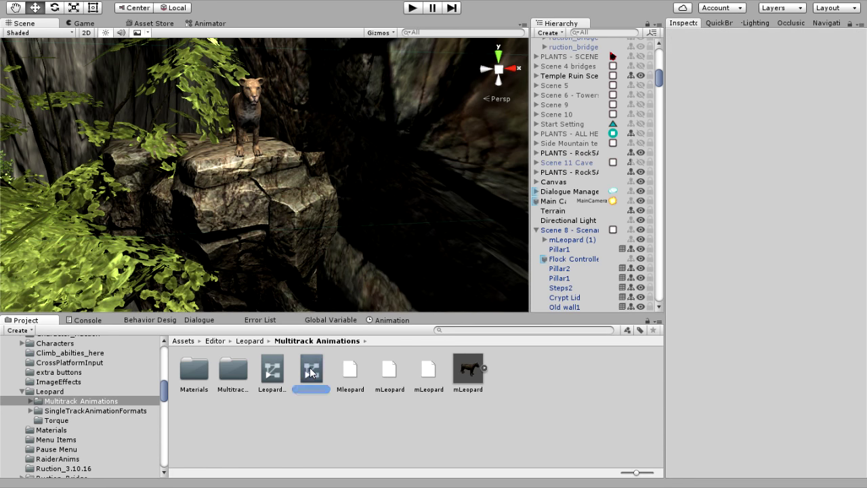
left_click(209, 24)
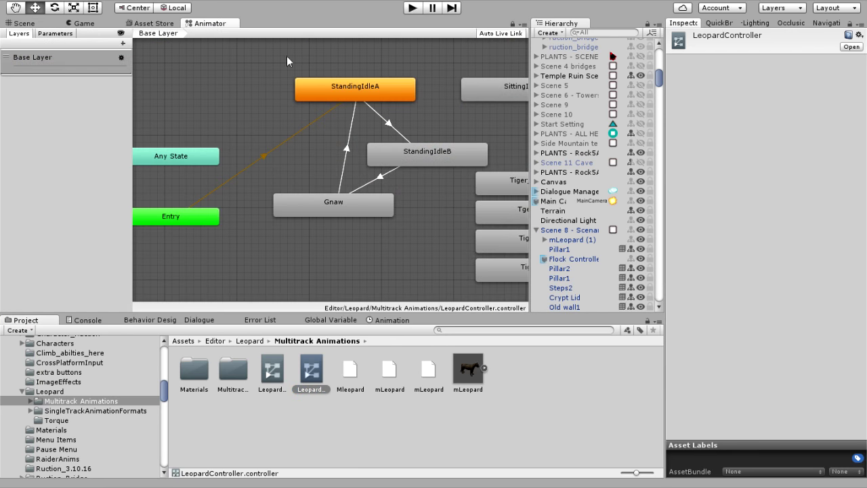
middle_click_drag(416, 160, 321, 147)
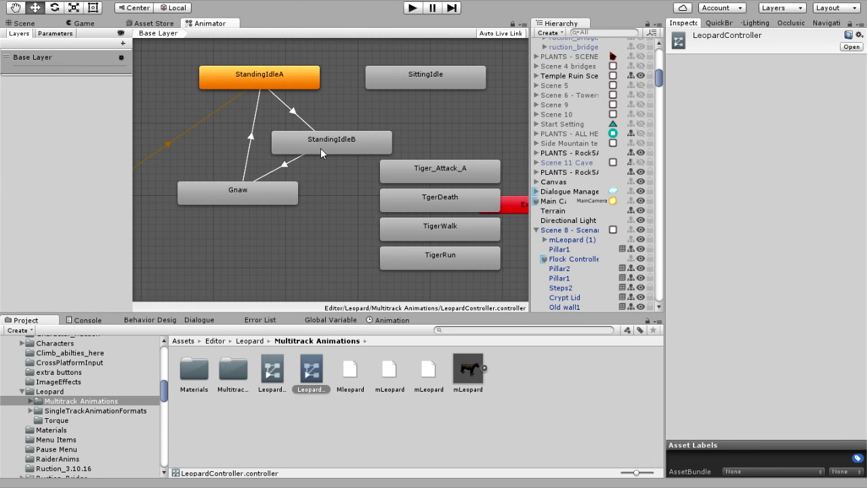
middle_click_drag(299, 186, 301, 187)
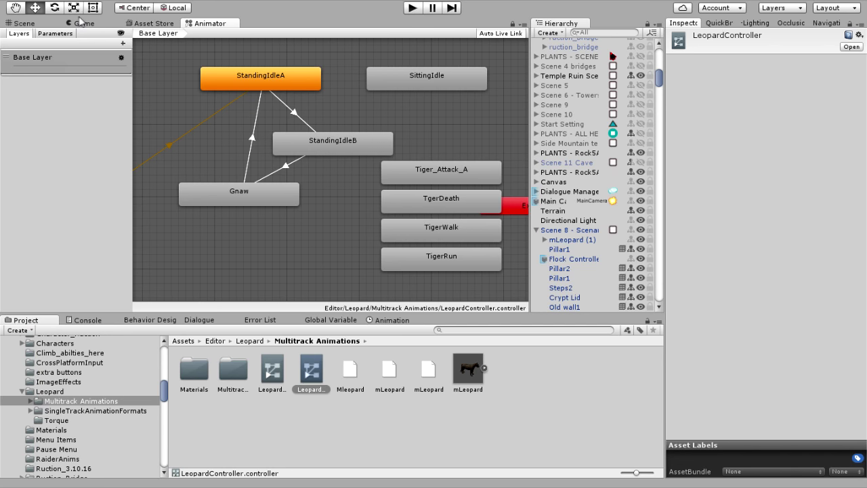
View the leopard in the scene, then return to its Animator graph and examine the StandingIdleA, StandingIdleB and Gnaw loop
left_click(22, 23)
mouse_move(23, 23)
left_mouse_down()
mouse_move(156, 80)
mouse_move(48, 54)
mouse_move(30, 23)
left_mouse_up()
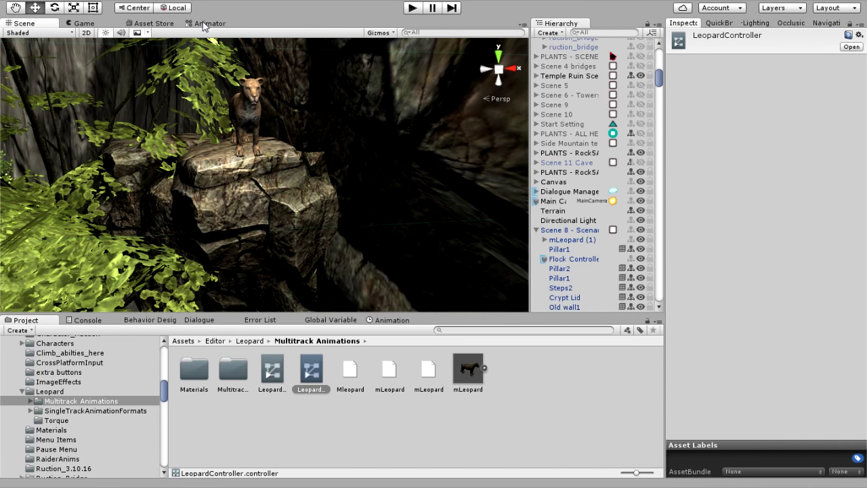
left_click(207, 24)
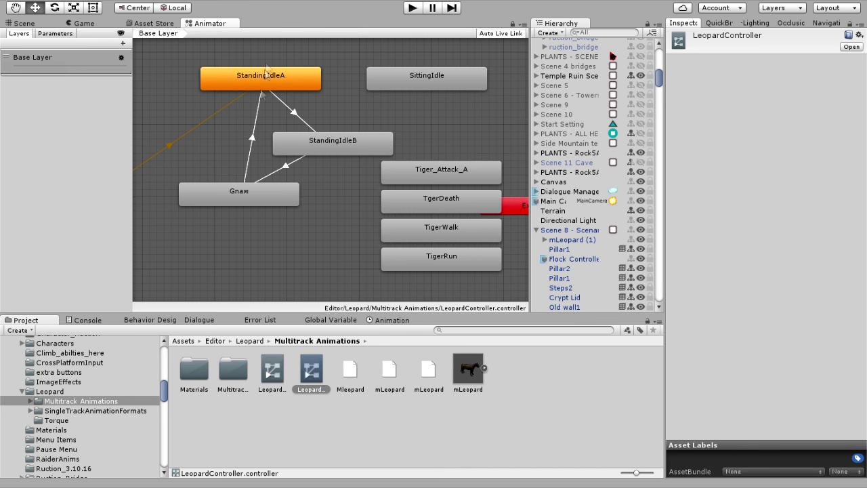
mouse_move(238, 144)
middle_mouse_down()
mouse_move(250, 145)
mouse_move(235, 146)
middle_mouse_up()
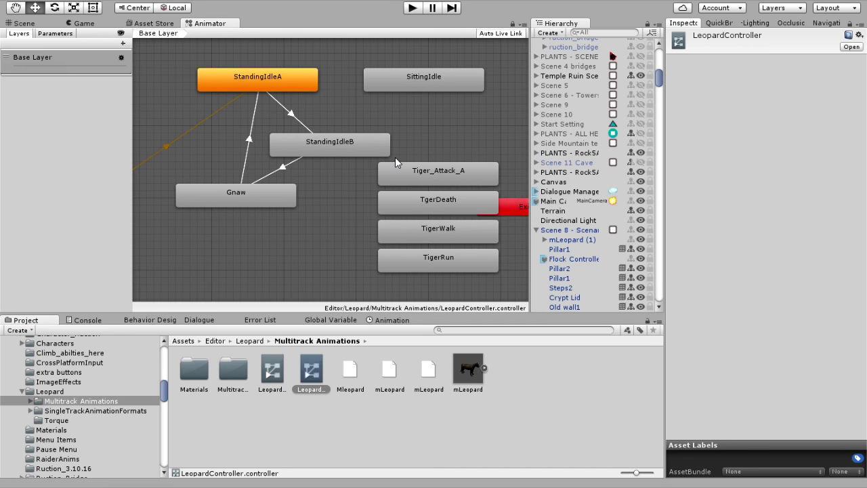
middle_click_drag(395, 157, 390, 159)
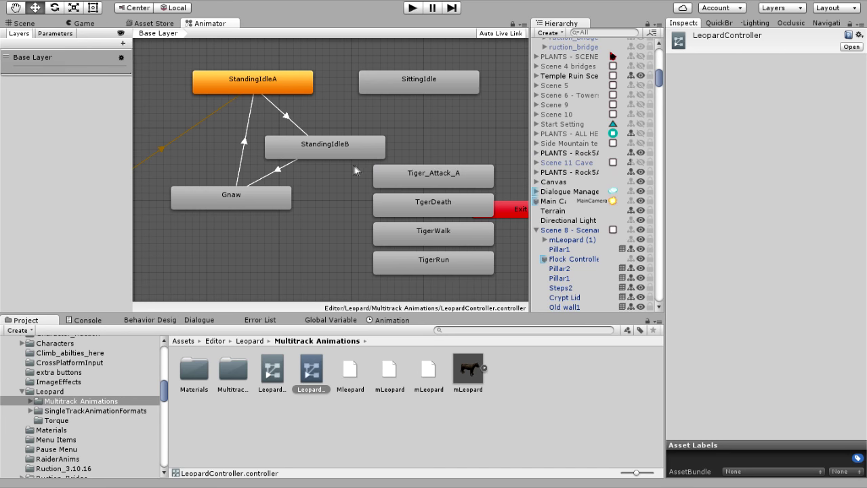
middle_click_drag(275, 143, 323, 140)
Inspect the three looping states, moving StandingIdleB slightly up and aligning StandingIdleA directly above Gnaw
left_click(318, 83)
left_click(285, 195)
left_click(324, 76)
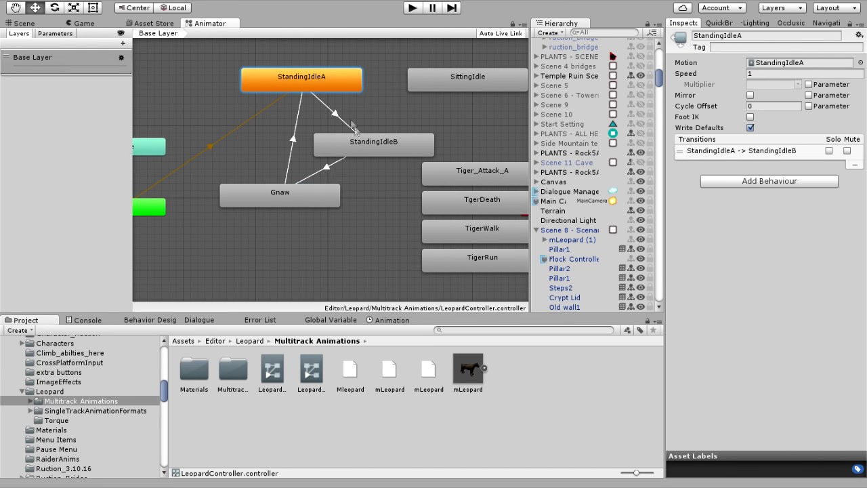
left_click(375, 149)
left_click_drag(375, 147, 382, 141)
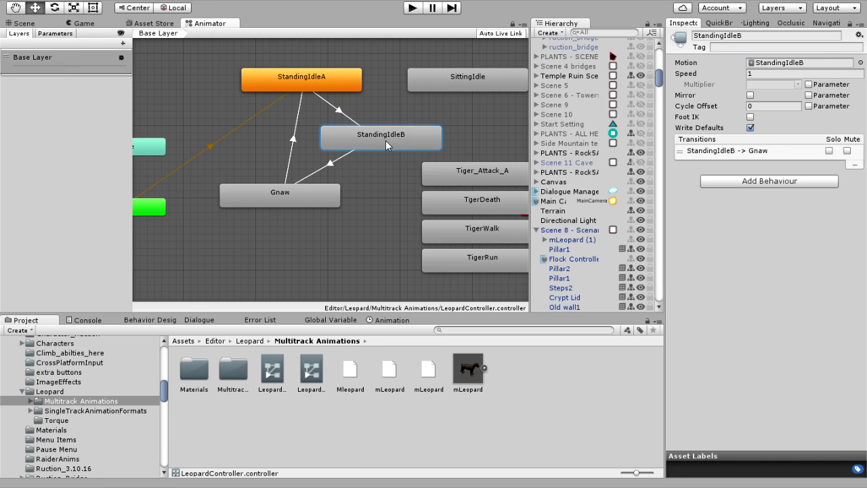
left_click_drag(323, 79, 299, 80)
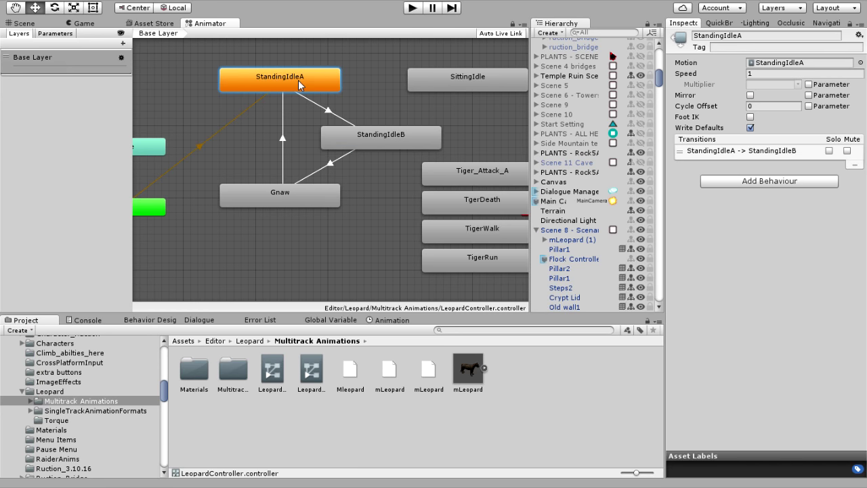
left_click(259, 189)
middle_click_drag(258, 155, 297, 157)
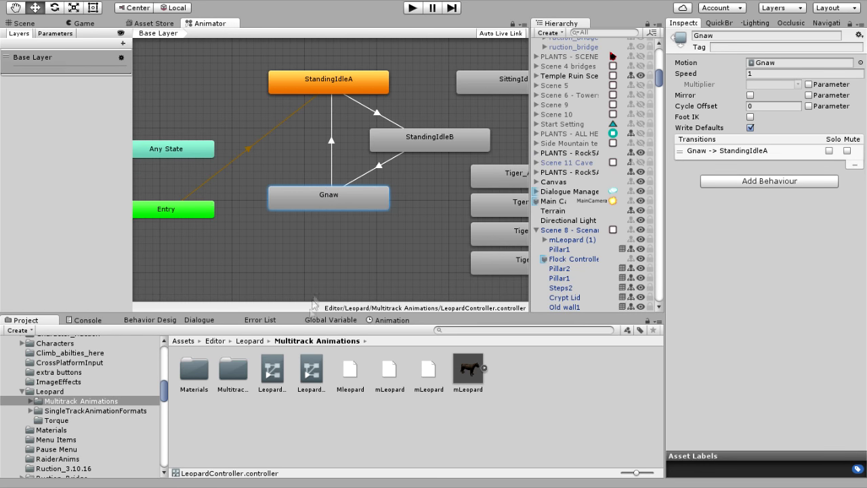
Browse the Leopard folder into Multitrack LODS and expand the leopard model to list its animation clips
left_click(61, 392)
left_click(231, 369)
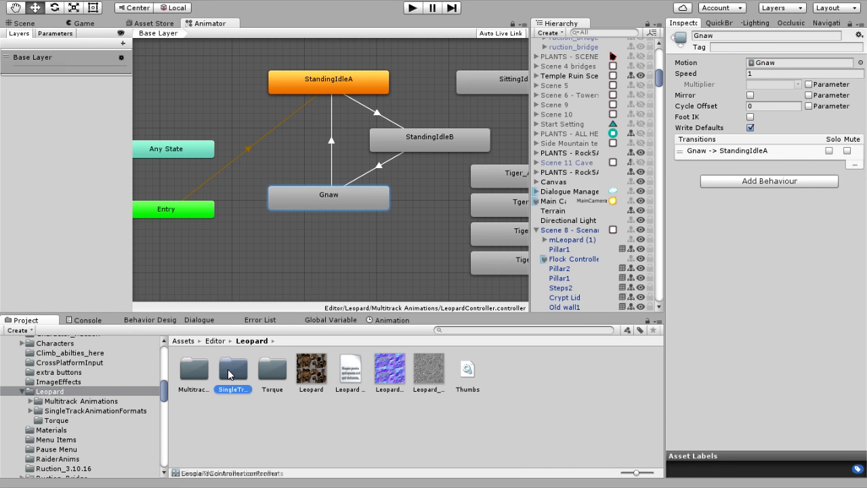
left_click(190, 374)
double_click(190, 374)
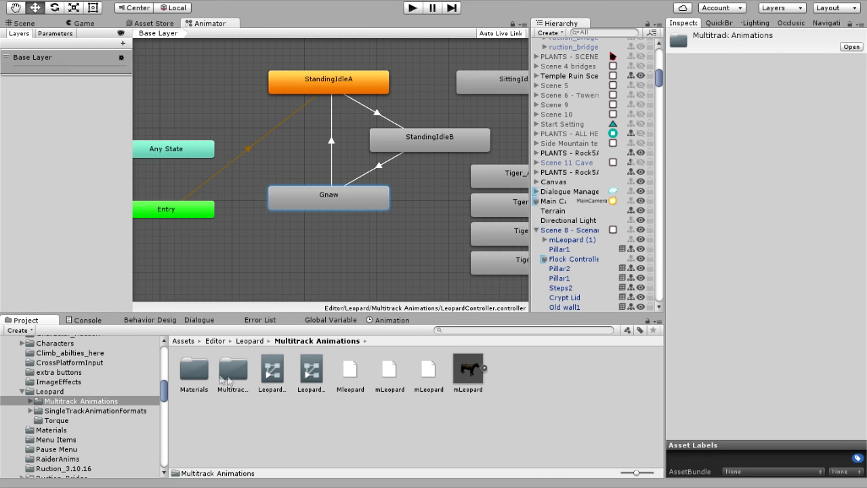
double_click(196, 373)
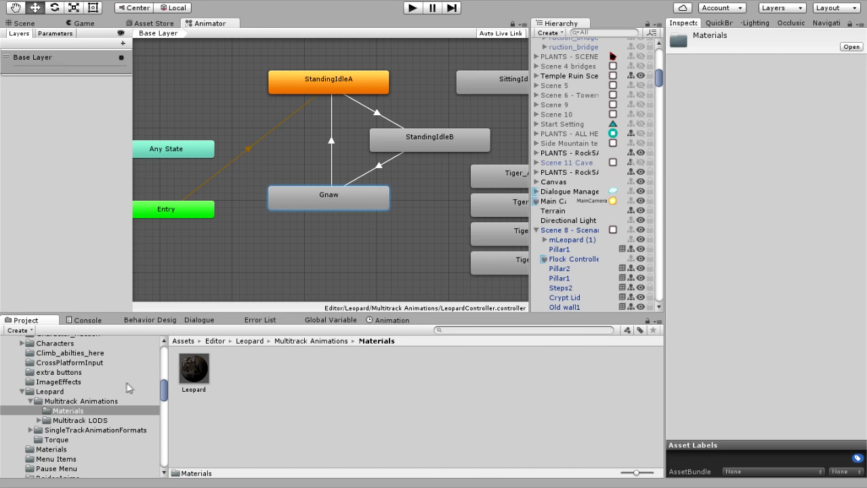
left_click(109, 400)
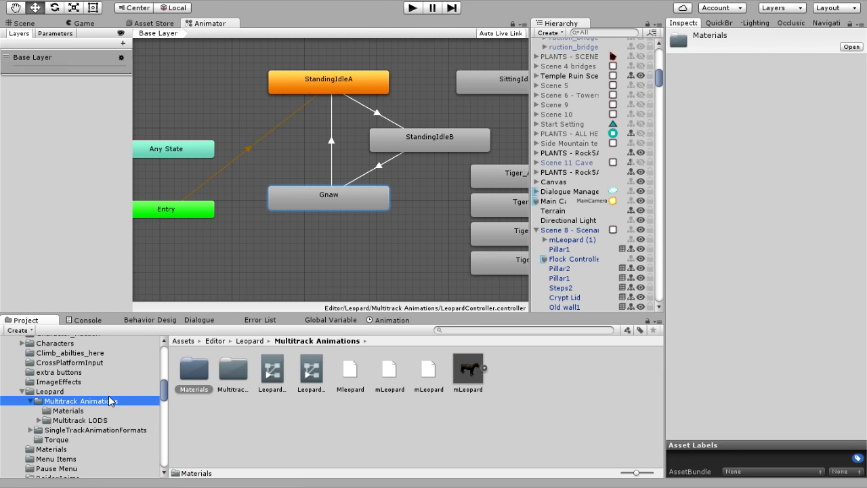
double_click(233, 369)
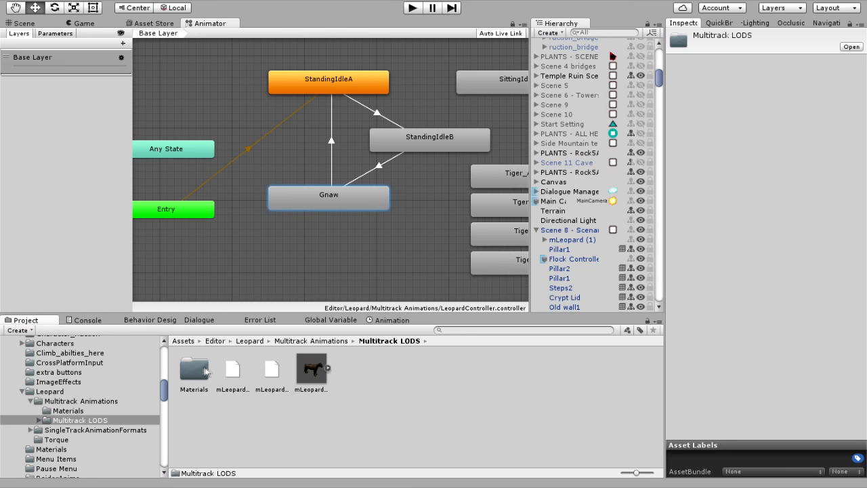
left_click(325, 368)
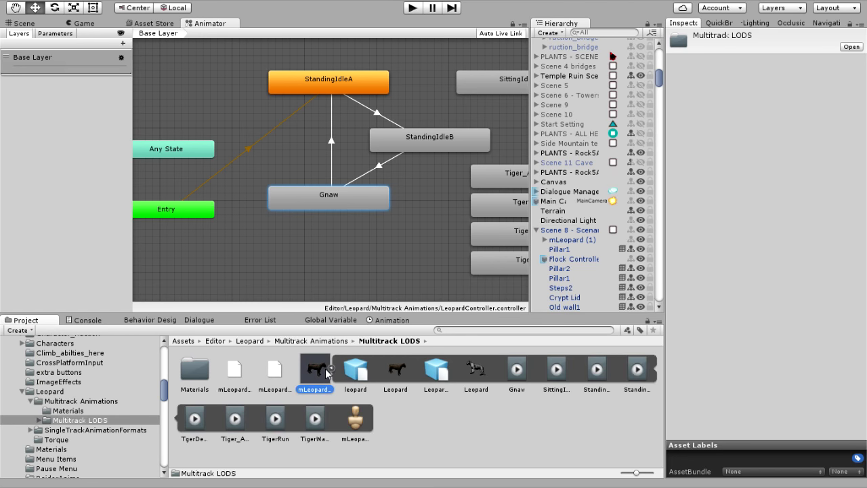
left_click(537, 407)
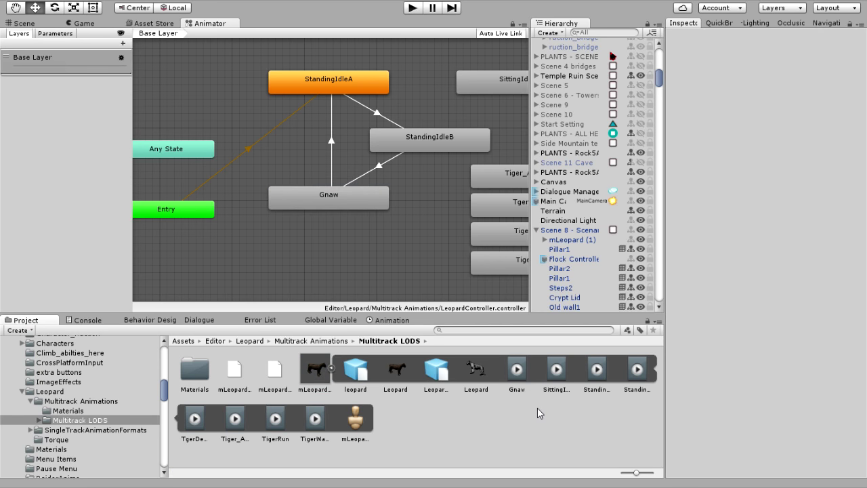
Look at the Gnaw and SittingIdle clips, then play StandingIdleA in the preview from a closer angle
left_click(516, 369)
left_click(557, 369)
left_click(596, 369)
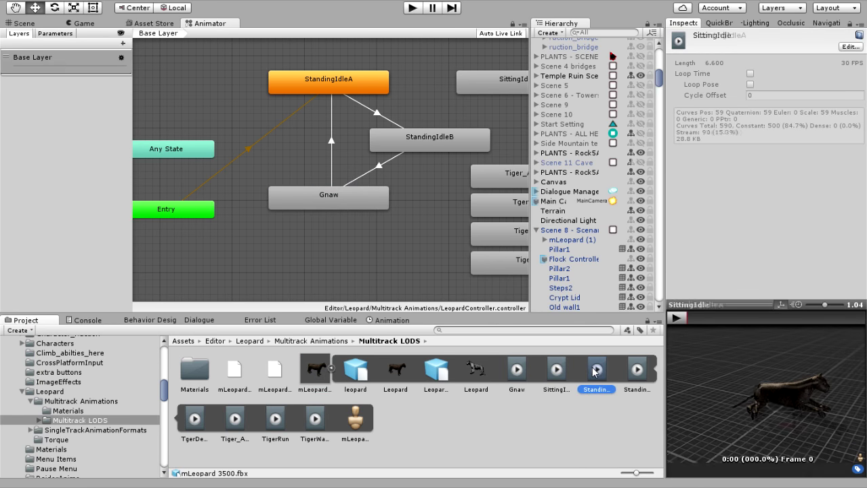
left_click(675, 323)
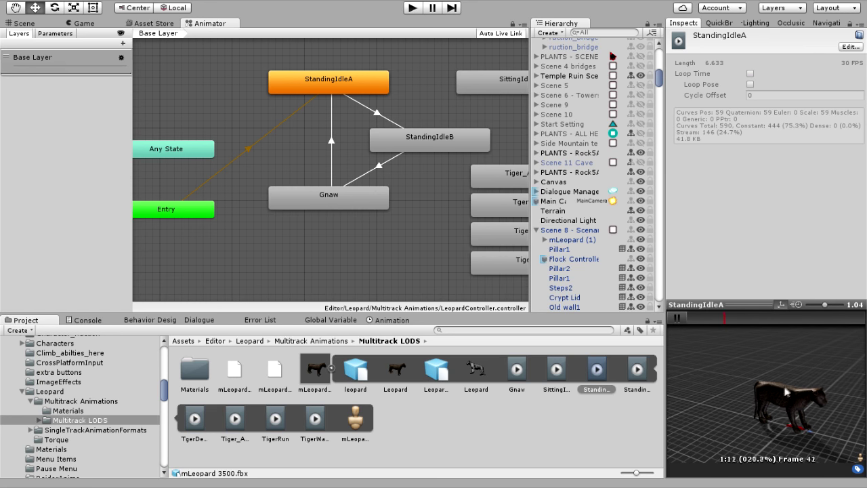
left_click_drag(786, 395, 768, 383)
scroll(768, 384, "up", 4)
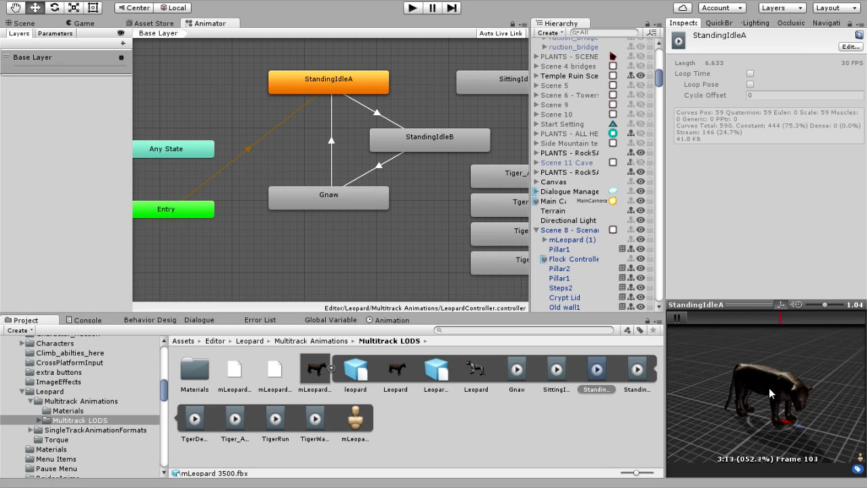
Select the StandingIdleB clip and view it in the preview
left_click(635, 368)
left_click(600, 368)
mouse_move(599, 371)
left_mouse_down()
mouse_move(610, 363)
mouse_move(396, 242)
mouse_move(441, 246)
mouse_move(595, 383)
left_mouse_up()
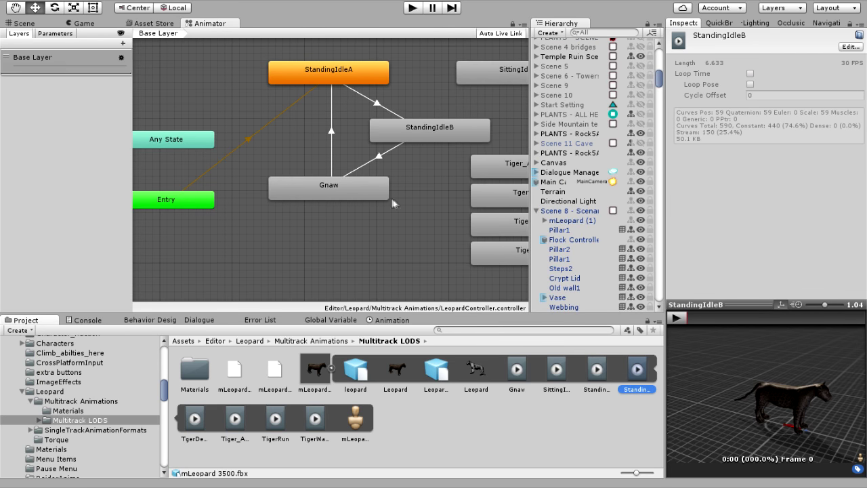
Examine the Gnaw and StandingIdleA states and their options for making transitions and setting the layer default state
left_click(371, 195)
middle_click_drag(436, 186, 332, 236)
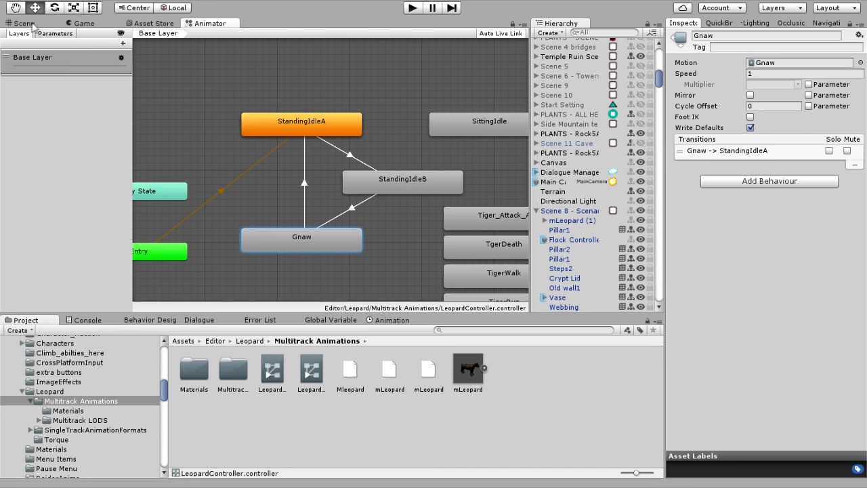
left_click(149, 253)
left_click(300, 123)
right_click(301, 123)
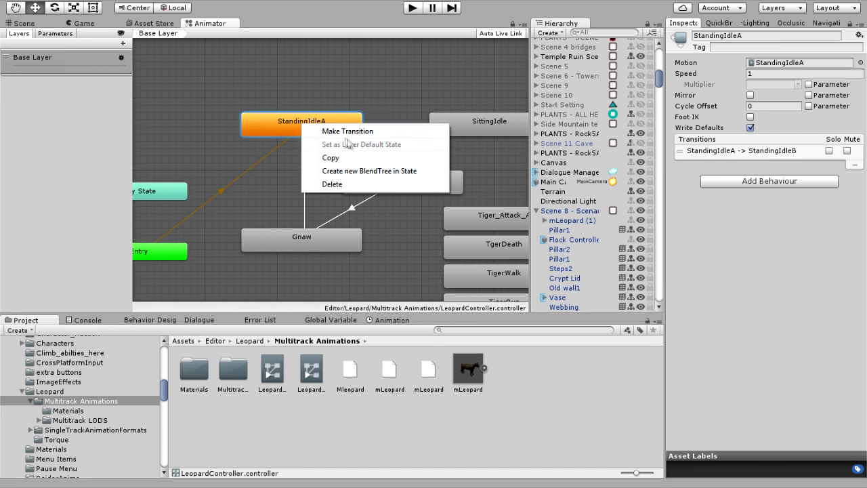
left_click(286, 151)
right_click(285, 232)
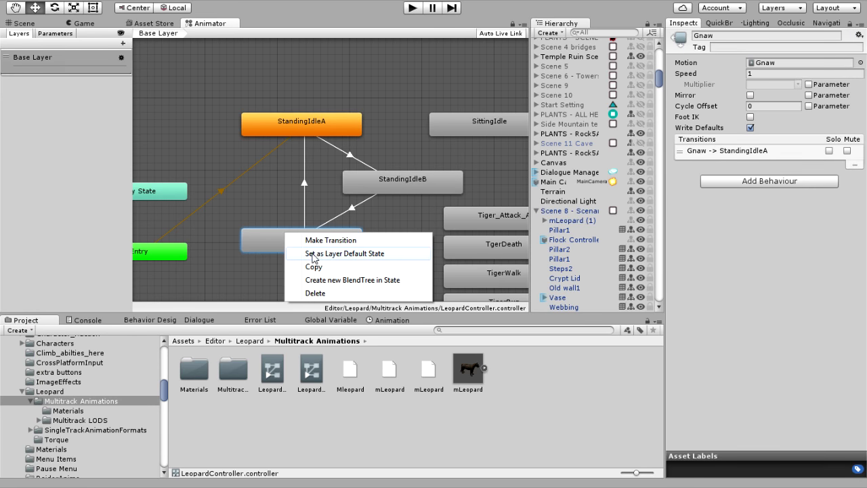
left_click(262, 207)
left_click(302, 128)
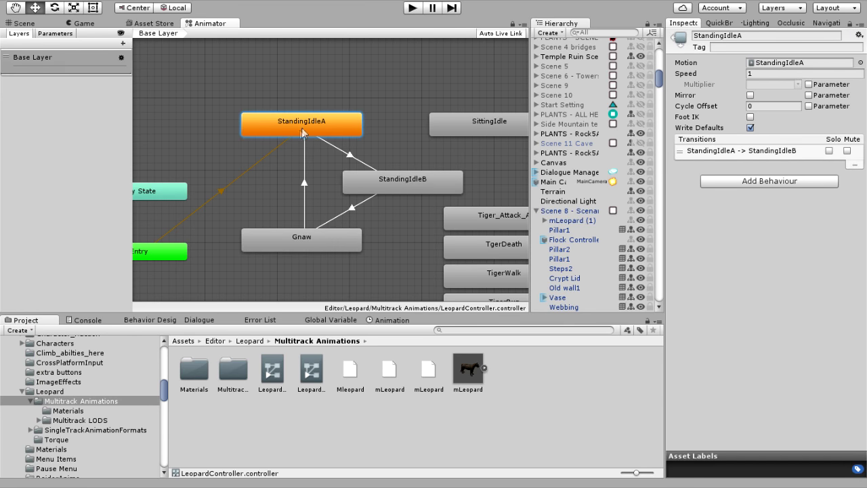
right_click(342, 135)
left_click(320, 176)
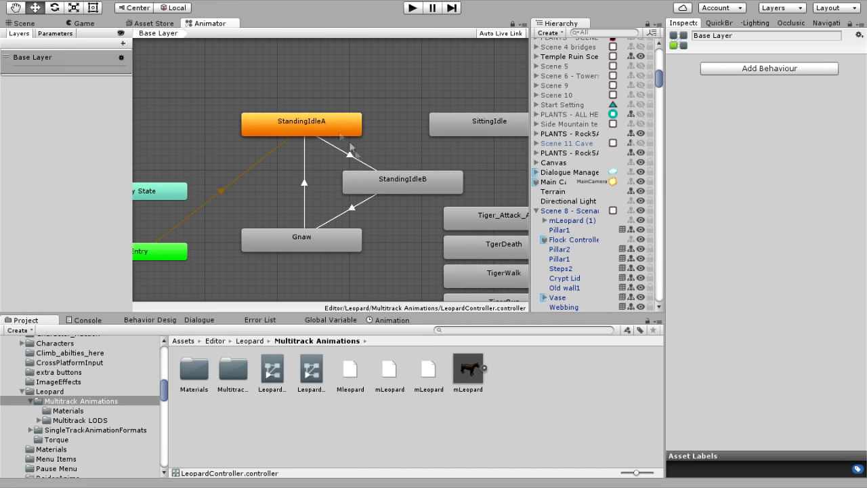
Inspect the transition from StandingIdleA to StandingIdleB, and view the unconnected SittingIdle and tiger states
right_click(332, 124)
left_click(304, 178)
left_click(380, 183)
left_click(318, 232)
left_click(316, 141)
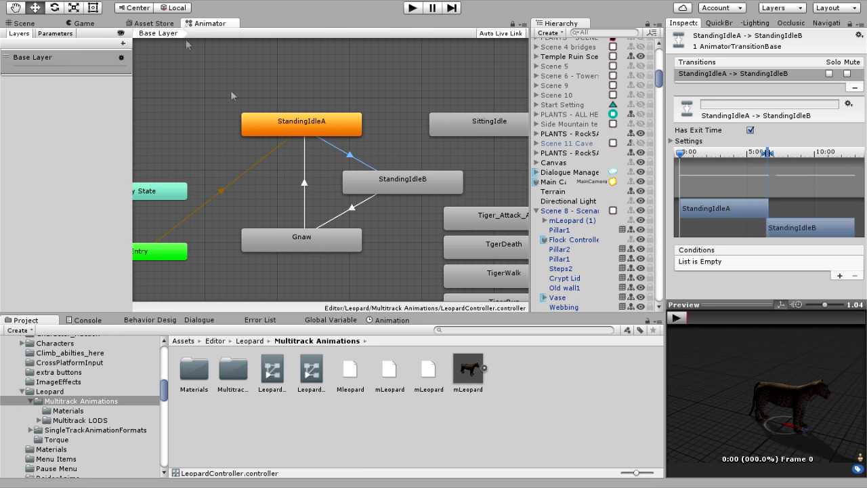
middle_click_drag(443, 166, 367, 110)
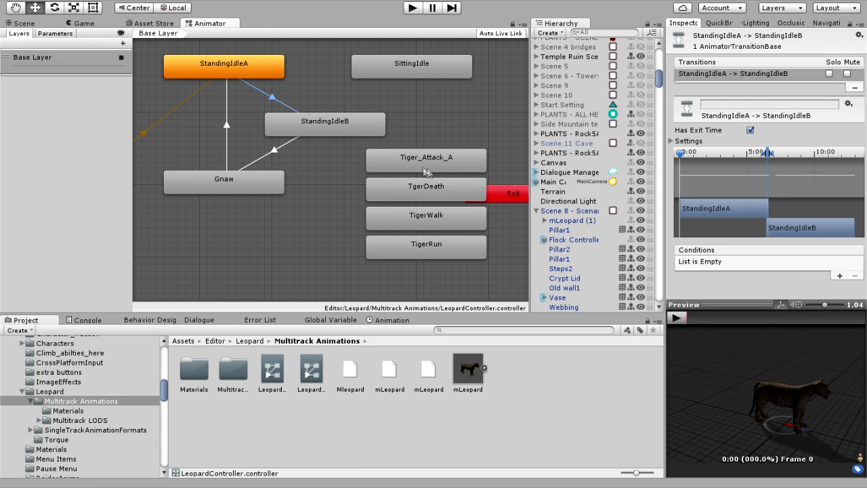
middle_click_drag(417, 153, 429, 173)
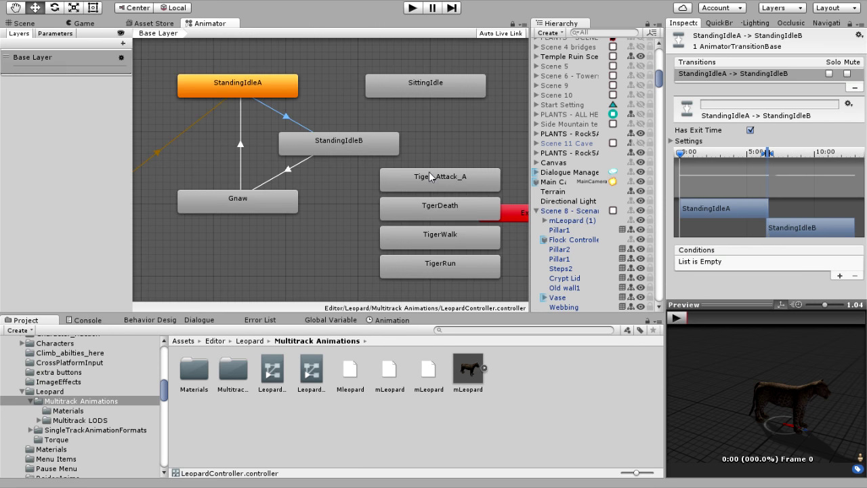
Inspect the Animator components of the Tiller and Misty characters in the scene
left_click(26, 23)
middle_click_drag(356, 129, 348, 139)
right_click_drag(348, 140, 383, 177)
left_click(305, 178)
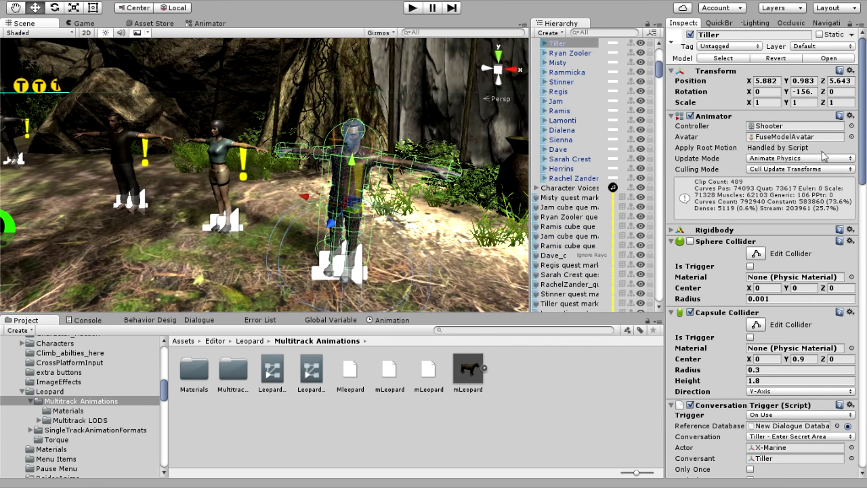
left_click(225, 157)
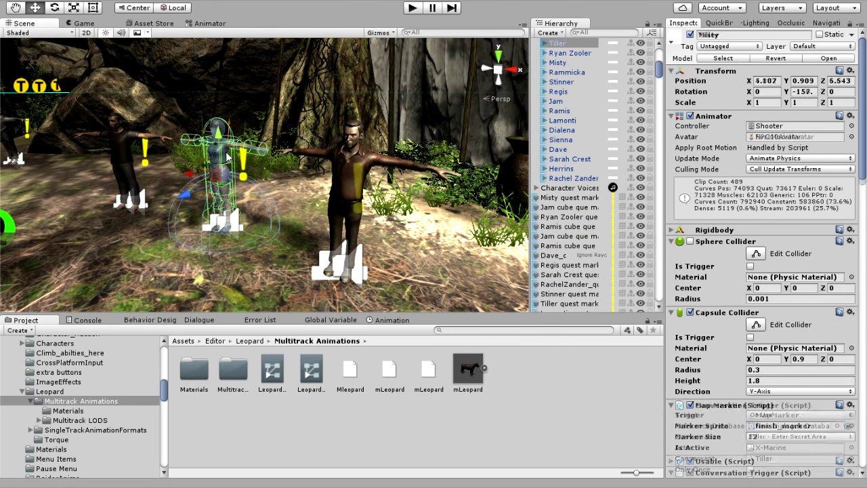
right_click_drag(309, 155, 505, 179)
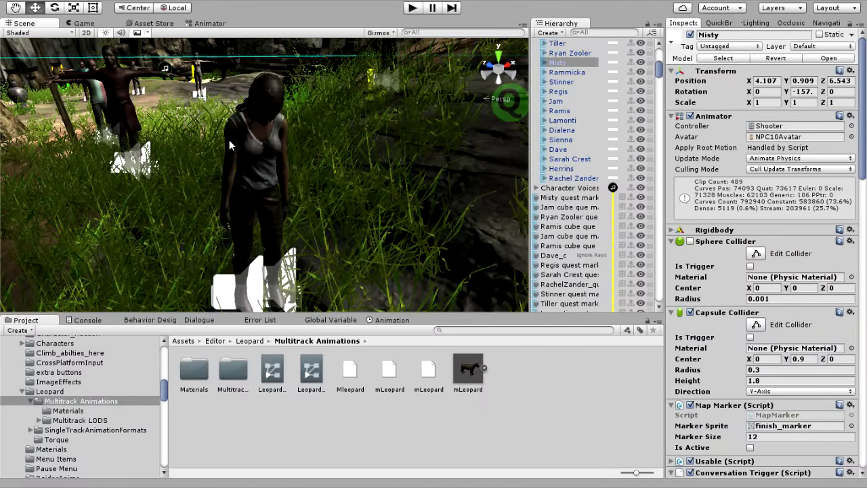
Select the Dialena character in the grass and widen the Inspector to read its Animator settings
left_click(251, 163)
key("f")
right_click_drag(413, 136, 392, 163)
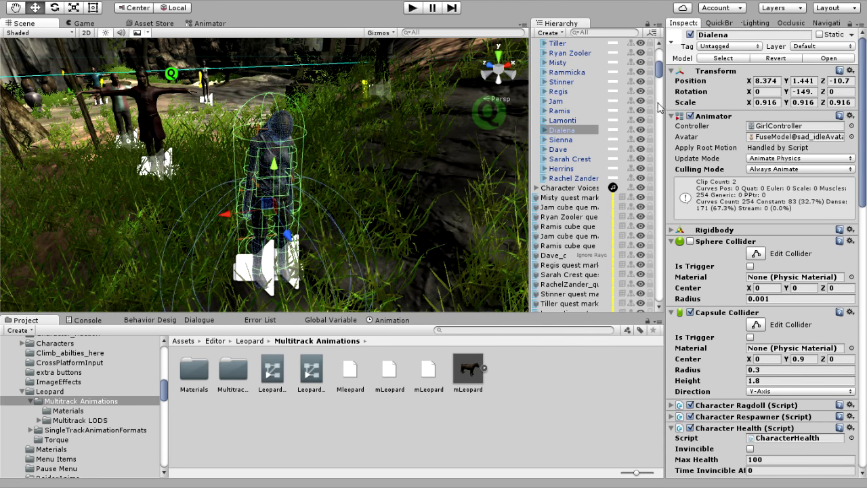
left_click_drag(665, 101, 630, 111)
left_click(677, 159)
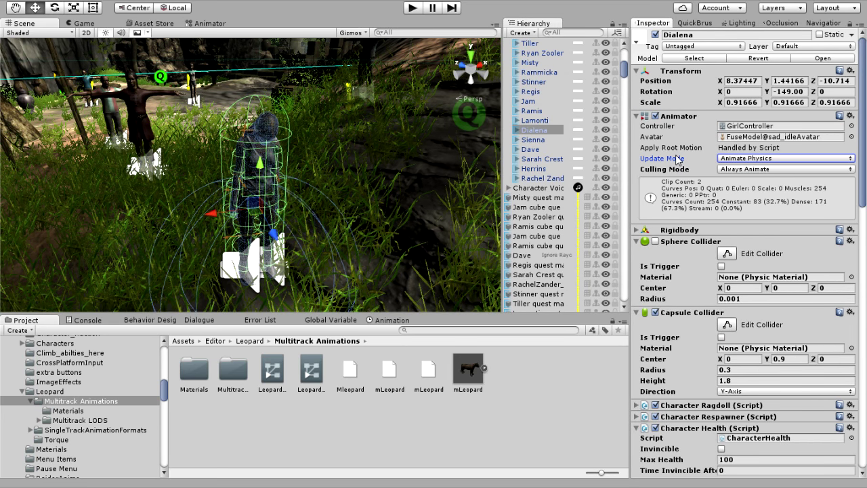
Open Dialena's GirlController in the Animator, align the idle state directly below sad_idle, and inspect both states
left_click(750, 127)
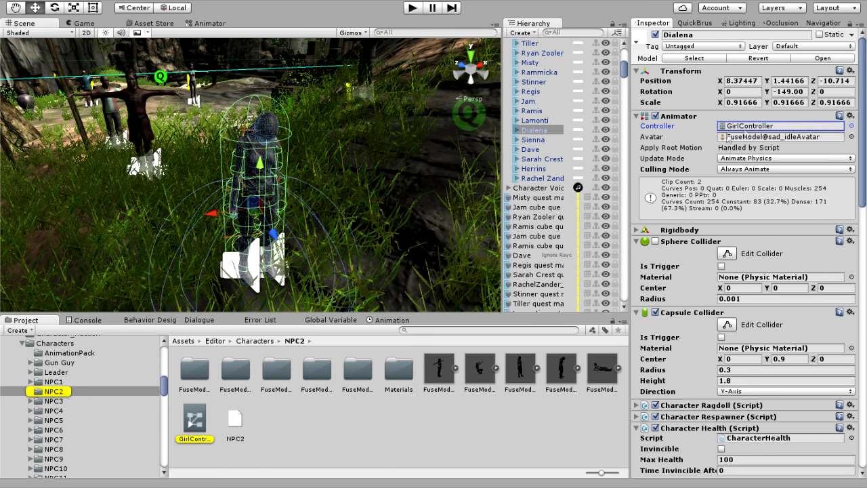
left_click(198, 419)
left_click(204, 26)
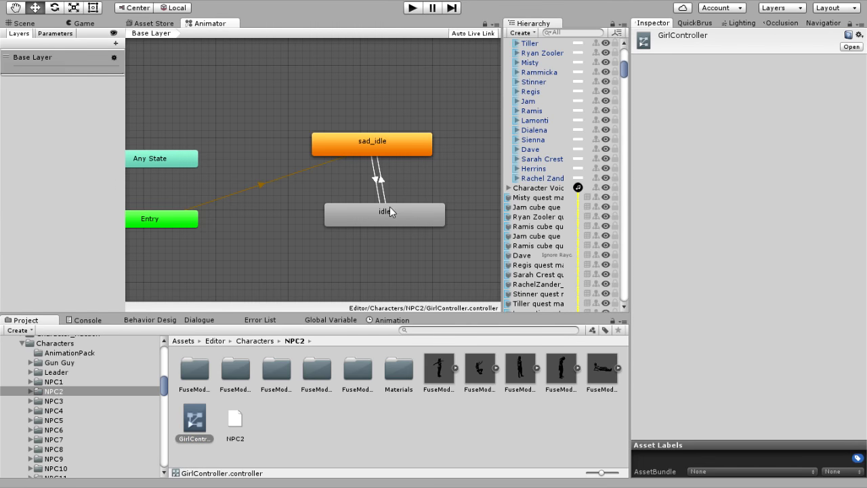
mouse_move(409, 208)
left_mouse_down()
mouse_move(420, 208)
mouse_move(398, 204)
left_mouse_up()
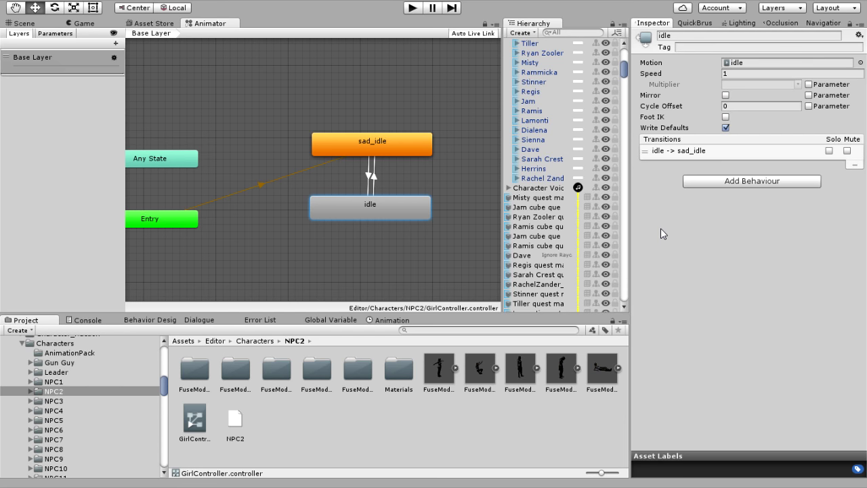
left_click(366, 142)
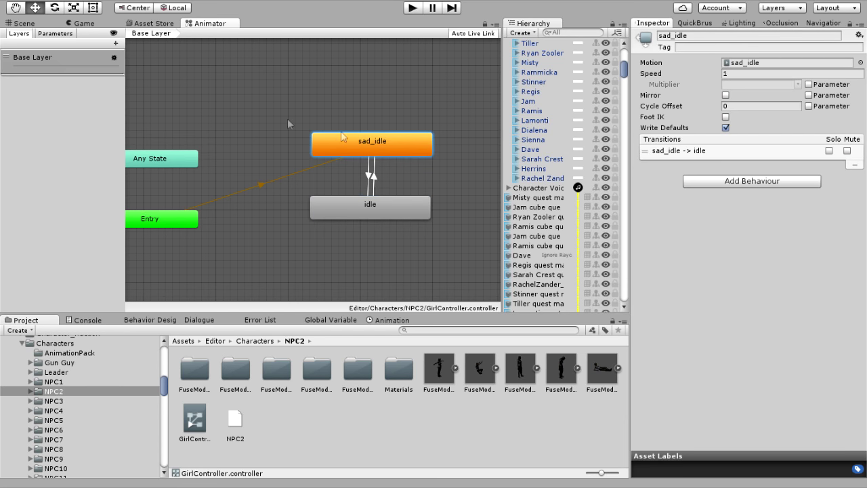
View Dialena's sad idle pose in the scene from slightly farther away
left_click(23, 23)
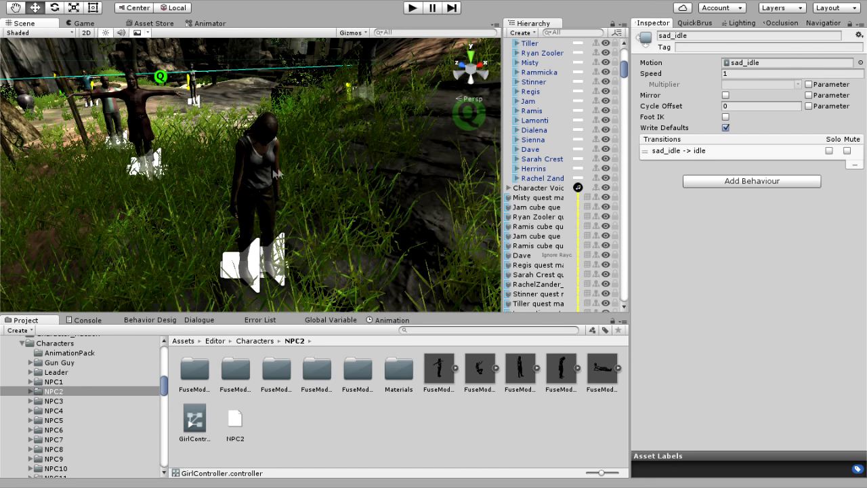
scroll(269, 175, "down", 3)
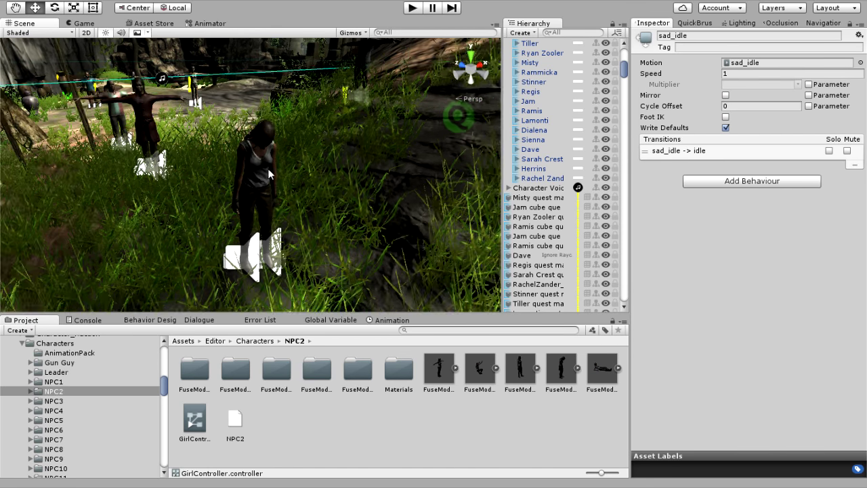
right_click_drag(267, 168, 336, 214)
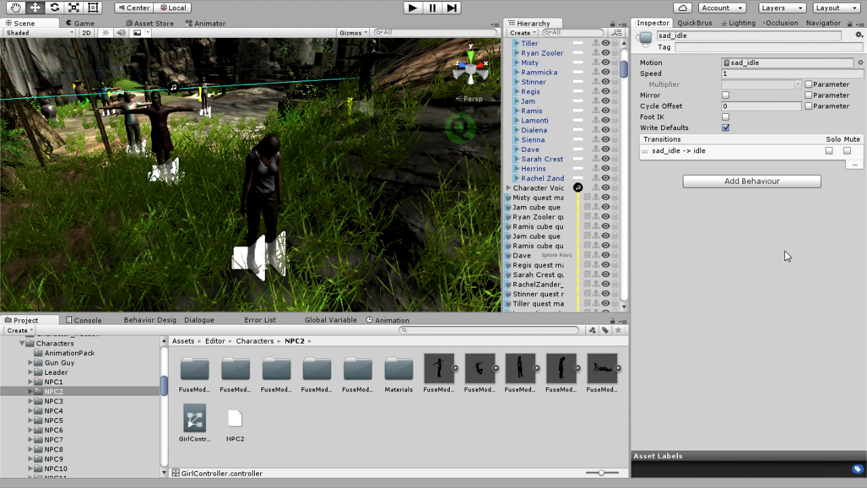
Close the Malwarebytes Anti-Malware window
right_click(608, 486)
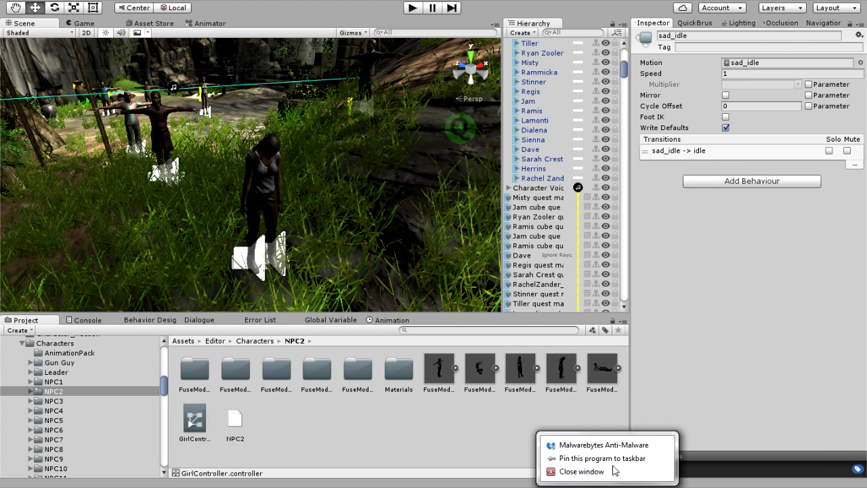
left_click(614, 470)
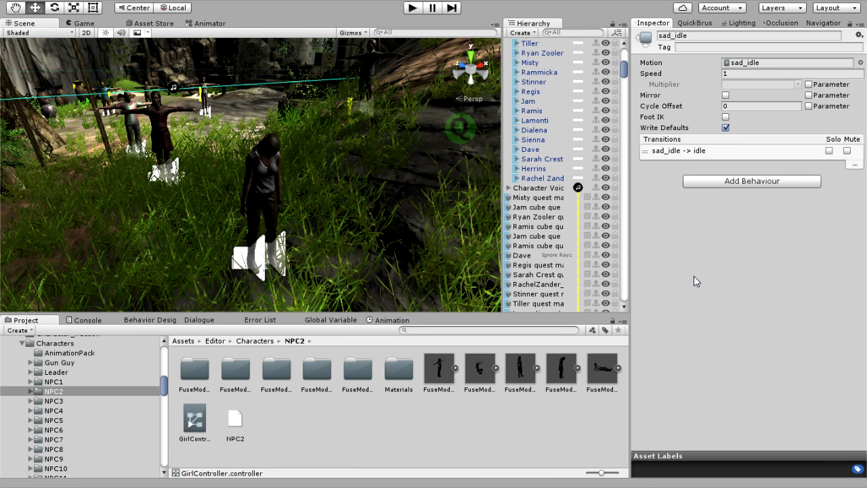
Recheck the sad_idle and idle loop in GirlController, then view the characters around Dialena in the scene
left_click(210, 24)
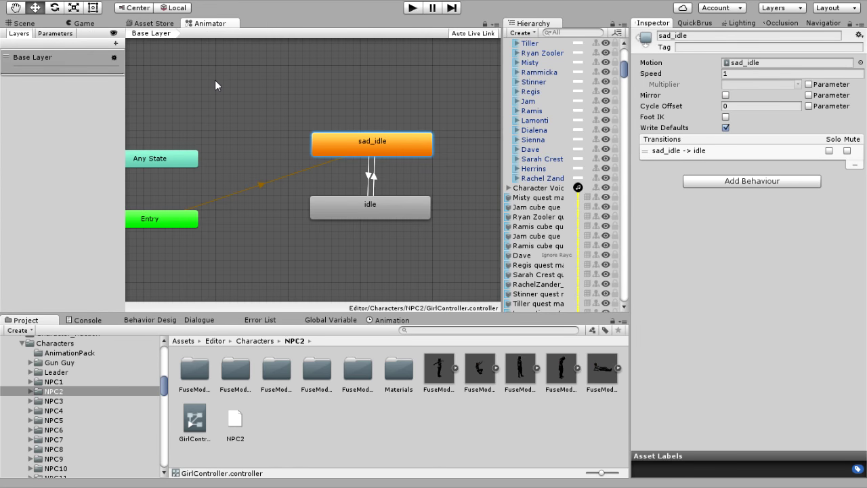
left_click(19, 24)
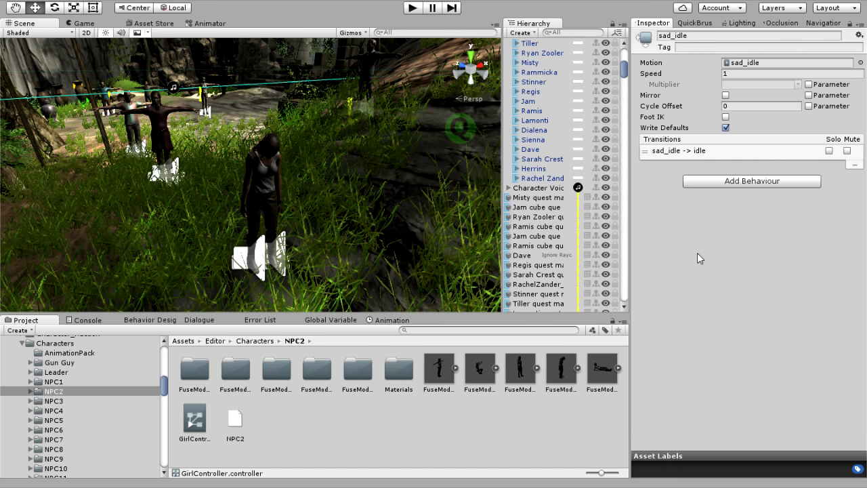
right_click_drag(321, 174, 278, 169, "alt")
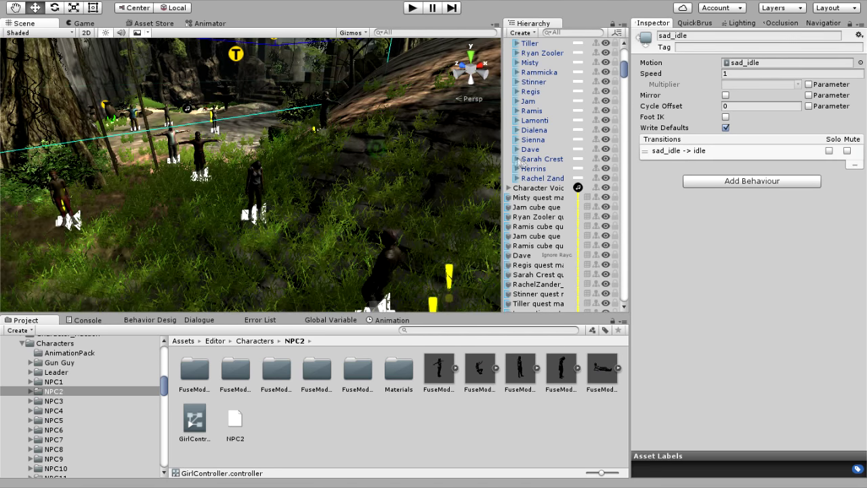
Widen the Hierarchy and collapse the Characters group
left_click(503, 155)
left_click_drag(406, 177, 397, 176)
scroll(469, 160, "up", 6)
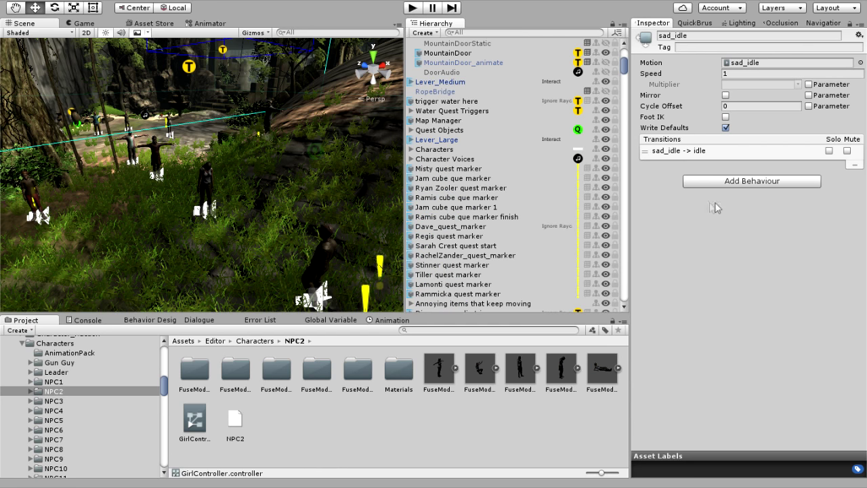
Inspect the trigger cube's Sequence Trigger and quest conditions, then select the terrain and look toward the waterfall
right_click_drag(248, 199, 244, 169)
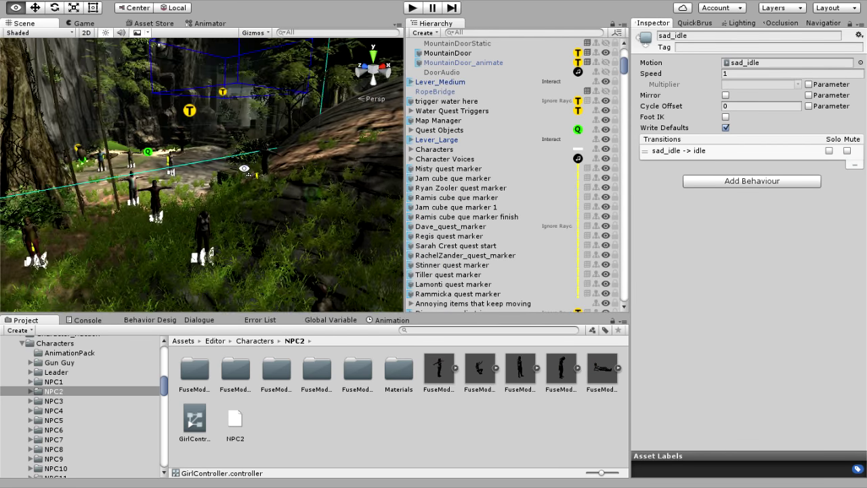
left_click(208, 121)
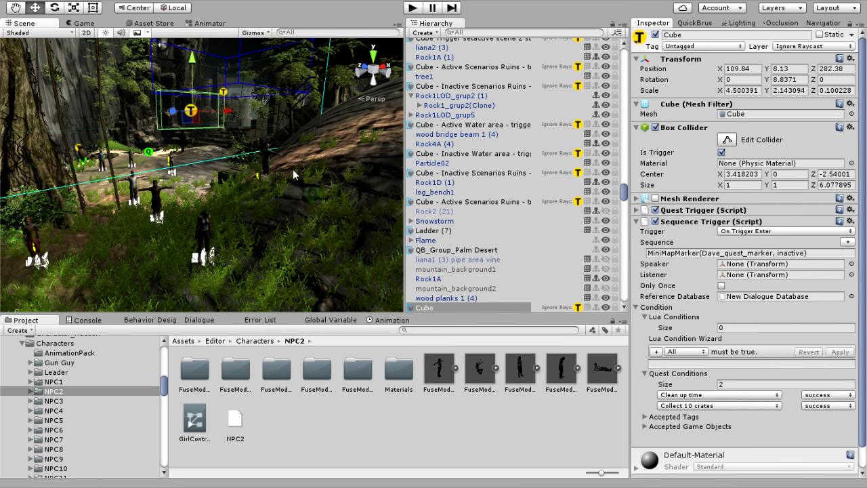
right_click_drag(293, 169, 231, 142)
left_click(279, 188)
right_click_drag(318, 161, 278, 199)
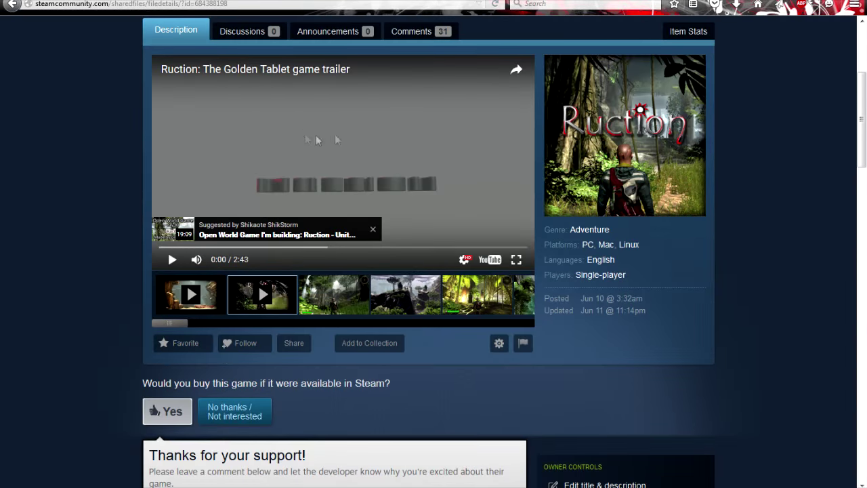
Switch to the browser and look through the public user comments on Ruction's Steam community page
scroll(106, 276, "down", 15)
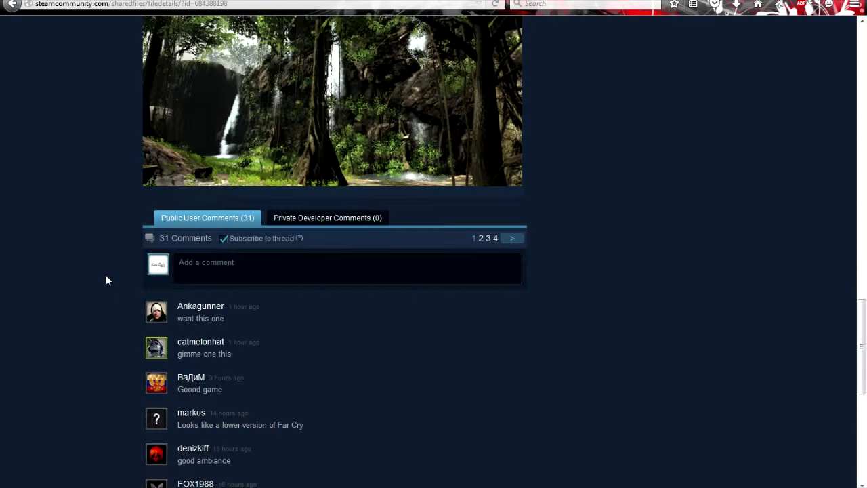
scroll(107, 278, "up", 4)
scroll(107, 278, "down", 1)
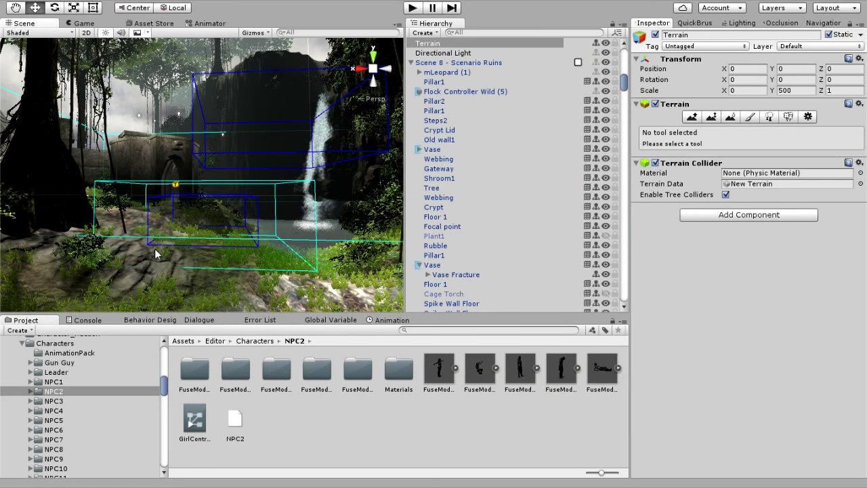
Collapse Scene 8 - Scenario Ruins and switch the active scene group from Temple Ruin Scene 4 - Transition to PLANTS - SCENE 3 stuff
right_click_drag(292, 179, 647, 167)
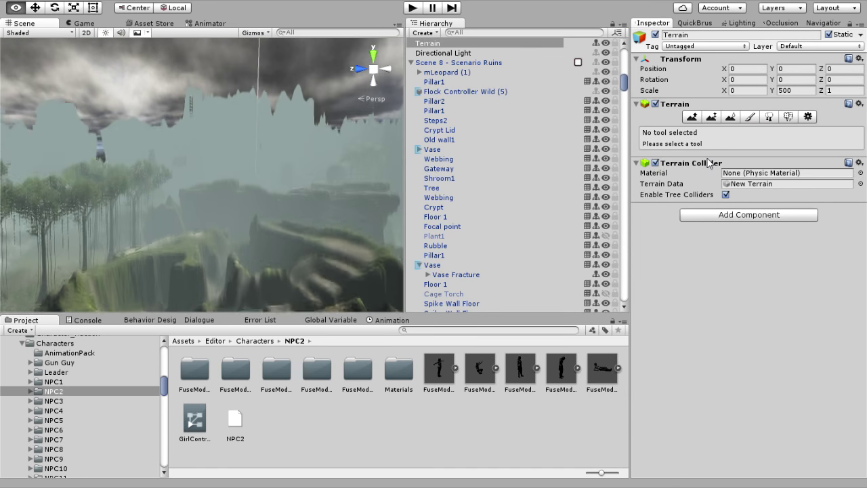
right_click_drag(708, 159, 708, 159)
key("e")
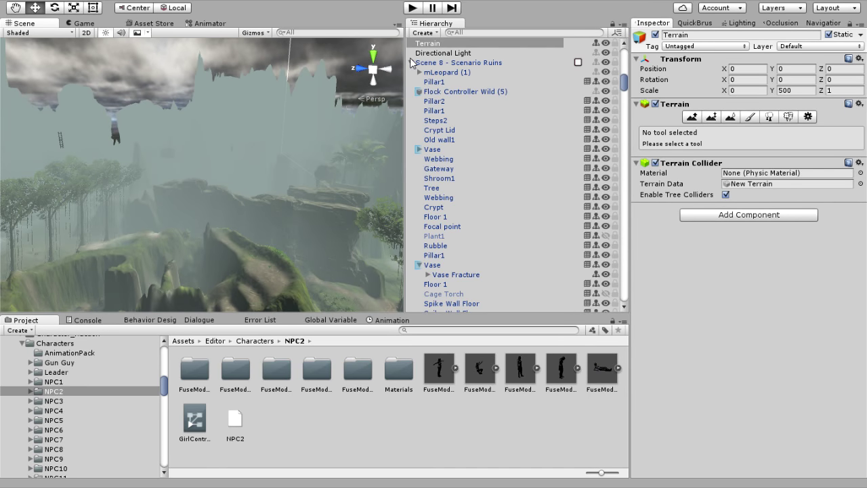
scroll(495, 116, "up", 5)
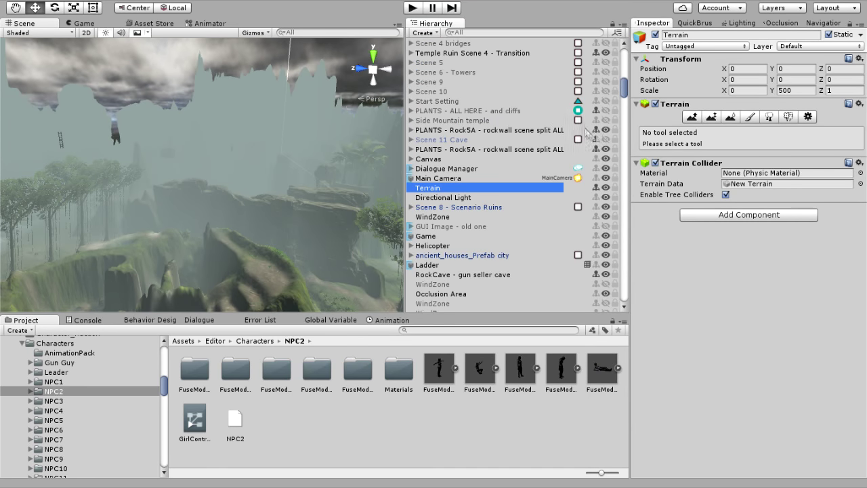
scroll(542, 142, "up", 4)
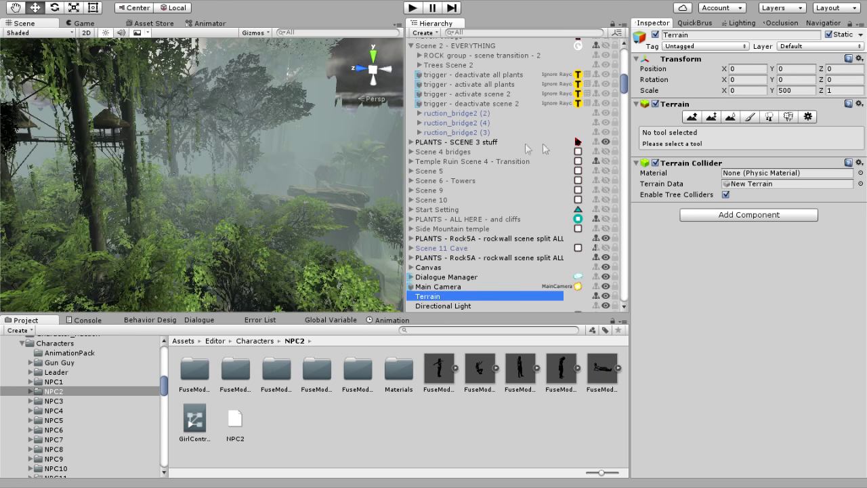
Look around the Scene 3 rope bridge and treehouse, selecting one of the temple plants on the neighbouring cliff
right_click_drag(162, 169, 100, 161)
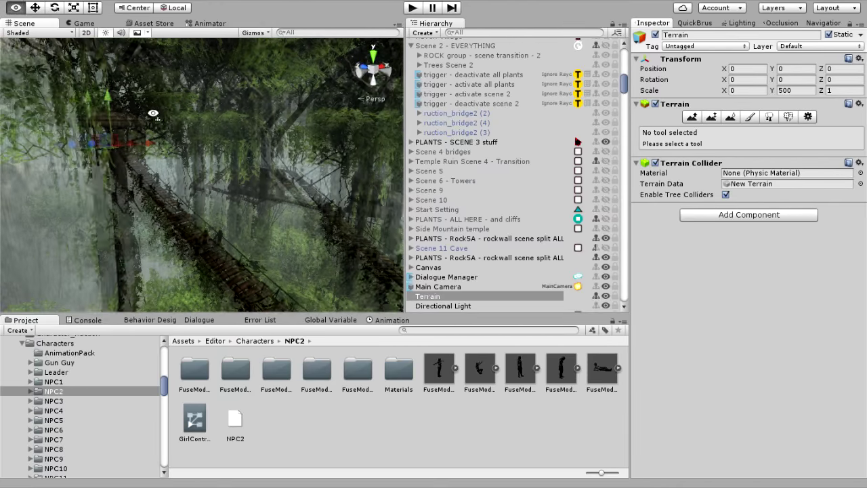
right_click_drag(201, 207, 145, 221)
right_click_drag(167, 176, 218, 185)
left_click(114, 246)
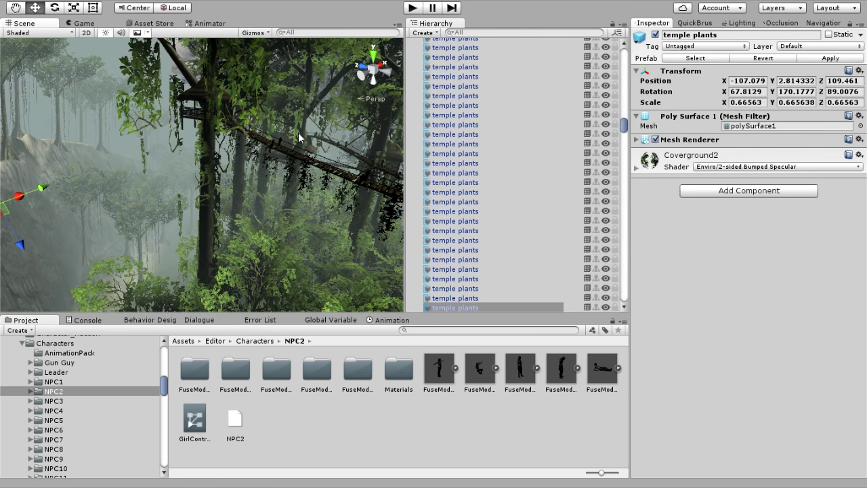
right_click_drag(290, 141, 322, 146)
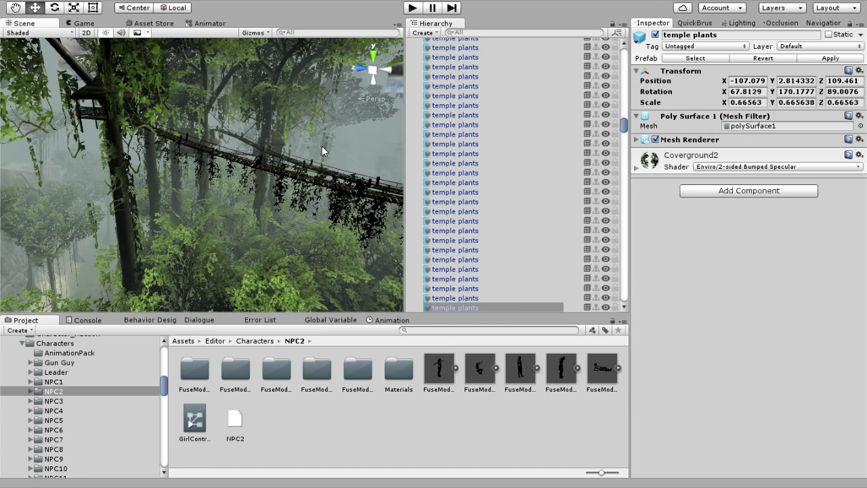
right_click_drag(403, 184, 388, 131)
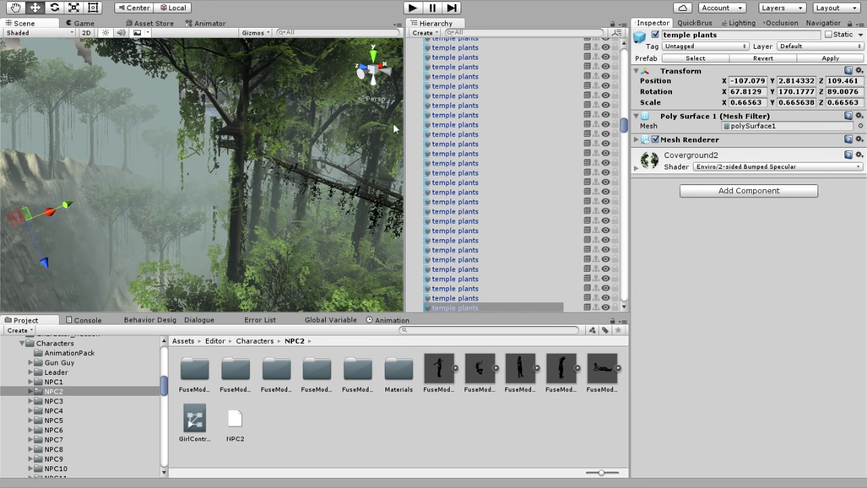
Widen the Scene view by narrowing the Hierarchy, and survey the rope bridge, jungle plants and cliff
left_click_drag(404, 118, 542, 119)
right_click_drag(274, 193, 353, 191)
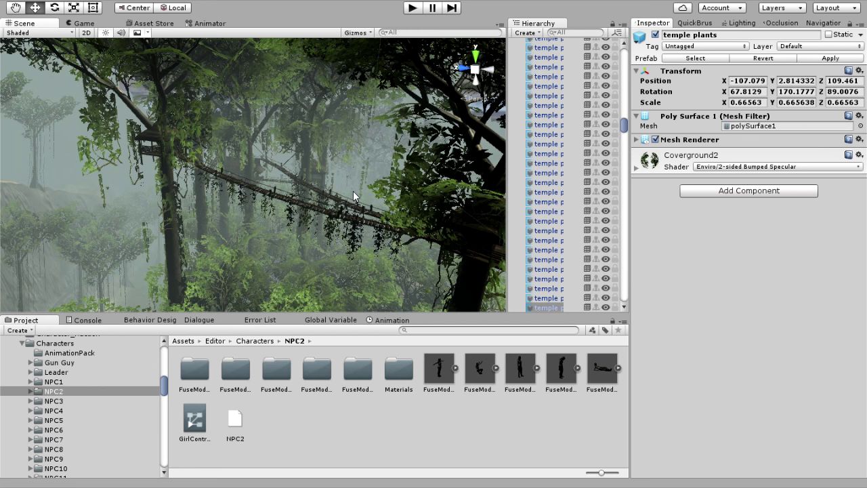
key("w")
right_click_drag(353, 191, 300, 191)
key("w")
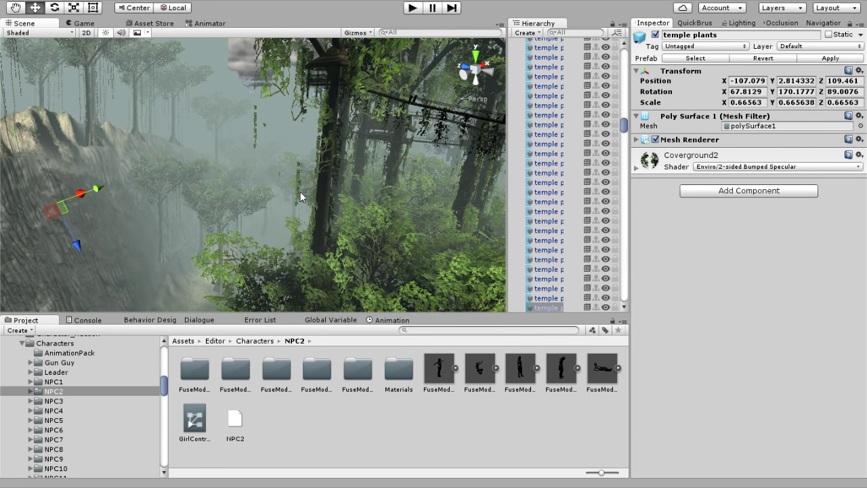
right_click_drag(300, 192, 289, 157)
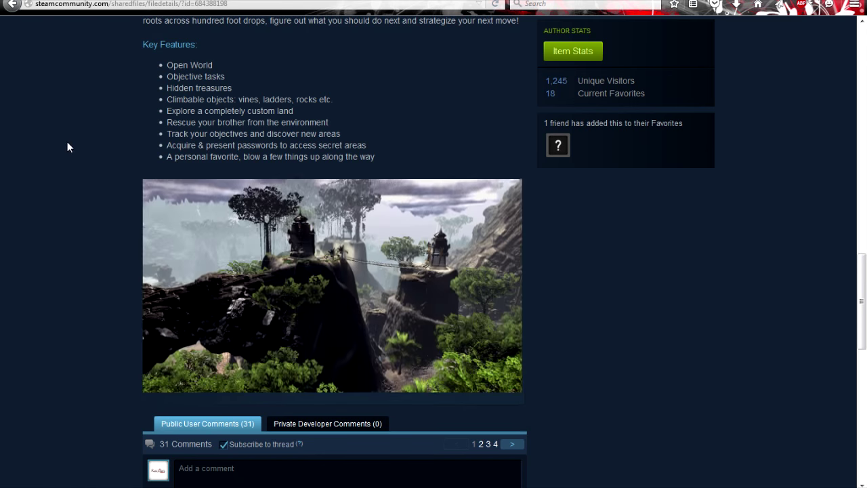
Switch to the browser and go back up Ruction's Steam Greenlight page from the key features to the game trailer
scroll(67, 142, "up", 5)
scroll(67, 147, "up", 5)
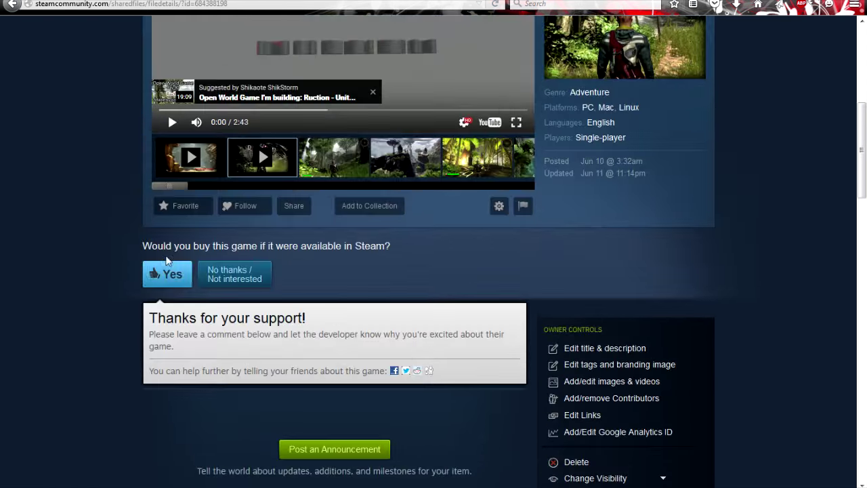
scroll(68, 260, "up", 2)
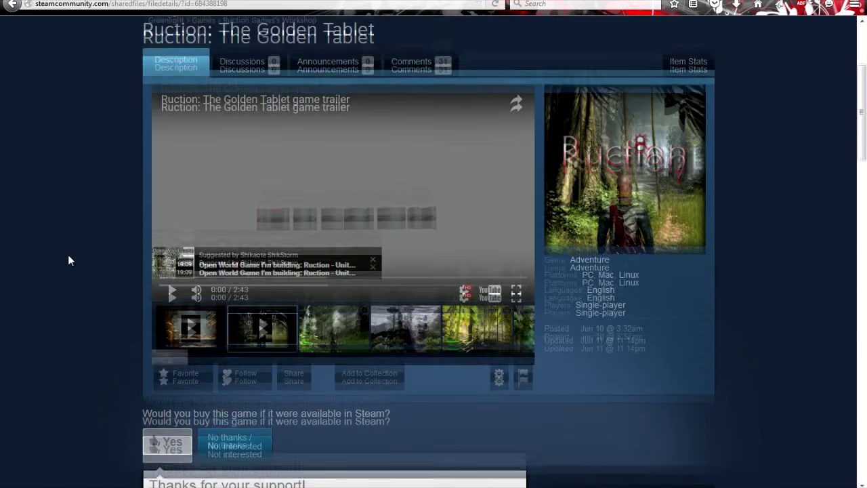
scroll(68, 255, "up", 1)
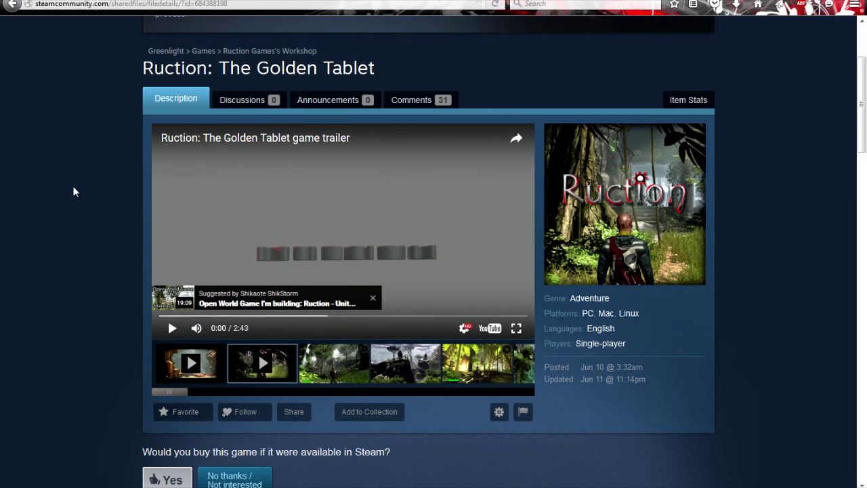